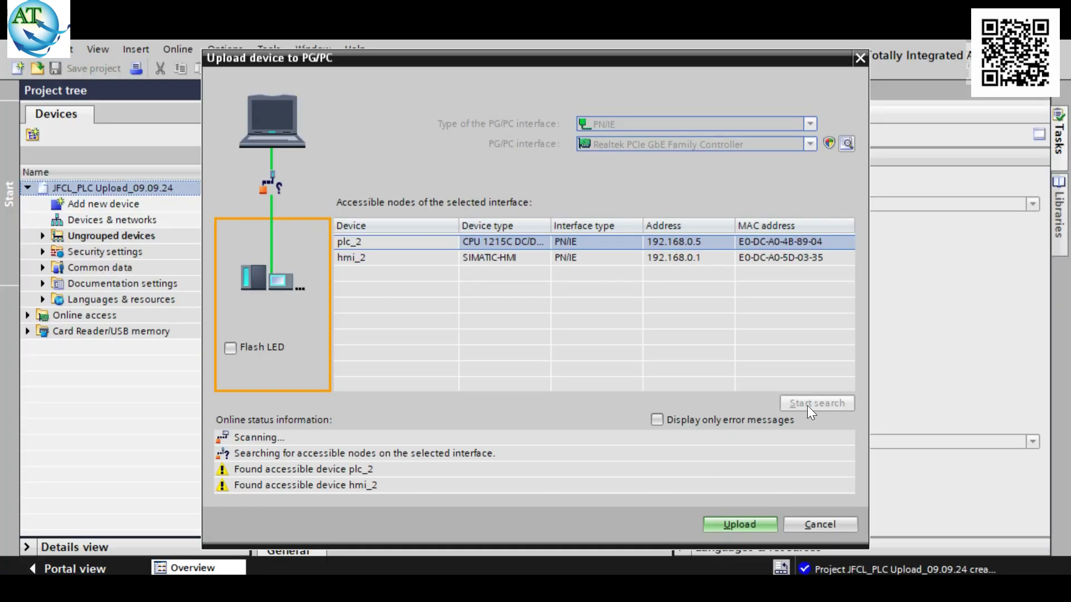
{"action": "left_click", "coordinate": [253, 295]}
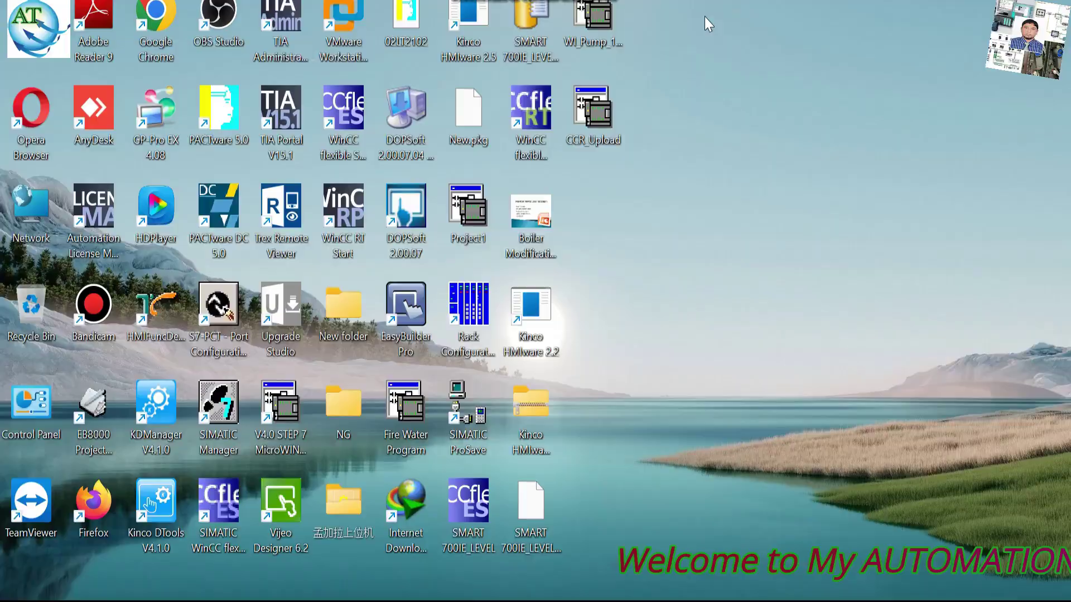
Step: Launch TIA Portal V15.1 and start a new project named "Online Diagonostic"
{"action": "double_click", "coordinate": [290, 104]}
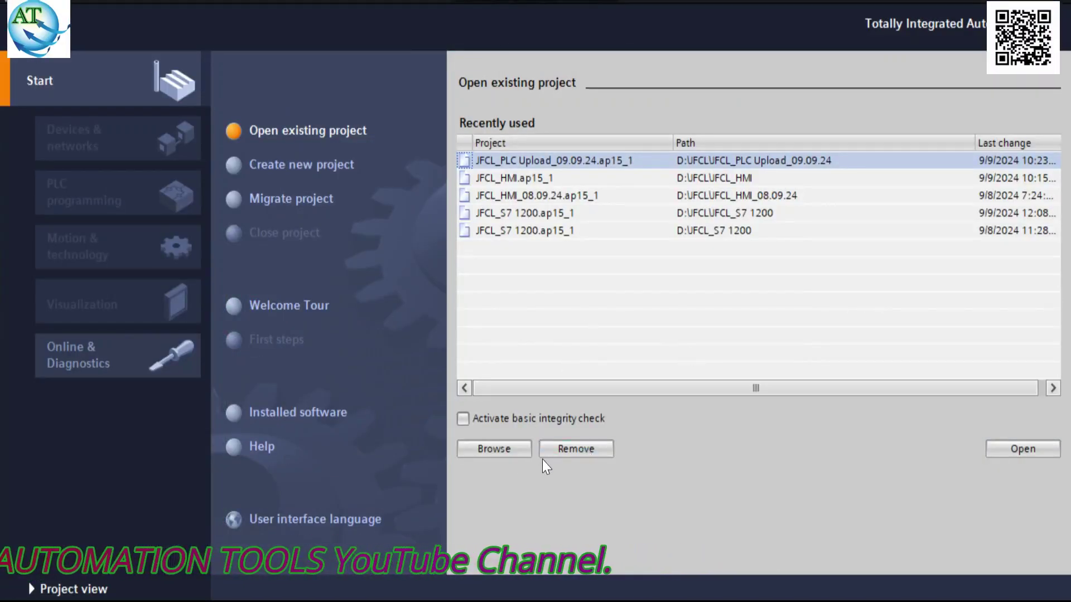
{"action": "left_click", "coordinate": [286, 164]}
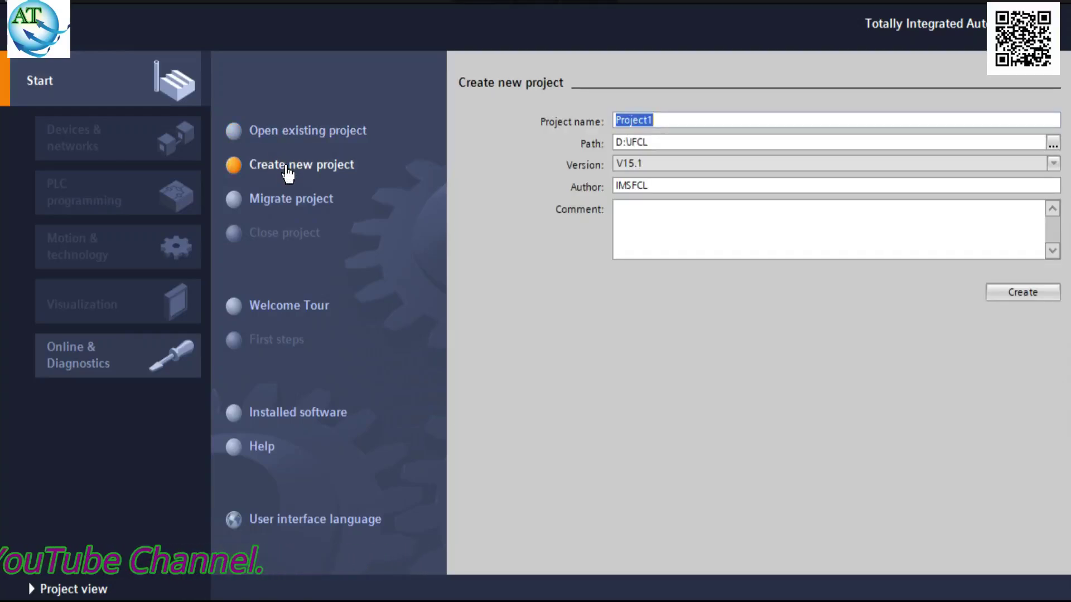
{"action": "type", "text": "OI"}
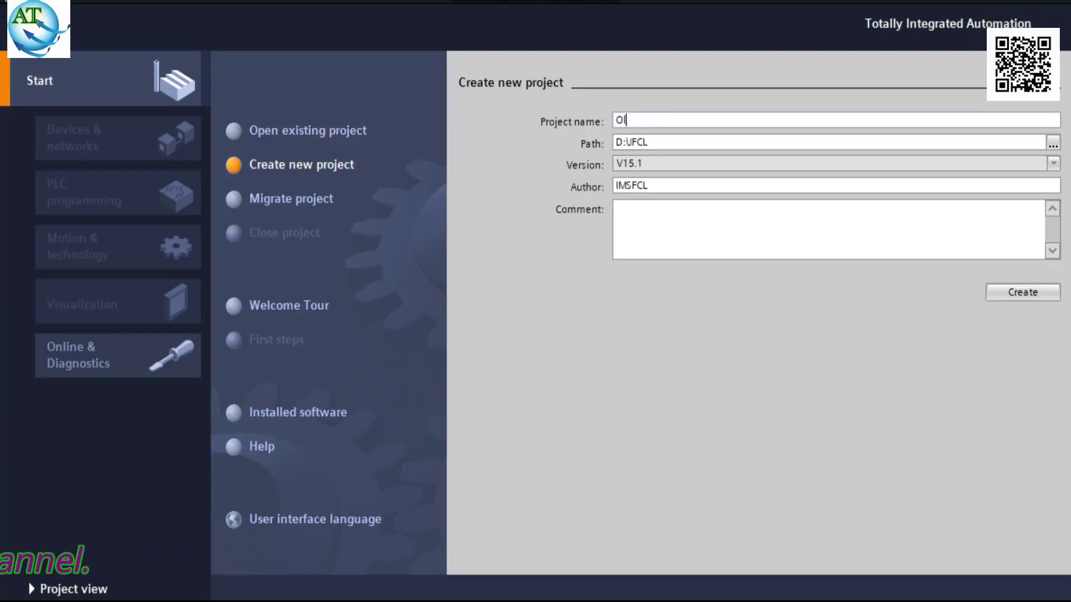
{"action": "key", "text": "BackSpace"}
{"action": "type", "text": "n"}
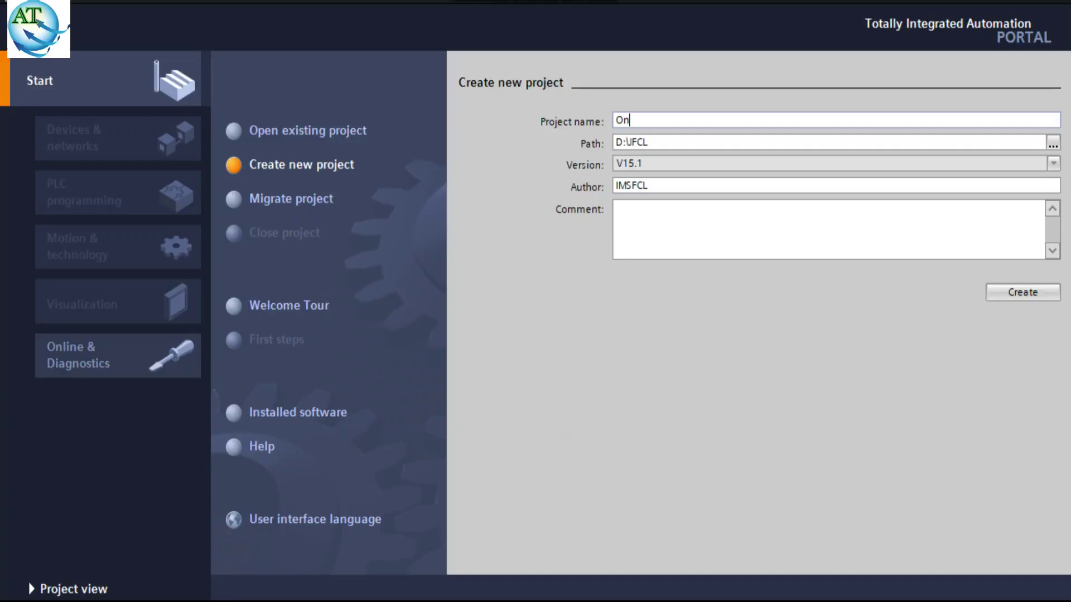
{"action": "type", "text": "line "}
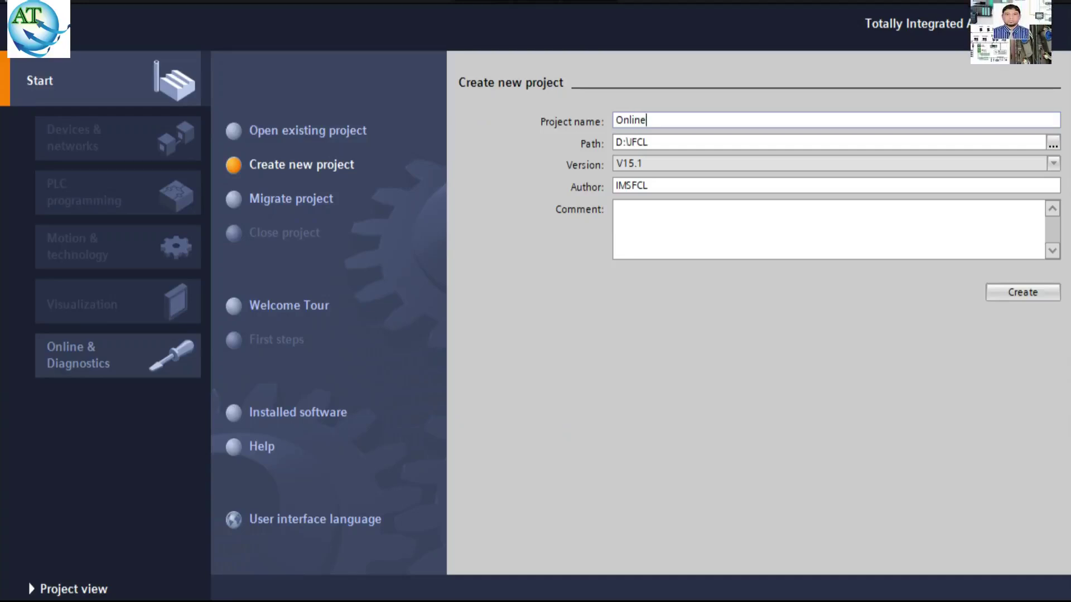
{"action": "type", "text": "D"}
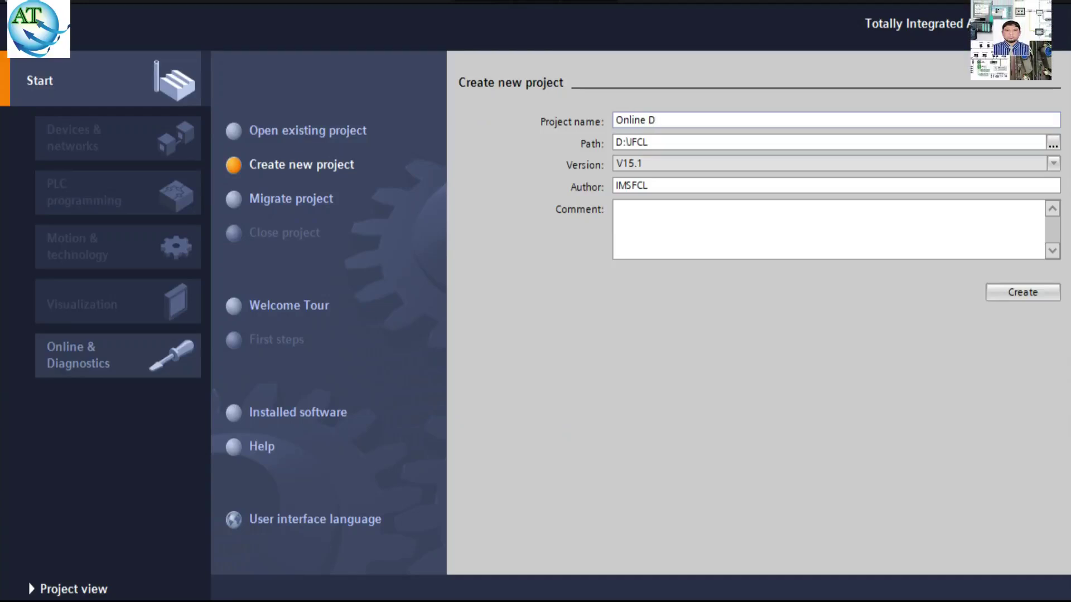
{"action": "type", "text": "iagonostic"}
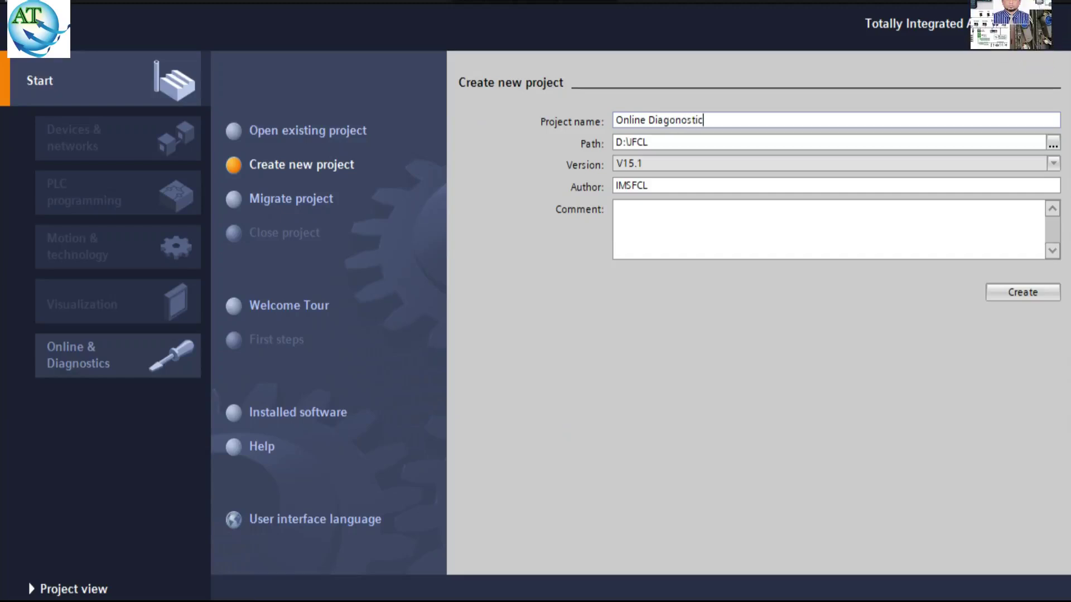
Step: Add the comment "Fault Detection" to the new project and create it
{"action": "left_click", "coordinate": [667, 228]}
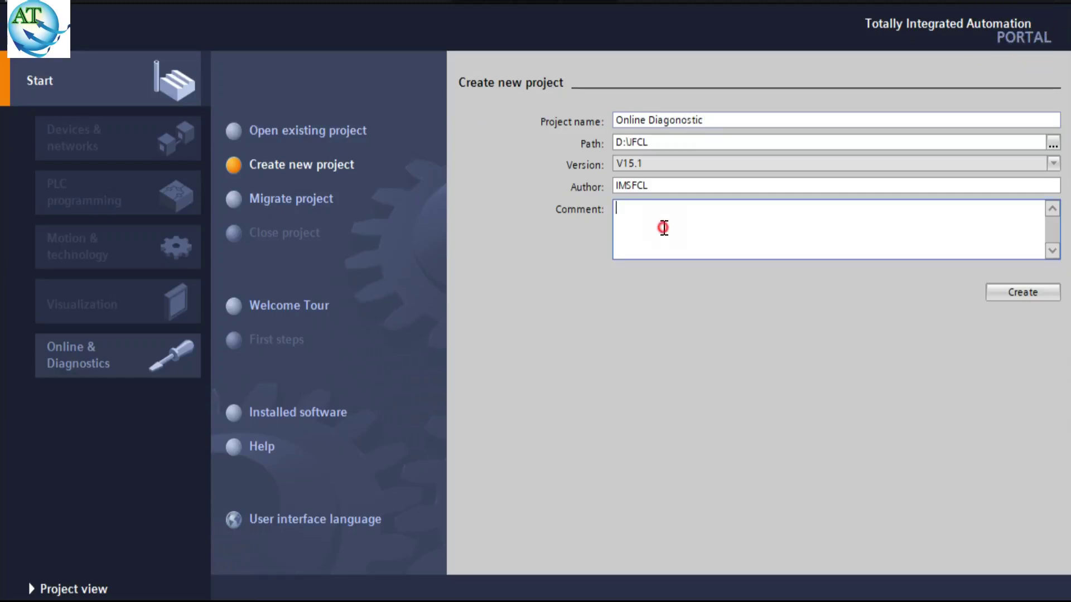
{"action": "type", "text": "Fault"}
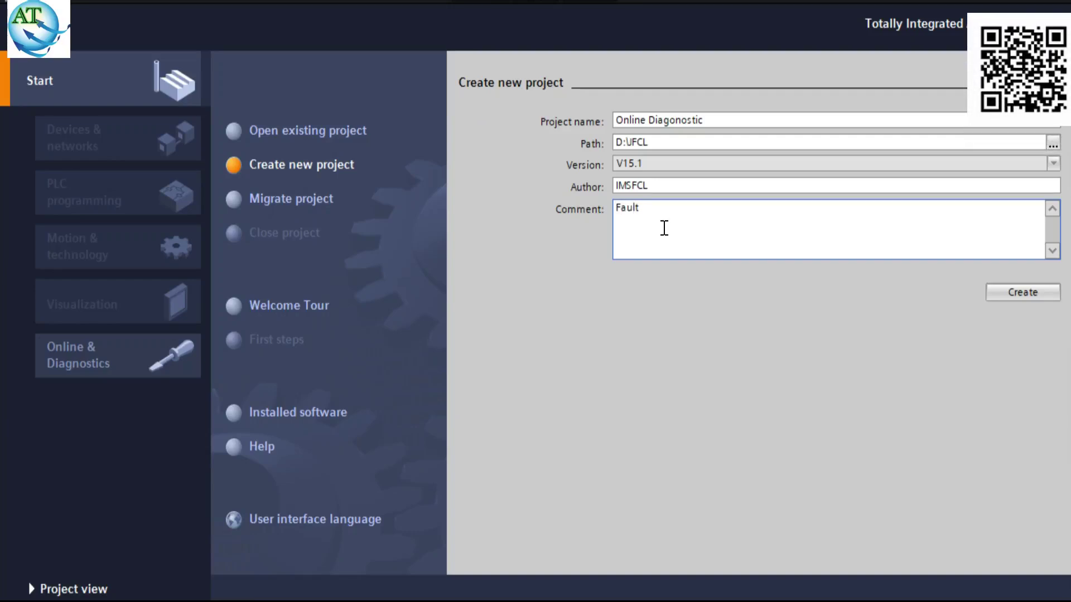
{"action": "type", "text": " Detectio"}
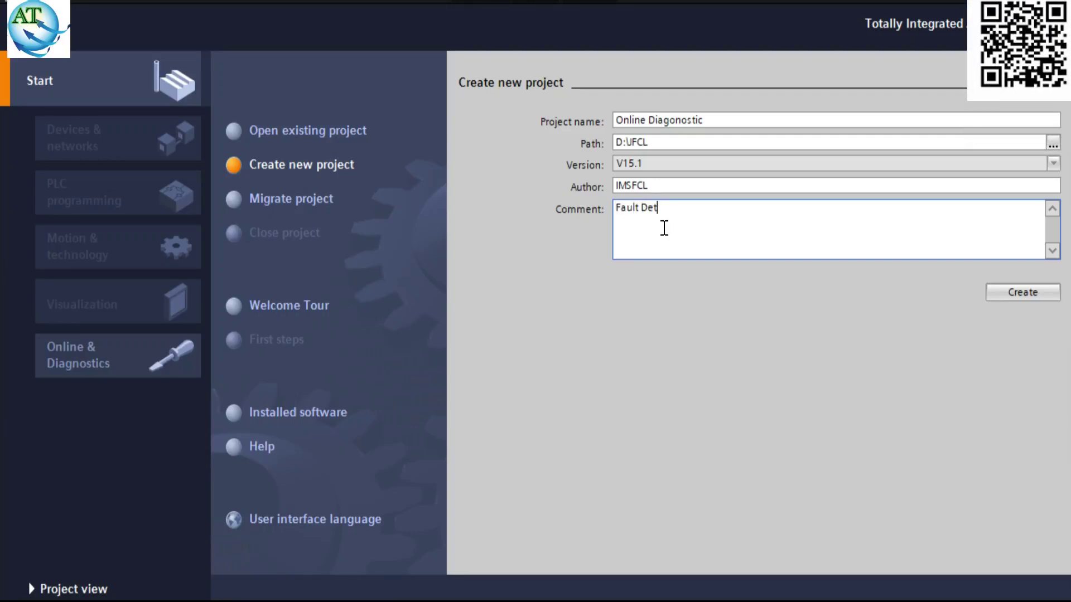
{"action": "type", "text": "n"}
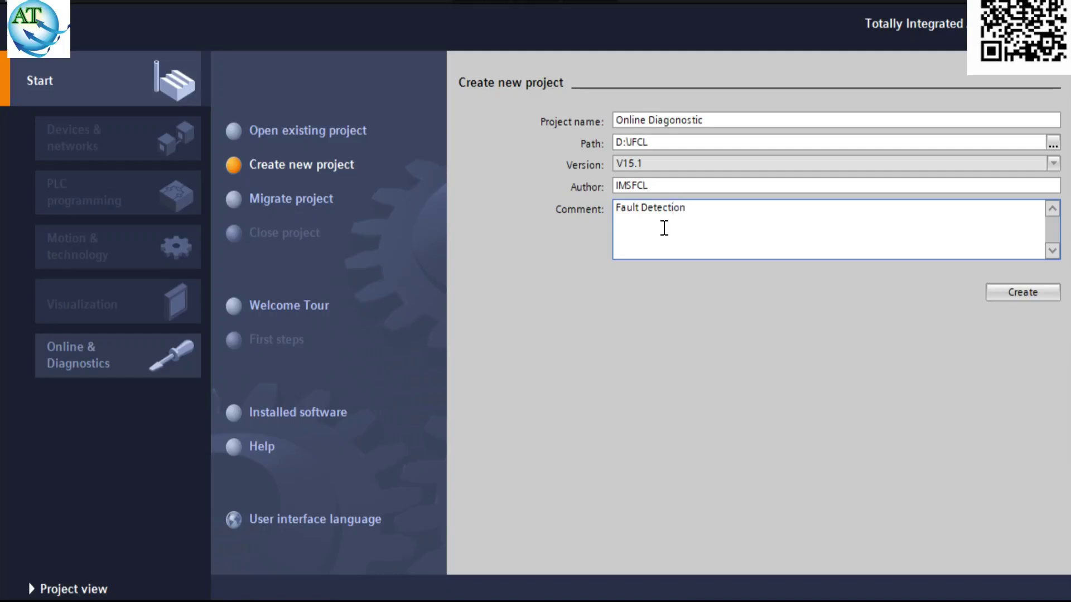
{"action": "left_click", "coordinate": [1007, 293]}
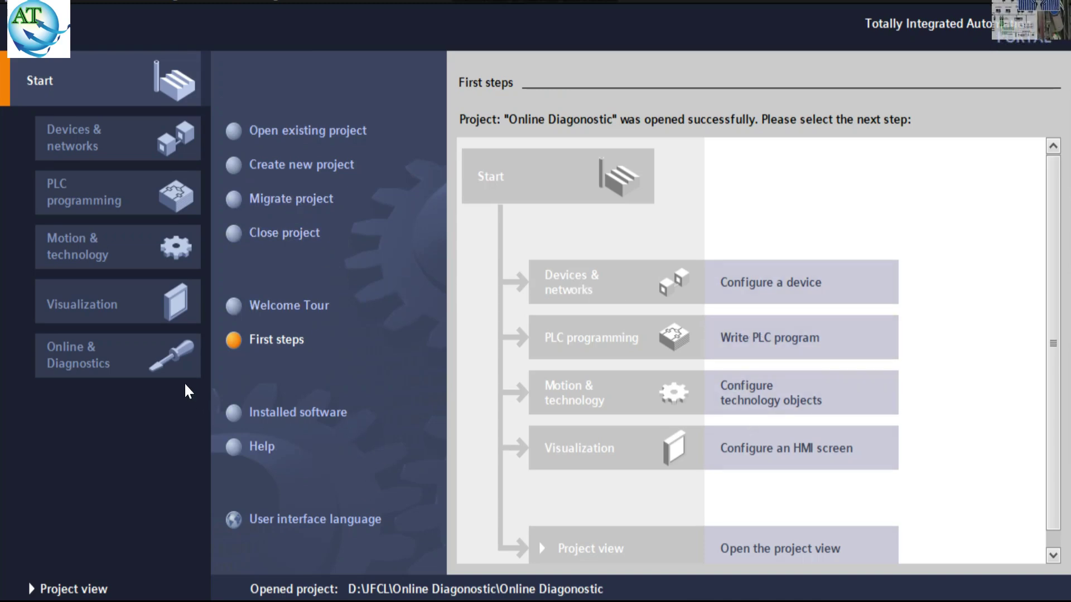
Step: Open the accessible devices search for online diagnostics, with interface type PN/IE and the Realtek PCIe GbE Family Controller as PG/PC interface
{"action": "left_click", "coordinate": [132, 357]}
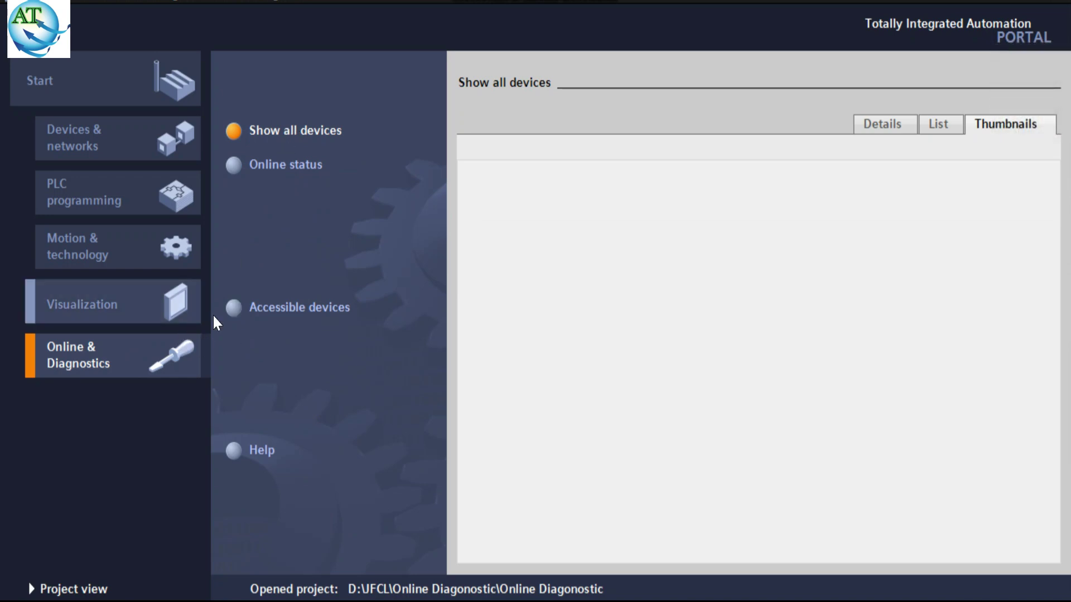
{"action": "left_click", "coordinate": [284, 306]}
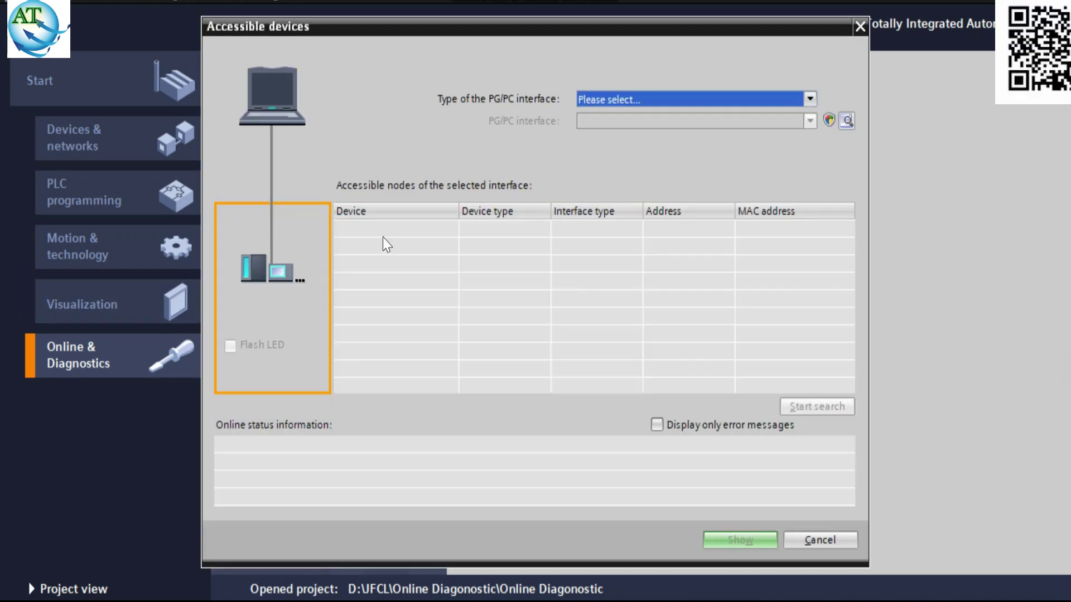
{"action": "left_click", "coordinate": [697, 101]}
{"action": "left_click", "coordinate": [605, 135]}
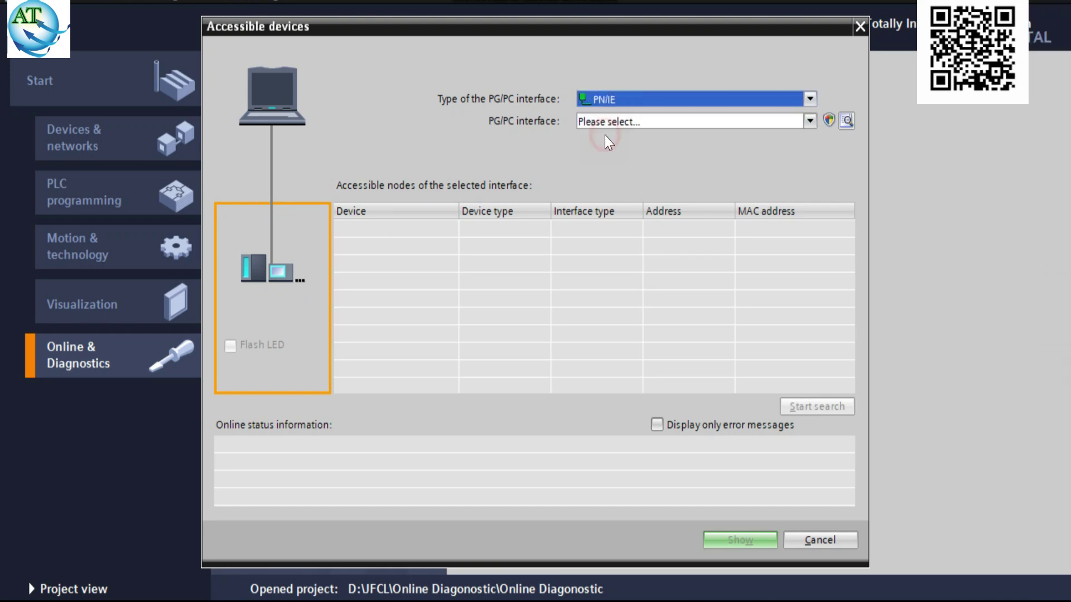
{"action": "left_click", "coordinate": [616, 126]}
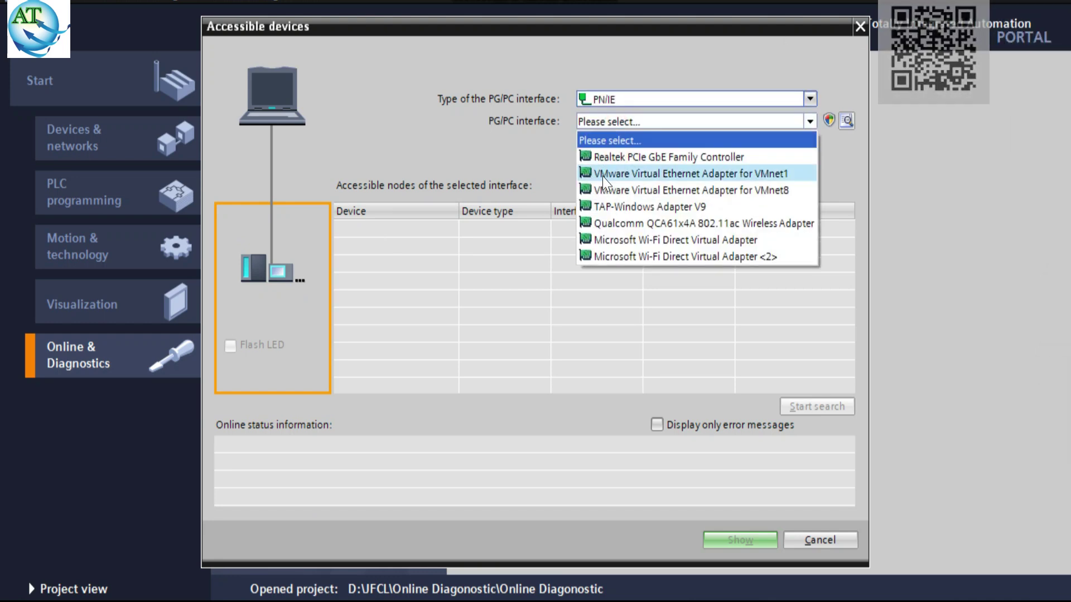
{"action": "left_click", "coordinate": [608, 158]}
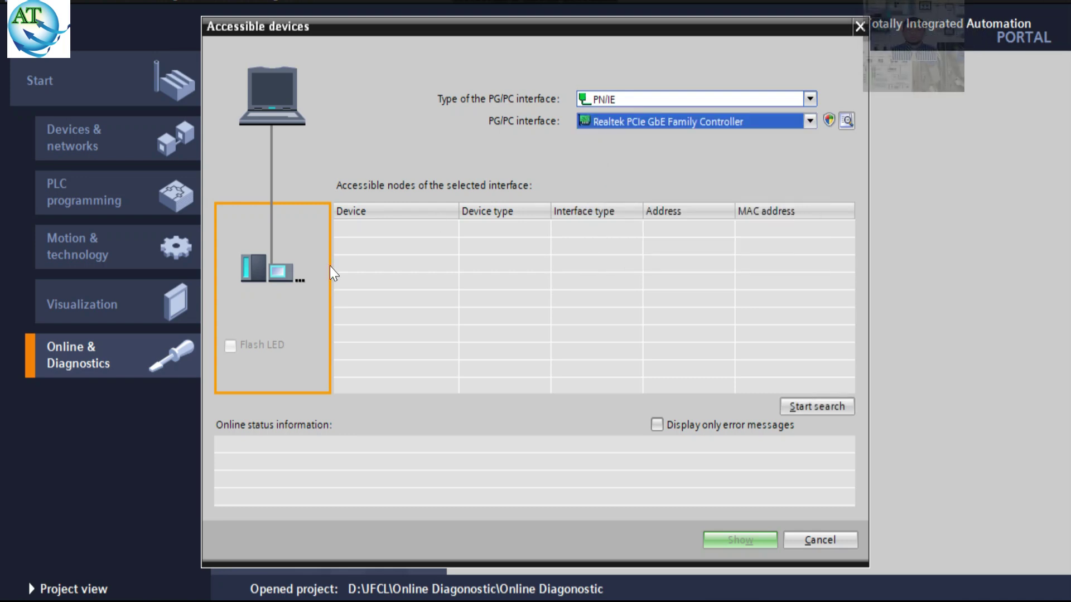
Step: Search for accessible devices on the selected interface and show plc_2 in the project
{"action": "left_click", "coordinate": [807, 406]}
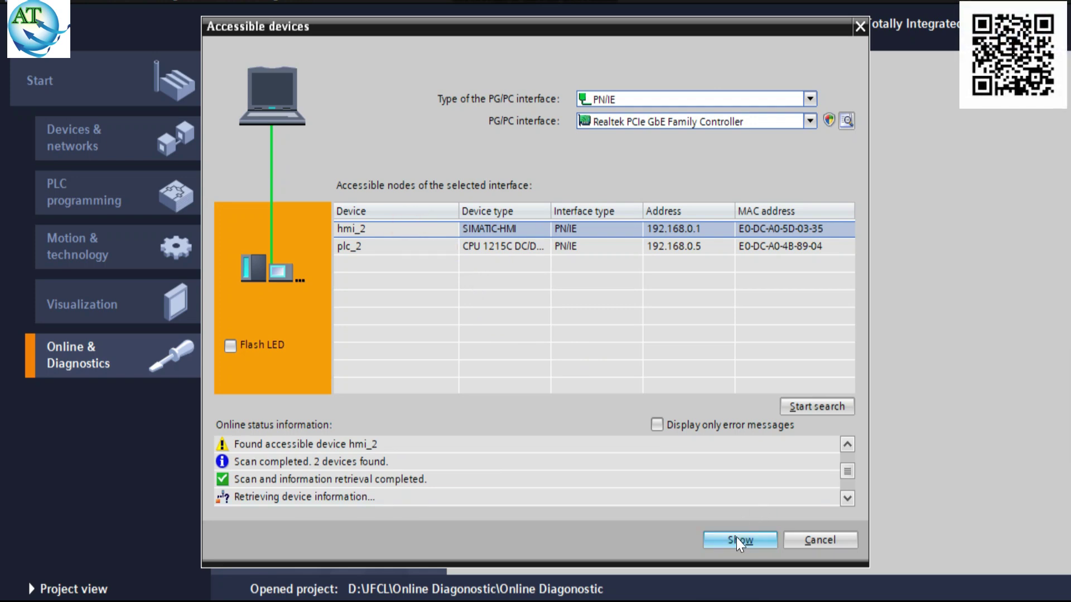
{"action": "left_click", "coordinate": [412, 250]}
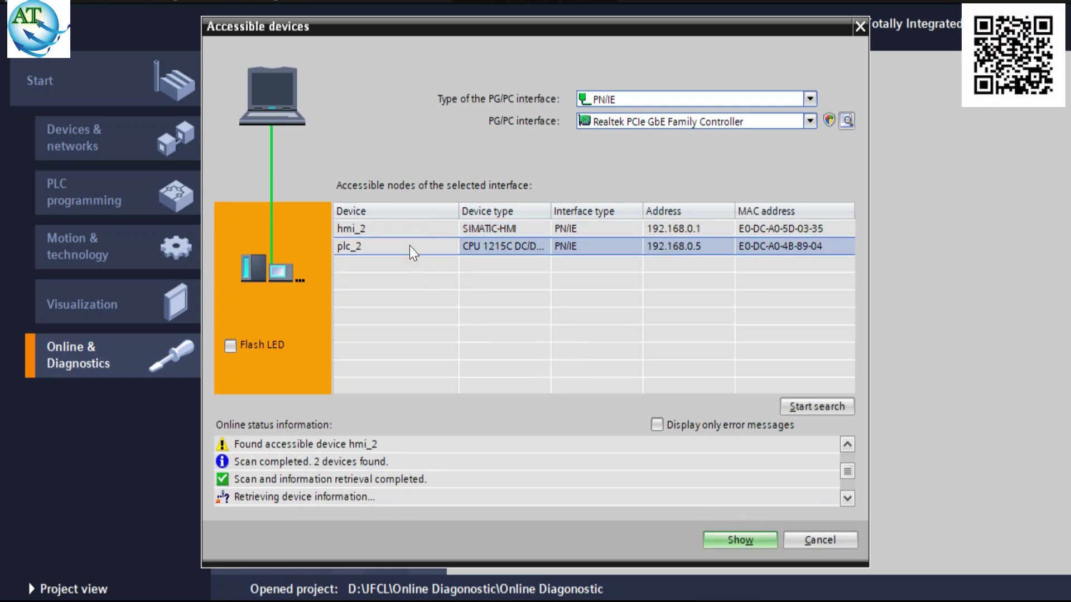
{"action": "left_click", "coordinate": [734, 541]}
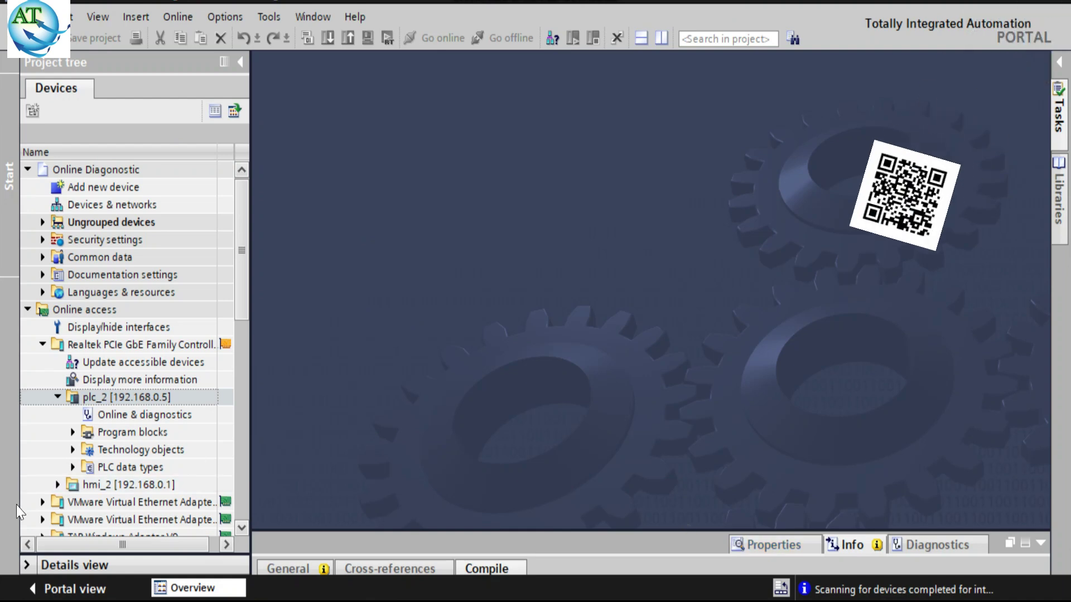
Step: Open Online & diagnostics for plc_2 under the Realtek PCIe GbE Family Controller
{"action": "left_click", "coordinate": [241, 529]}
{"action": "left_click", "coordinate": [240, 528]}
{"action": "left_click", "coordinate": [240, 529]}
{"action": "left_click", "coordinate": [241, 529]}
{"action": "left_click", "coordinate": [240, 529]}
{"action": "left_click", "coordinate": [240, 529]}
{"action": "left_click", "coordinate": [240, 529]}
{"action": "left_click", "coordinate": [240, 529]}
{"action": "left_click", "coordinate": [240, 529]}
{"action": "left_click", "coordinate": [241, 529]}
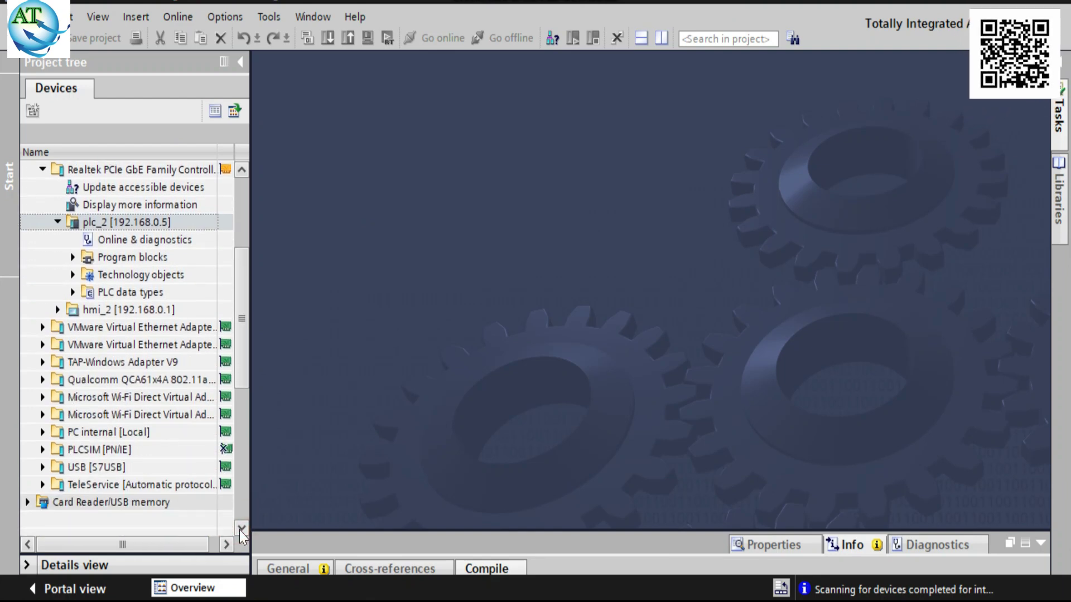
{"action": "left_click", "coordinate": [114, 240]}
{"action": "double_click", "coordinate": [115, 240]}
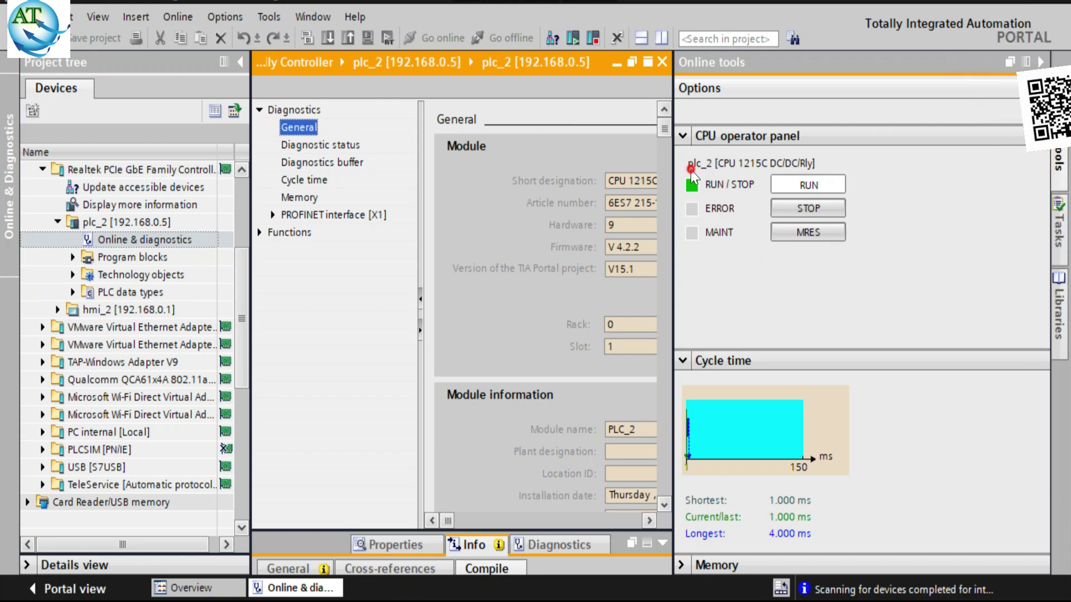
Step: Look through the General diagnostics page of plc_2 and widen the working area beside the online tools
{"action": "scroll", "coordinate": [671, 195], "scroll_direction": "down", "scroll_amount": 10}
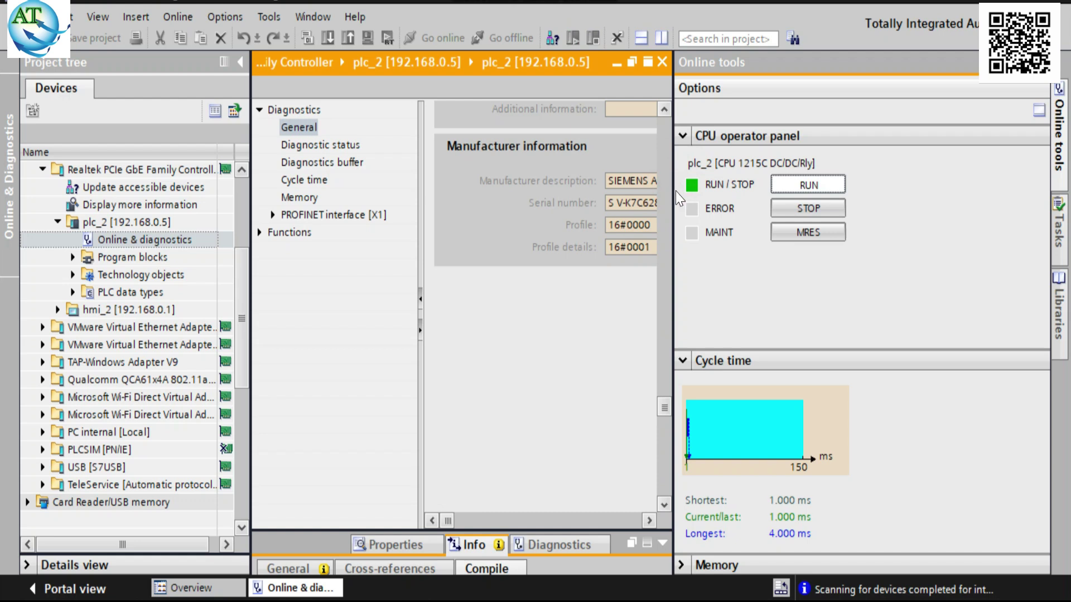
{"action": "scroll", "coordinate": [671, 192], "scroll_direction": "up", "scroll_amount": 10}
{"action": "scroll", "coordinate": [675, 192], "scroll_direction": "down", "scroll_amount": 10}
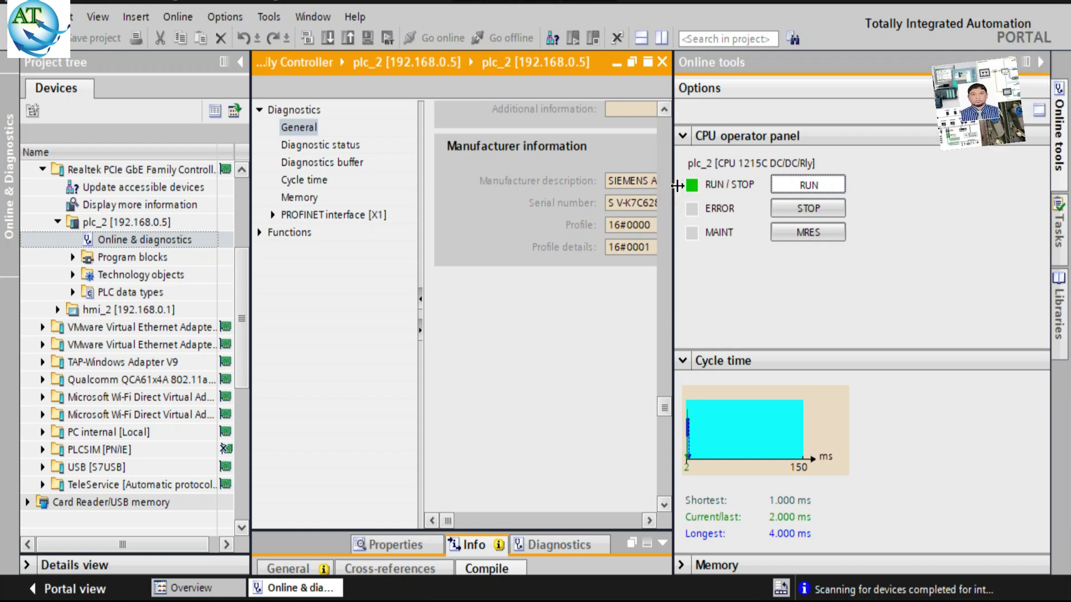
{"action": "left_click_drag", "start_coordinate": [671, 185], "coordinate": [774, 192]}
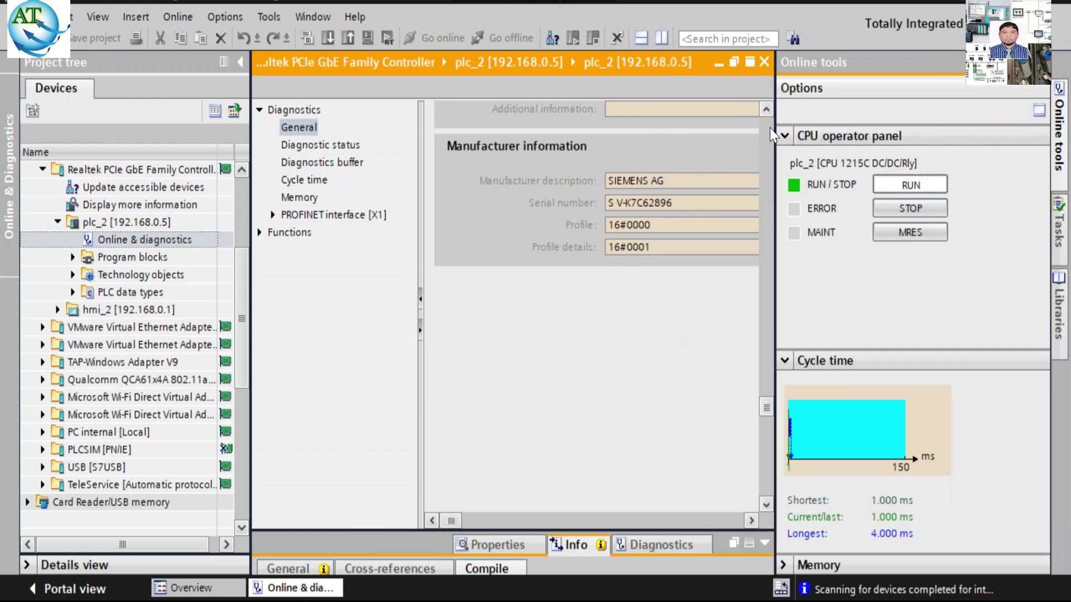
{"action": "scroll", "coordinate": [770, 128], "scroll_direction": "up", "scroll_amount": 10}
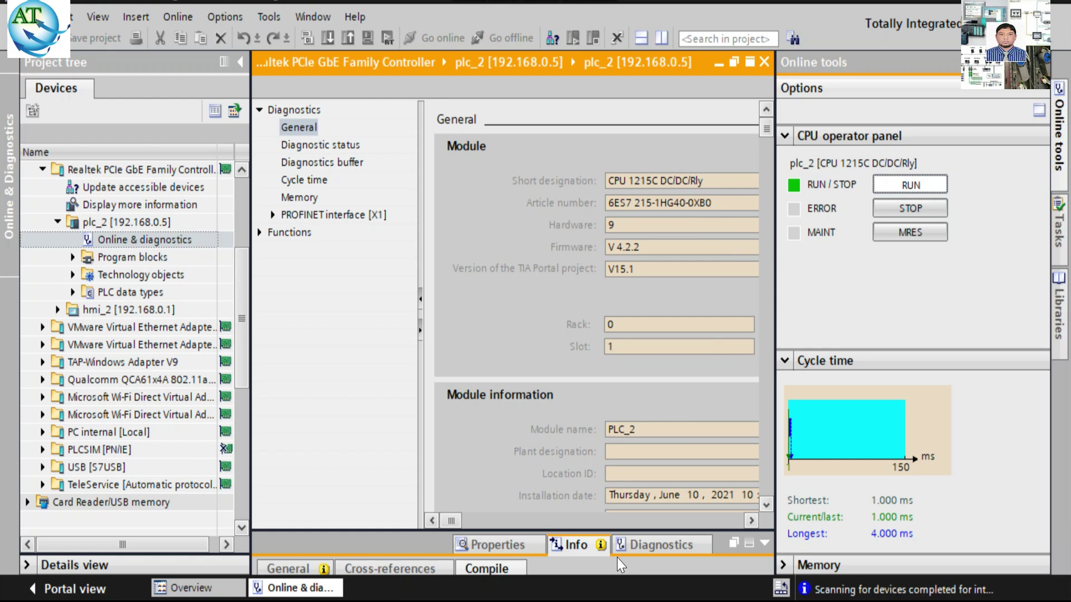
Step: Examine the module, plant designation, installation and manufacturer information of plc_2 on the General diagnostics page
{"action": "left_click", "coordinate": [681, 451]}
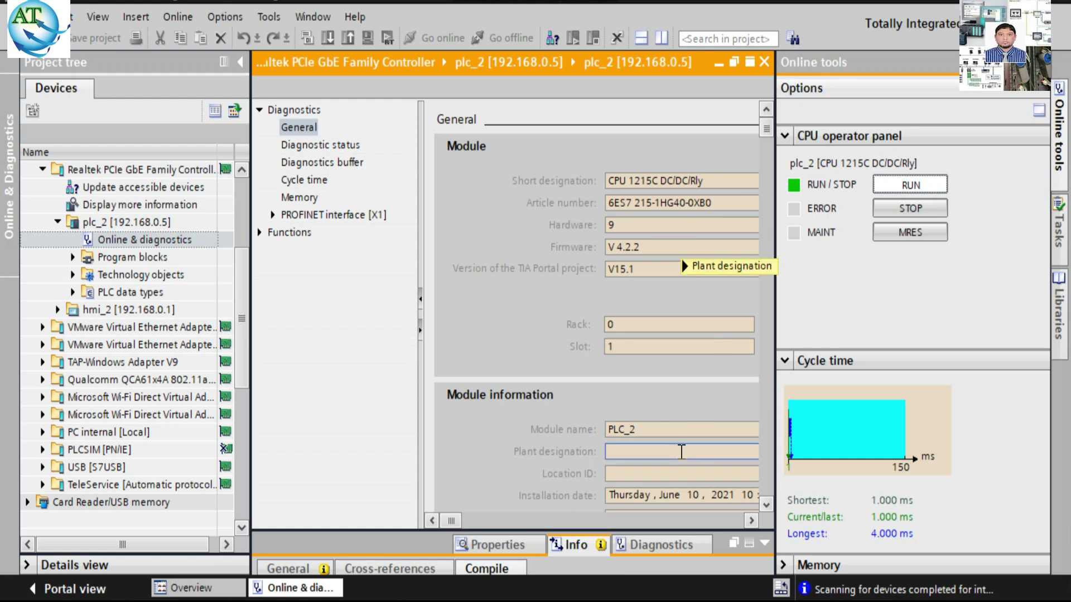
{"action": "mouse_move", "coordinate": [680, 451]}
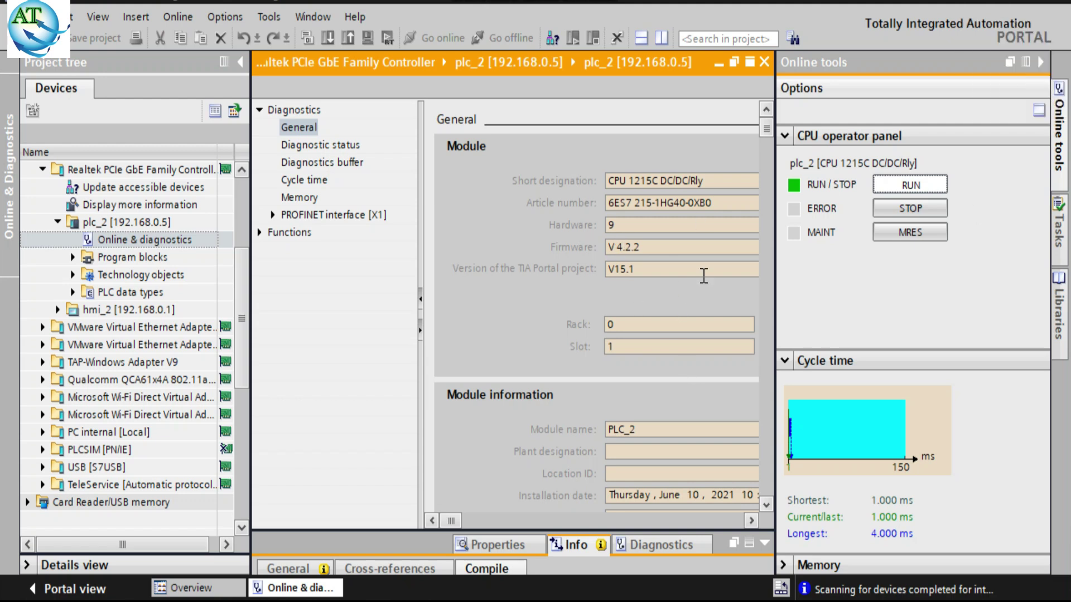
{"action": "scroll", "coordinate": [768, 498], "scroll_direction": "down", "scroll_amount": 5}
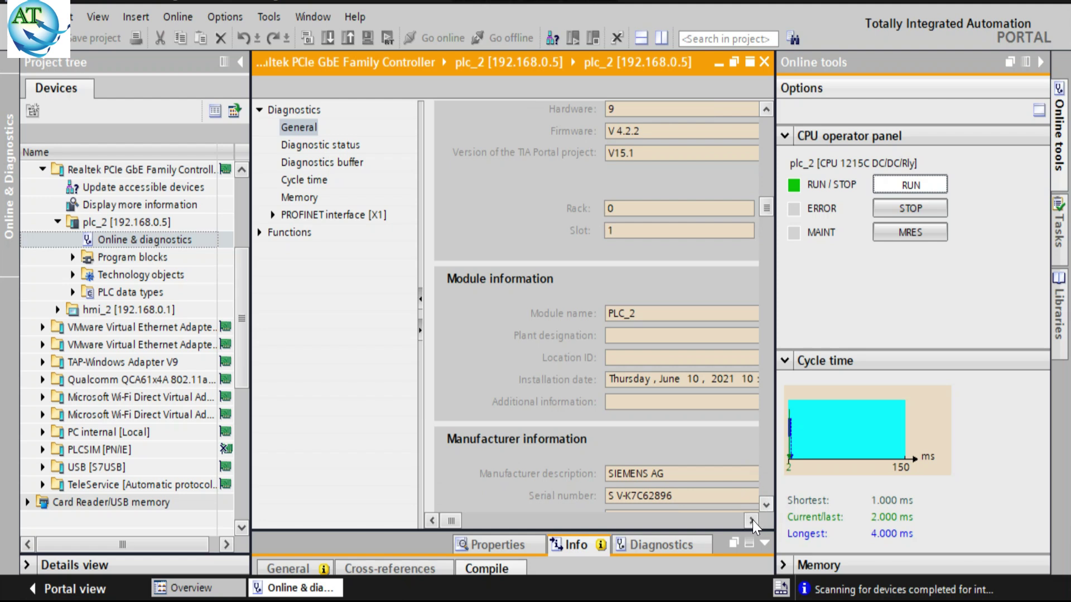
{"action": "left_click", "coordinate": [751, 520]}
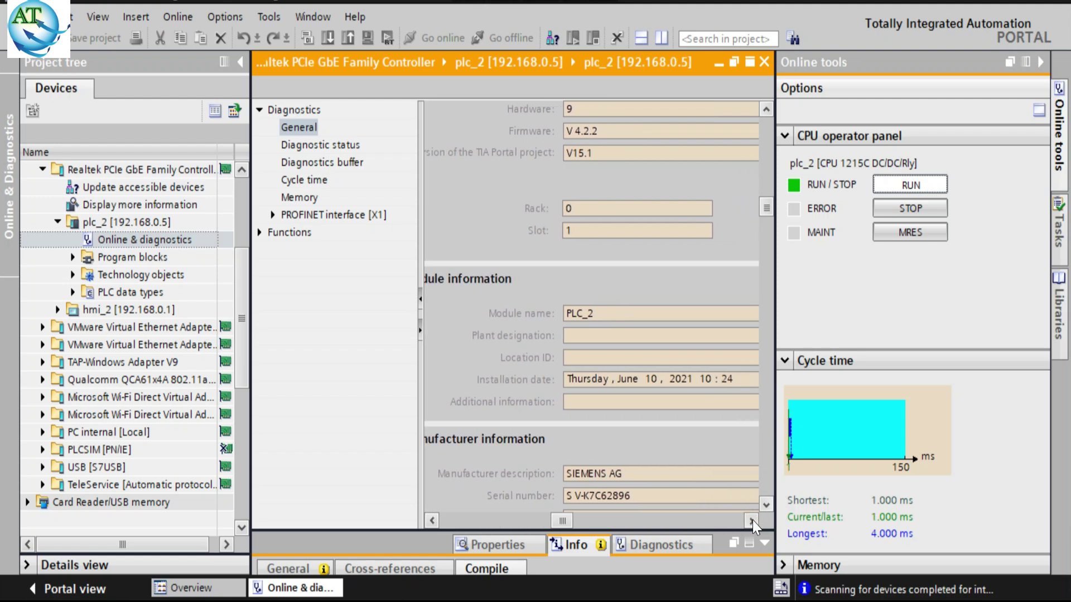
{"action": "left_click", "coordinate": [751, 521]}
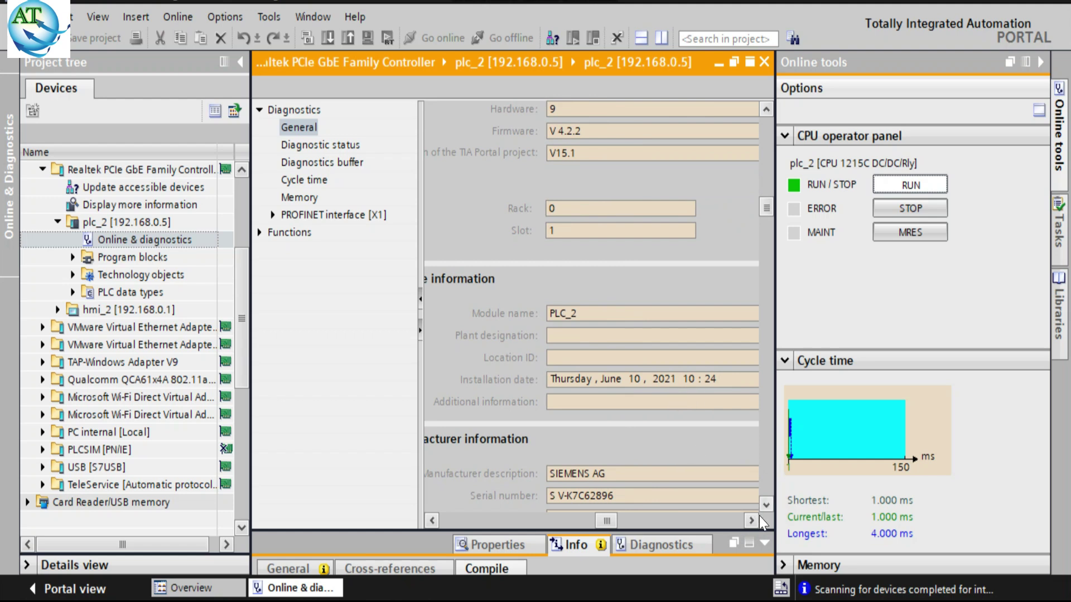
{"action": "left_click", "coordinate": [765, 504]}
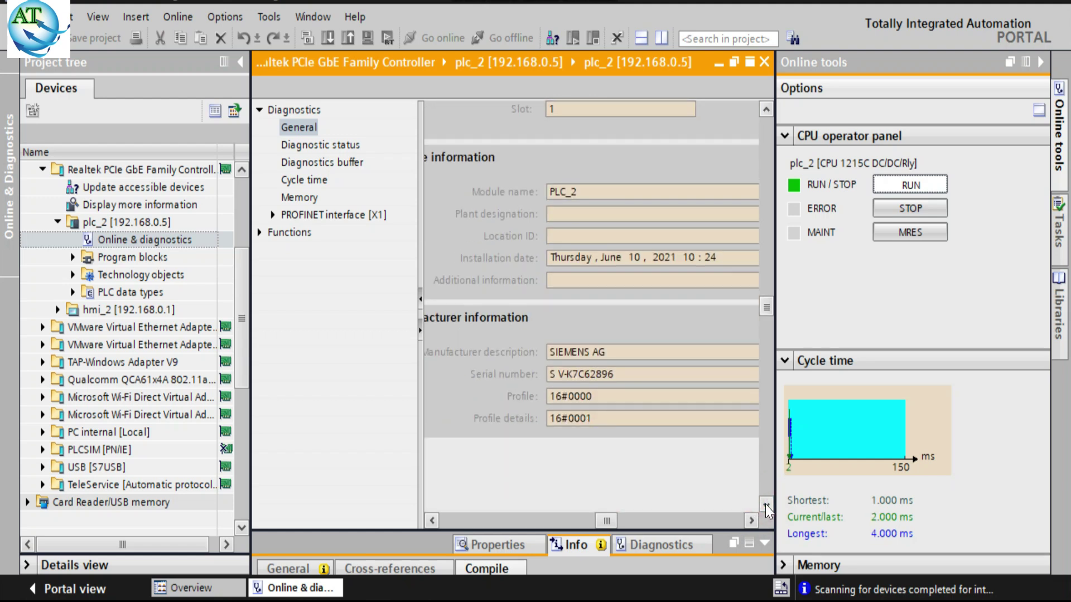
{"action": "left_click", "coordinate": [765, 505]}
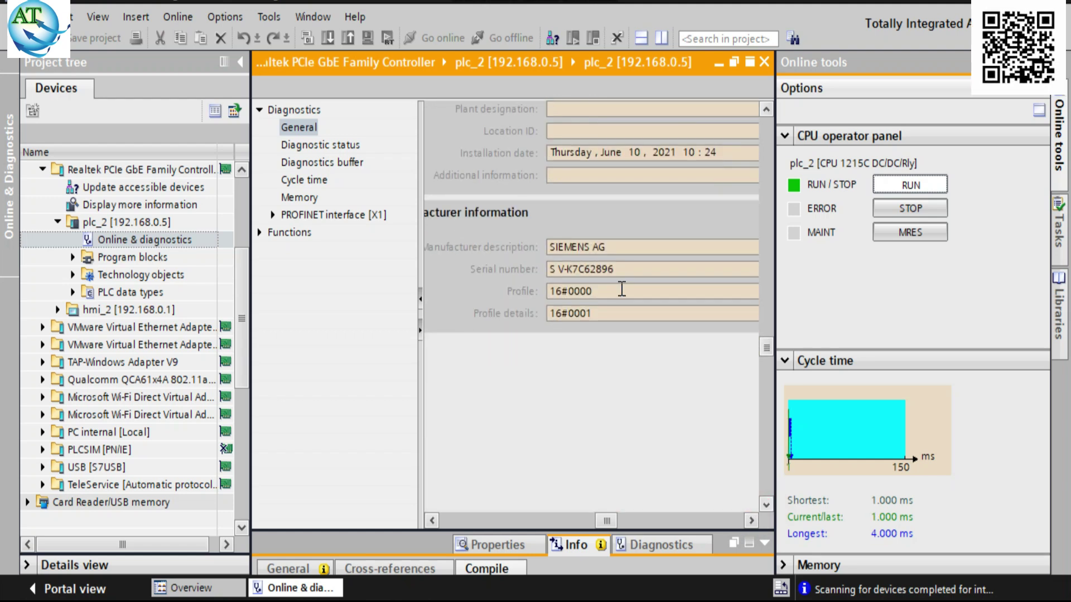
{"action": "left_click", "coordinate": [430, 521]}
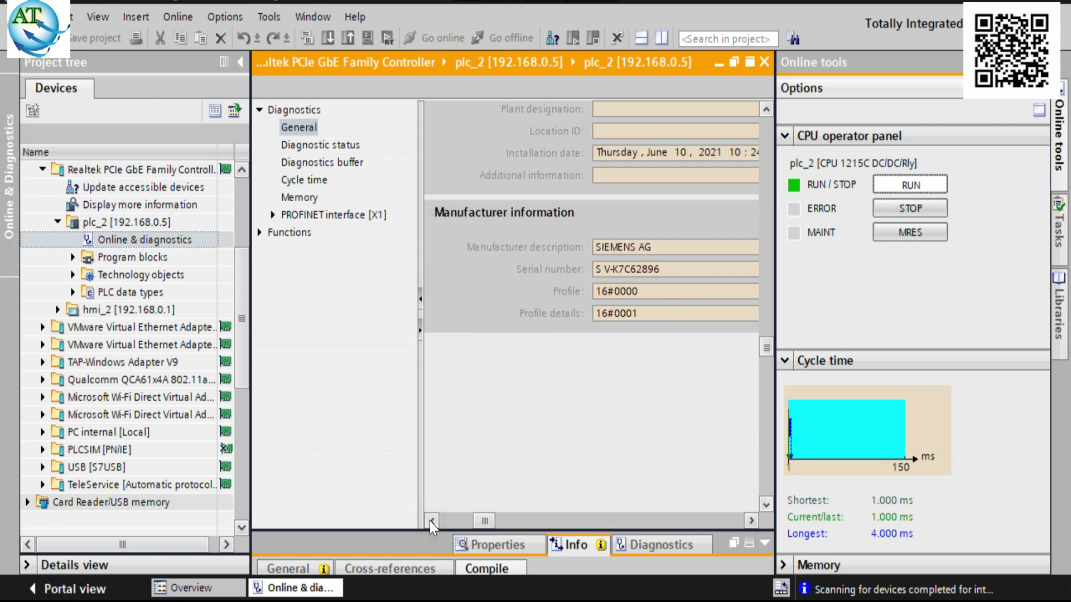
Step: Review the manufacturer, module information and module data of plc_2 again, back up to the start of the General page
{"action": "left_click", "coordinate": [430, 521]}
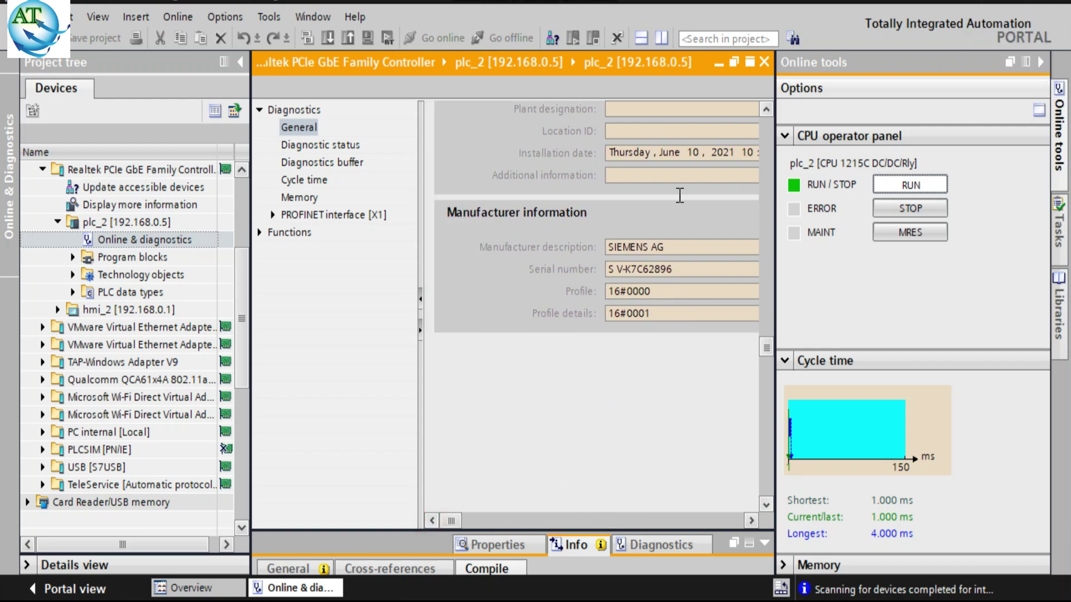
{"action": "left_click", "coordinate": [766, 110]}
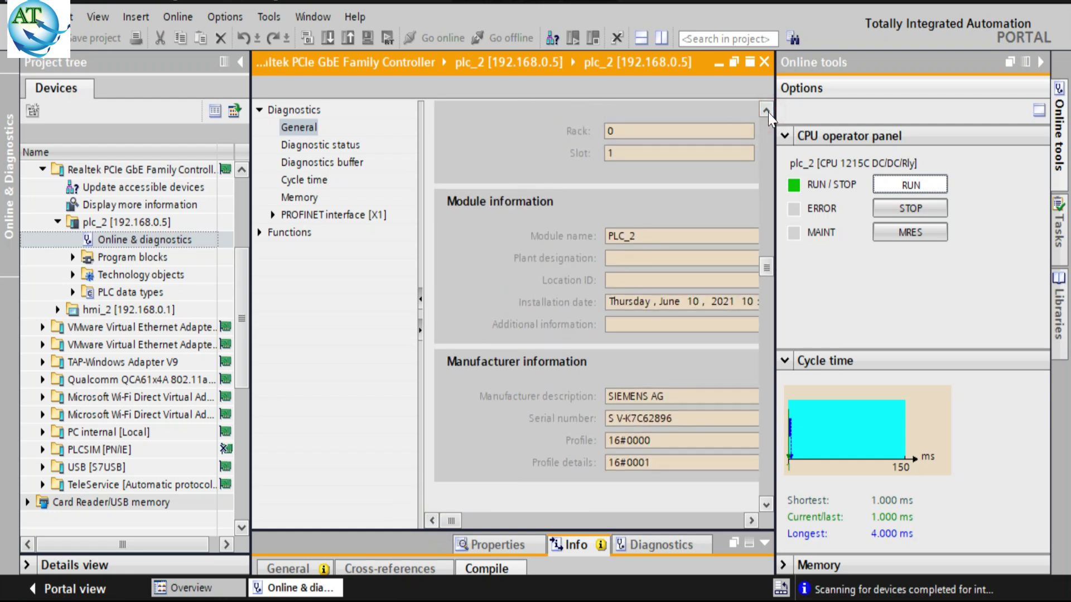
{"action": "left_click", "coordinate": [768, 111]}
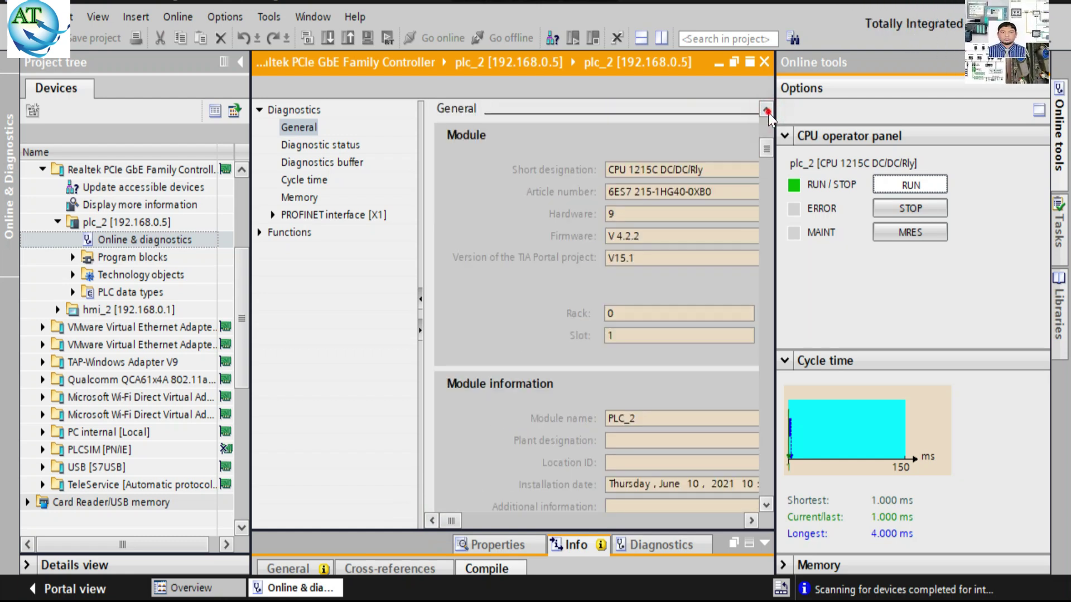
{"action": "left_click", "coordinate": [767, 111]}
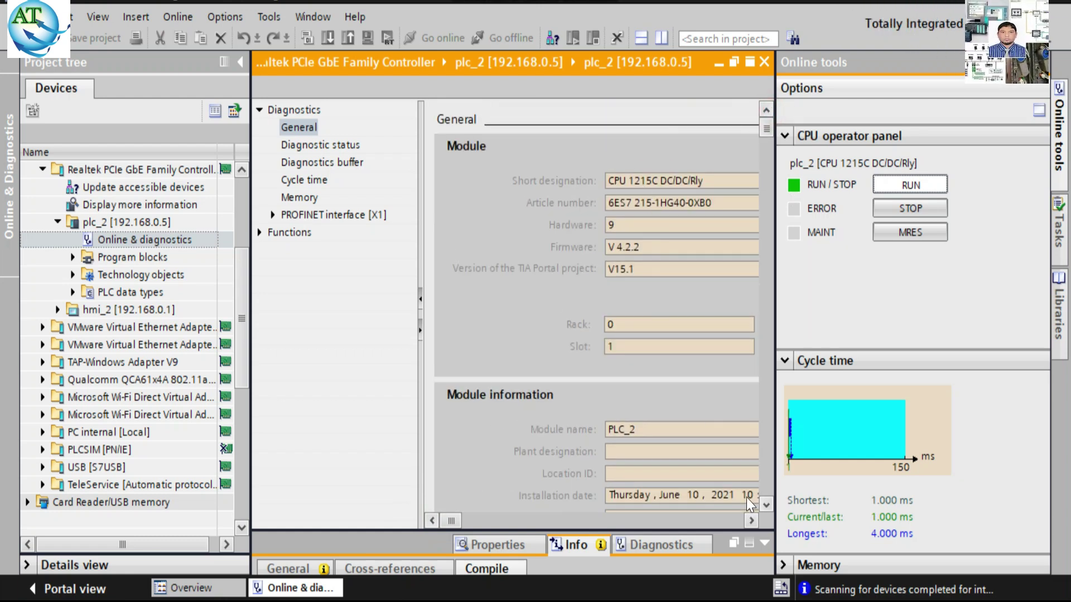
{"action": "left_click", "coordinate": [752, 519]}
{"action": "left_click", "coordinate": [752, 520]}
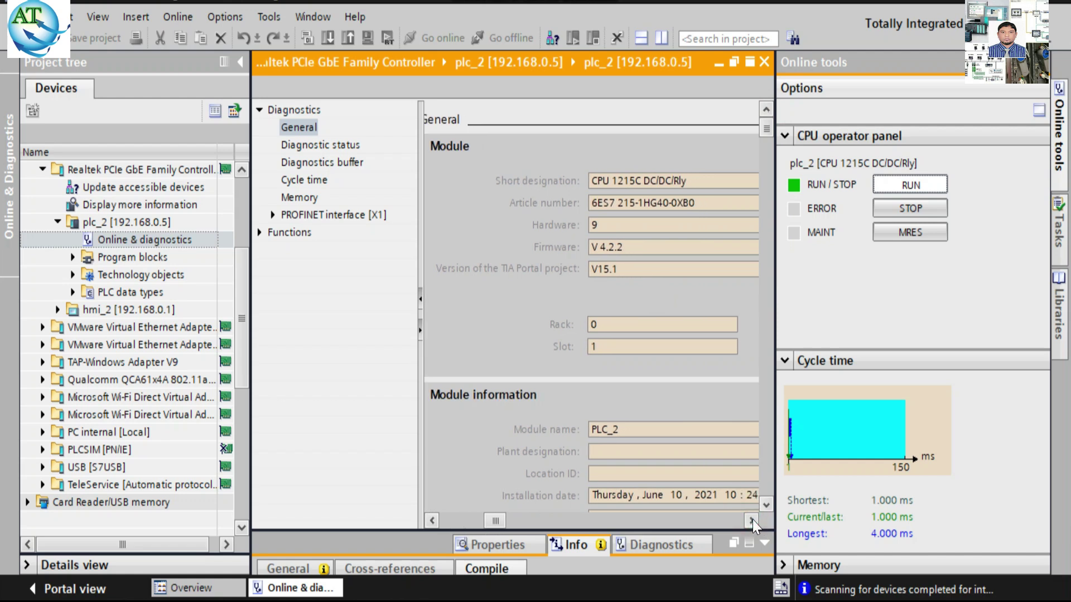
{"action": "left_click", "coordinate": [432, 520]}
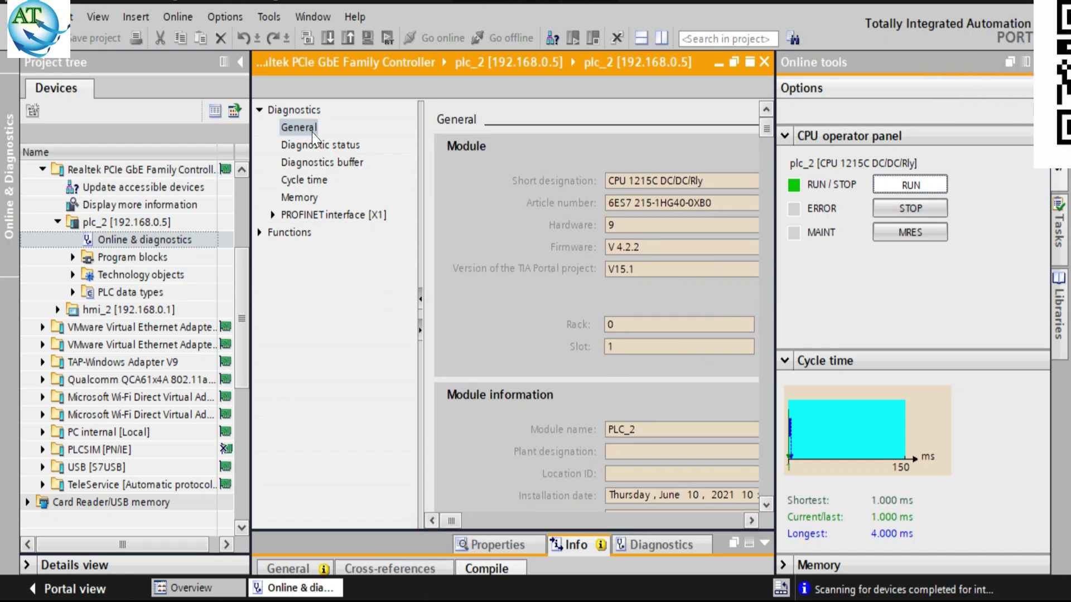
Step: Check the diagnostic status of plc_2, and open its diagnostics buffer in a maximized working area
{"action": "left_click", "coordinate": [316, 147]}
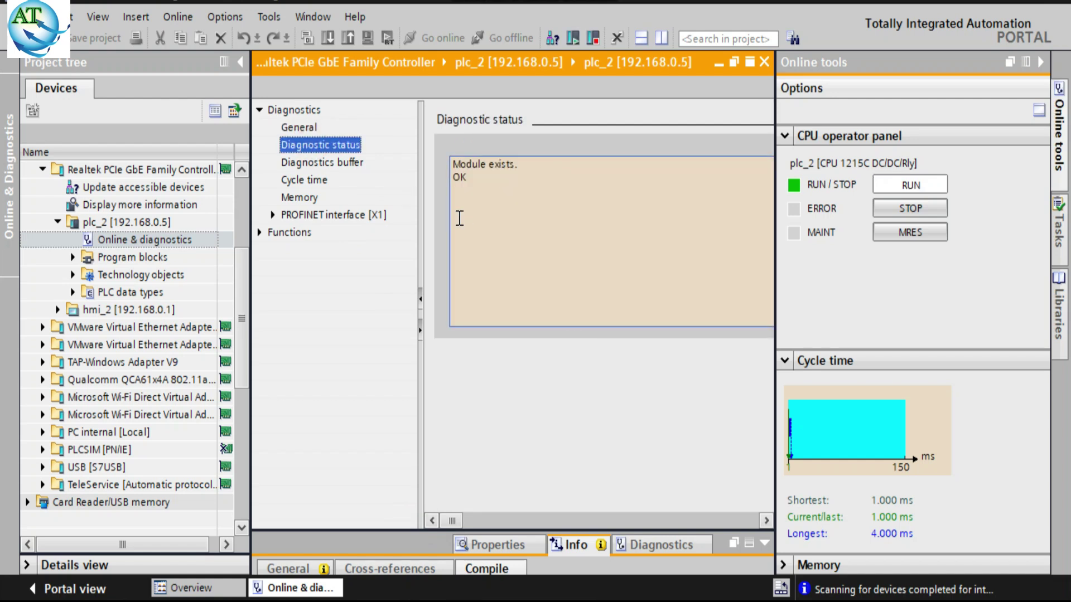
{"action": "left_click", "coordinate": [330, 163]}
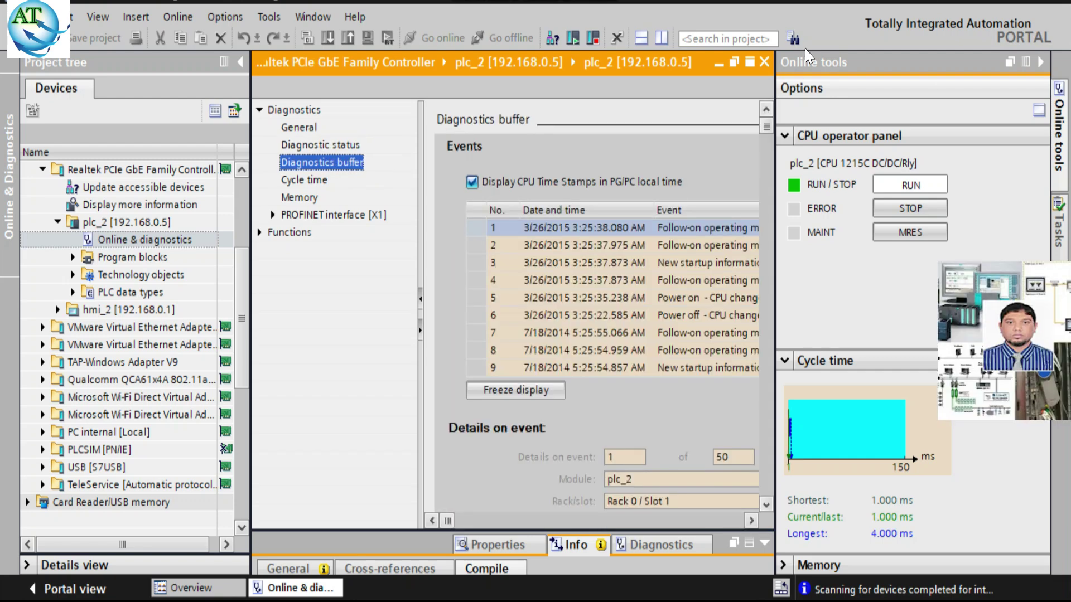
{"action": "left_click", "coordinate": [751, 63]}
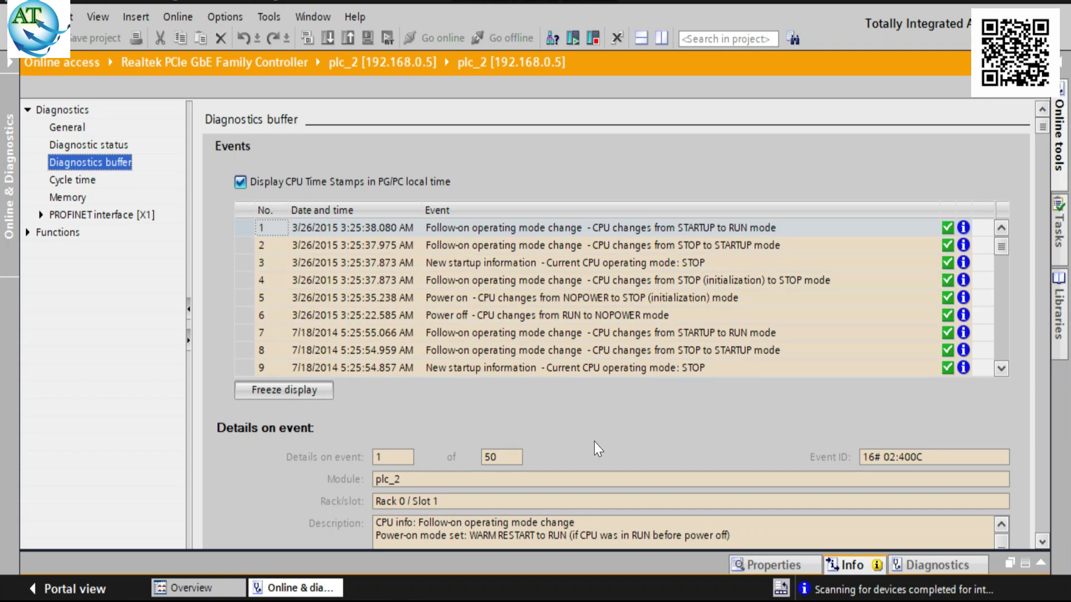
Step: Examine all events in the diagnostics buffer down to the oldest entry, and return to select event 1
{"action": "left_click", "coordinate": [1002, 367]}
{"action": "left_click", "coordinate": [1002, 366]}
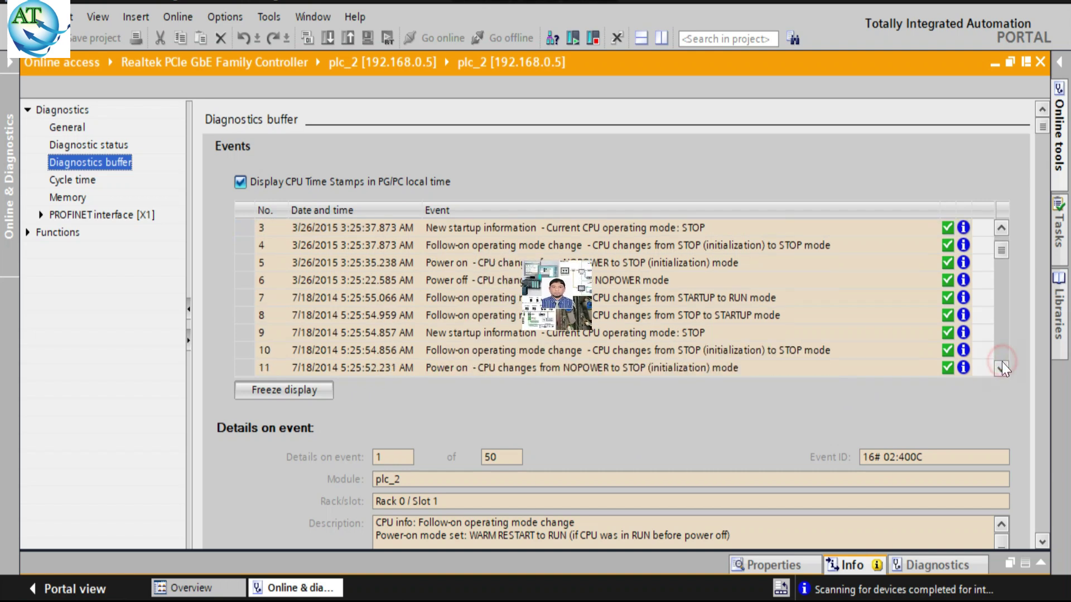
{"action": "left_click", "coordinate": [1002, 367]}
{"action": "left_click", "coordinate": [1002, 367]}
{"action": "scroll", "coordinate": [1002, 368], "scroll_direction": "down", "scroll_amount": 4}
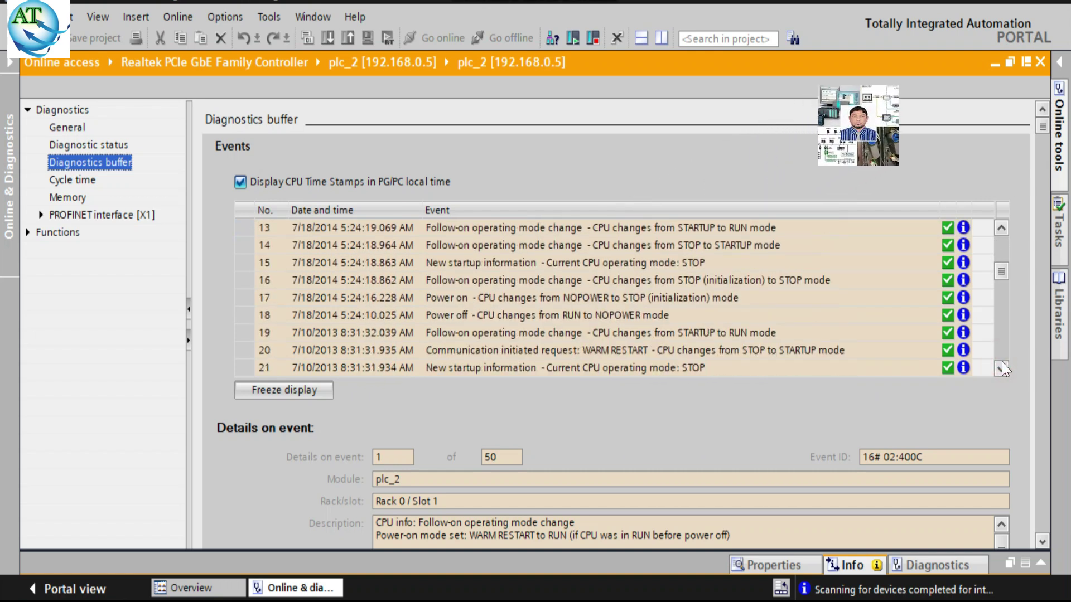
{"action": "scroll", "coordinate": [1001, 368], "scroll_direction": "down", "scroll_amount": 3}
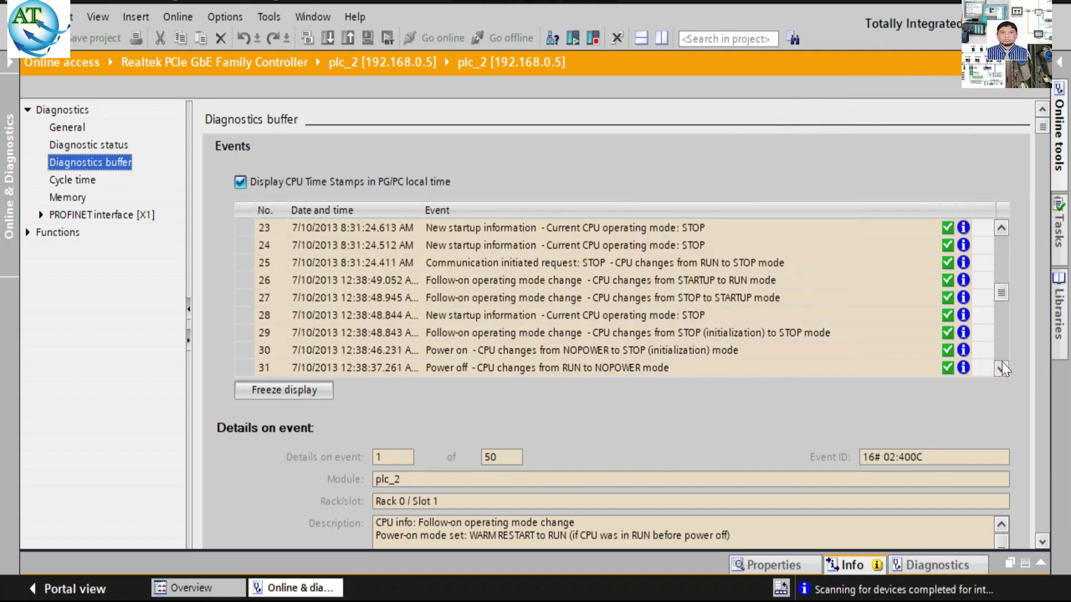
{"action": "scroll", "coordinate": [1002, 368], "scroll_direction": "down", "scroll_amount": 3}
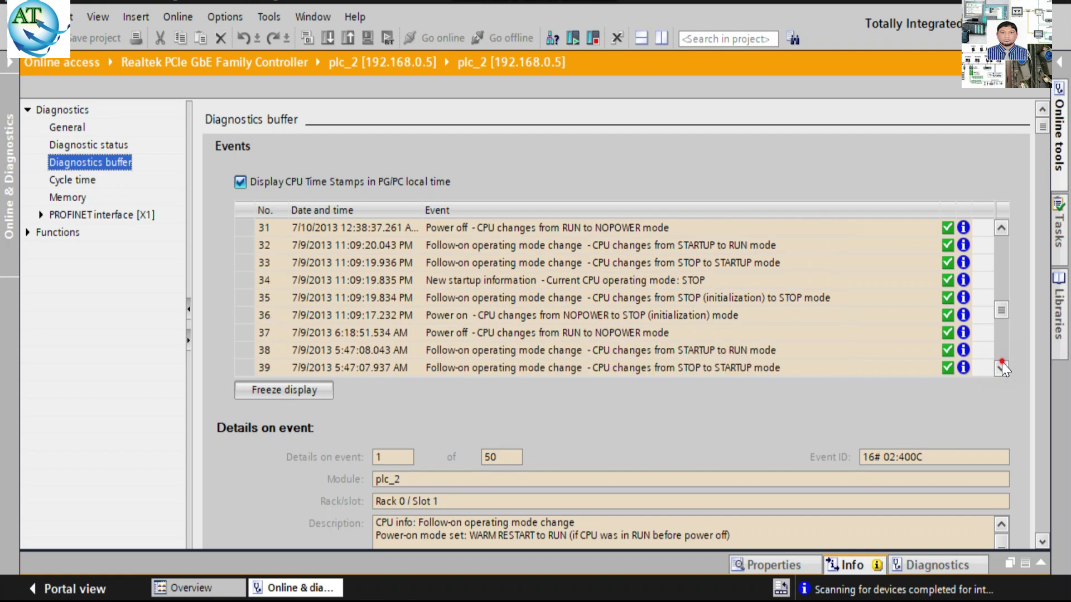
{"action": "scroll", "coordinate": [1002, 368], "scroll_direction": "down", "scroll_amount": 3}
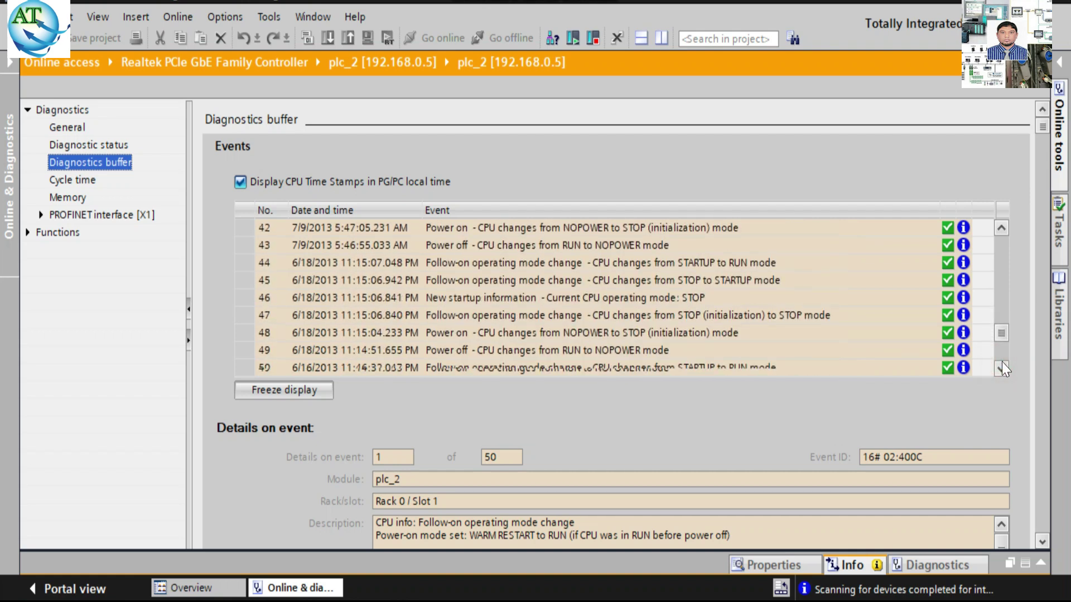
{"action": "scroll", "coordinate": [1002, 368], "scroll_direction": "down", "scroll_amount": 2}
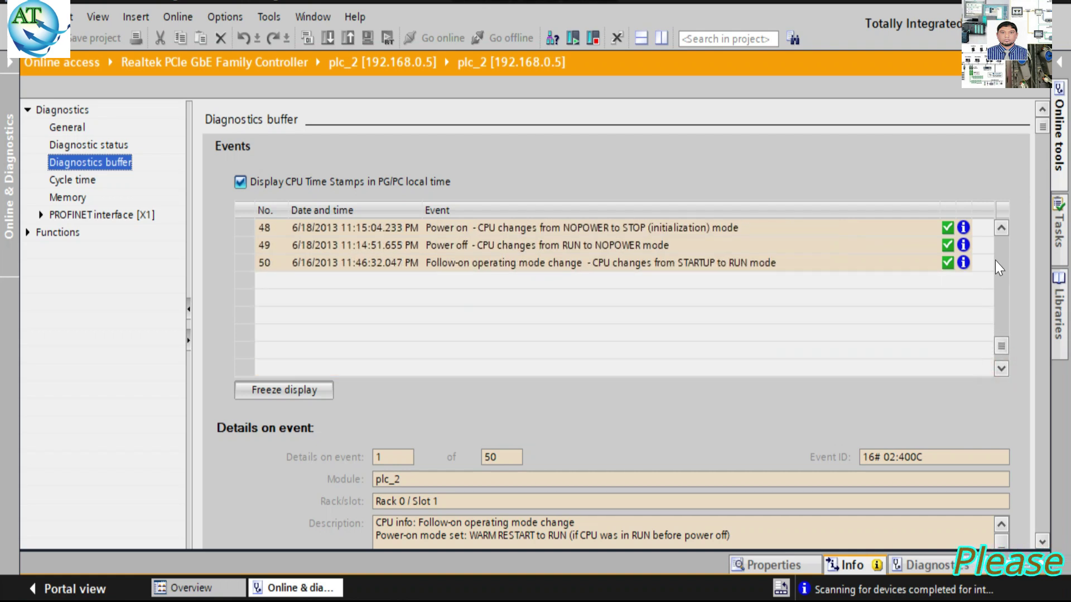
{"action": "left_click", "coordinate": [1002, 238]}
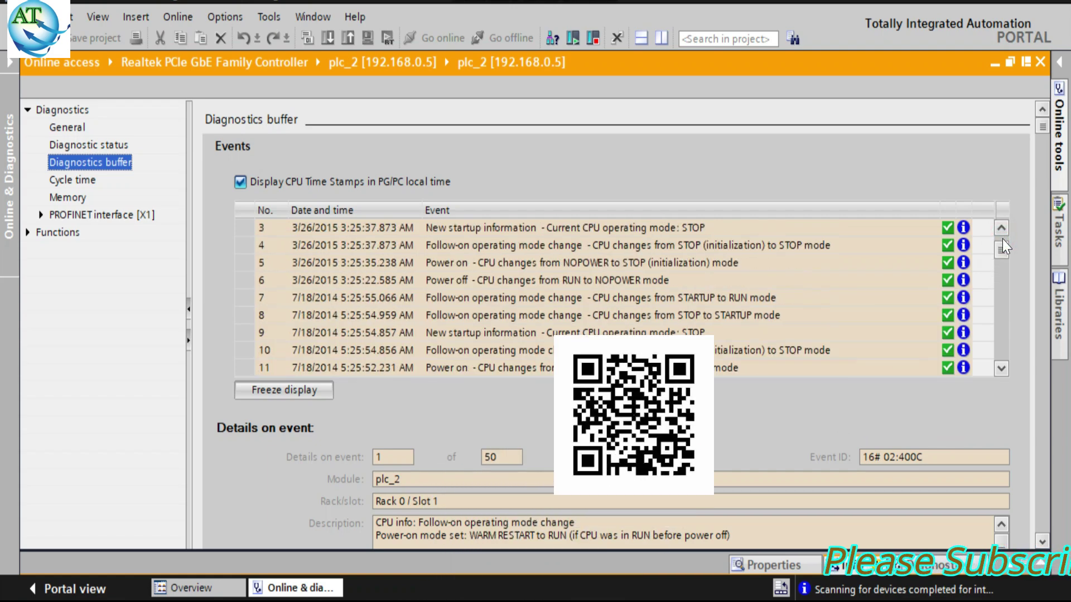
{"action": "left_click_drag", "start_coordinate": [1003, 239], "coordinate": [999, 232]}
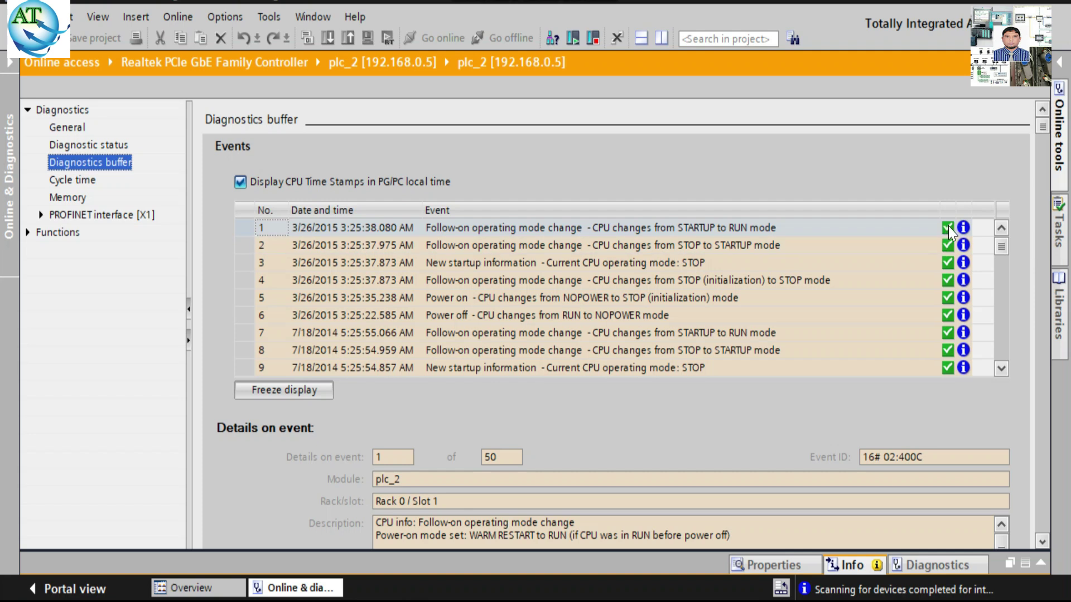
{"action": "left_click", "coordinate": [963, 228]}
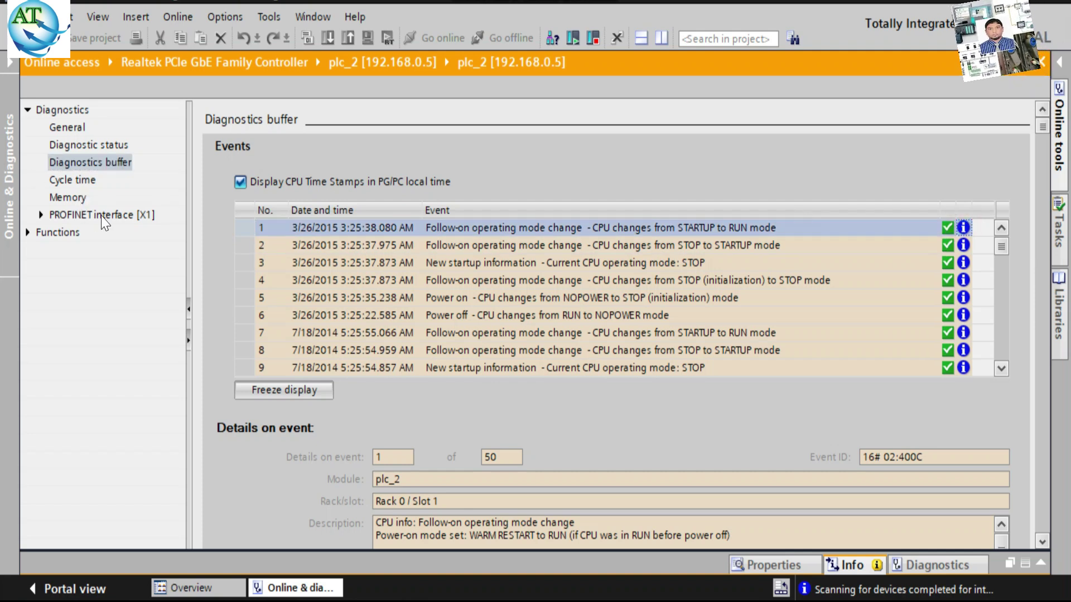
Step: Examine the network connection and IP parameters under the Ethernet address of PROFINET interface [X1]
{"action": "left_click", "coordinate": [41, 215]}
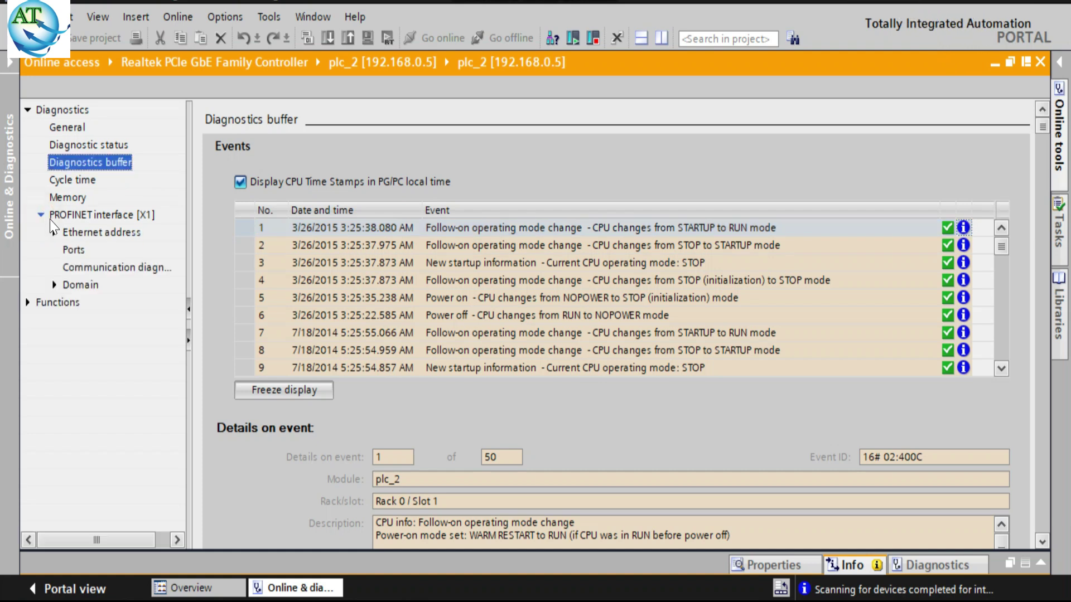
{"action": "left_click", "coordinate": [54, 232]}
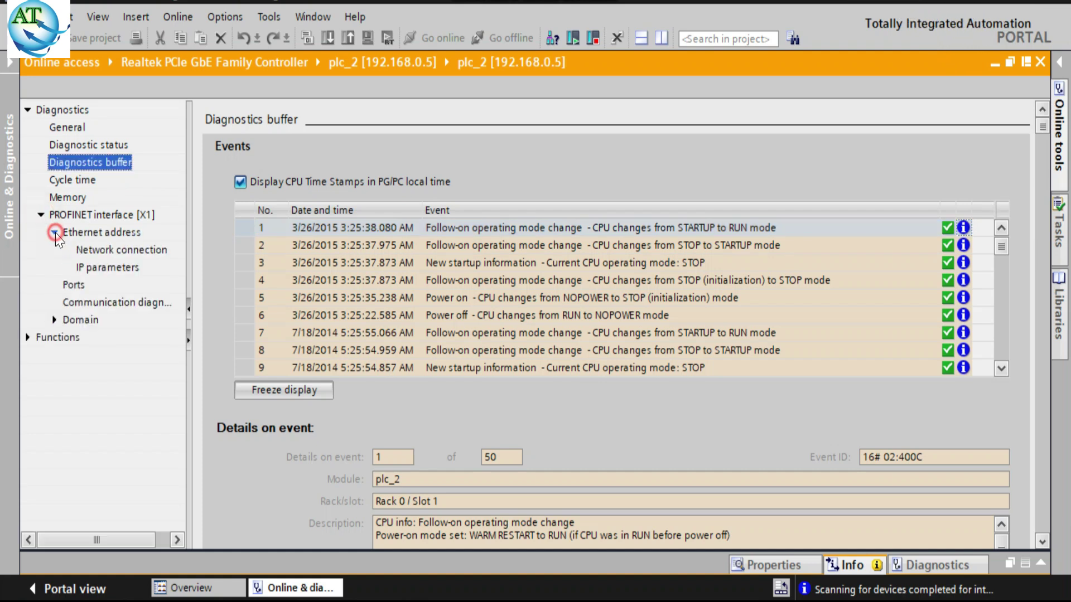
{"action": "left_click", "coordinate": [105, 250]}
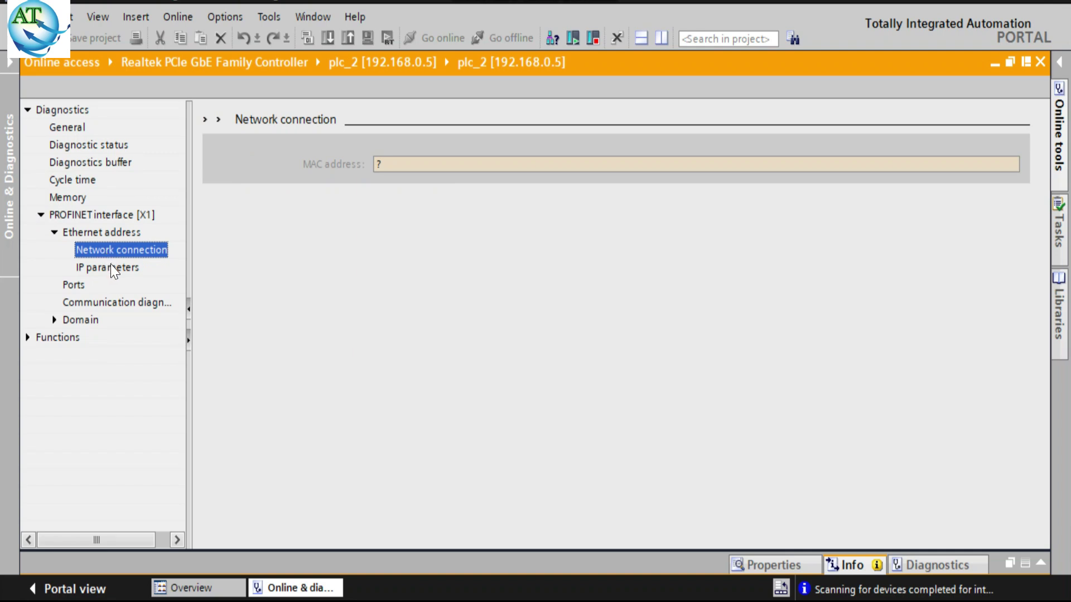
{"action": "left_click", "coordinate": [111, 267]}
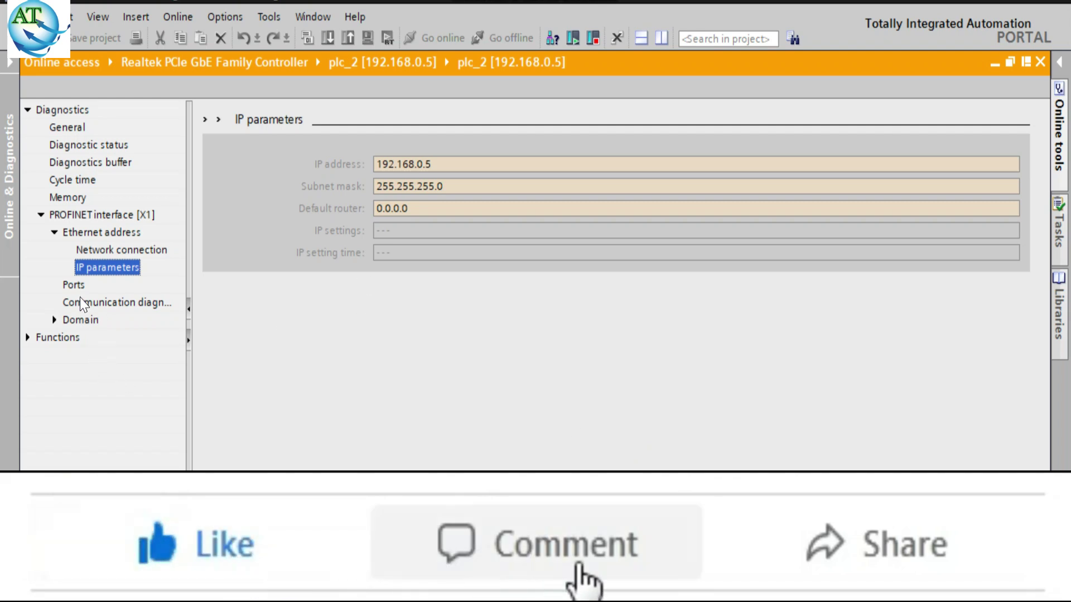
Step: Check the ports and communication diagnostics of PROFINET interface [X1], and close the diagnostics view
{"action": "left_click", "coordinate": [71, 286]}
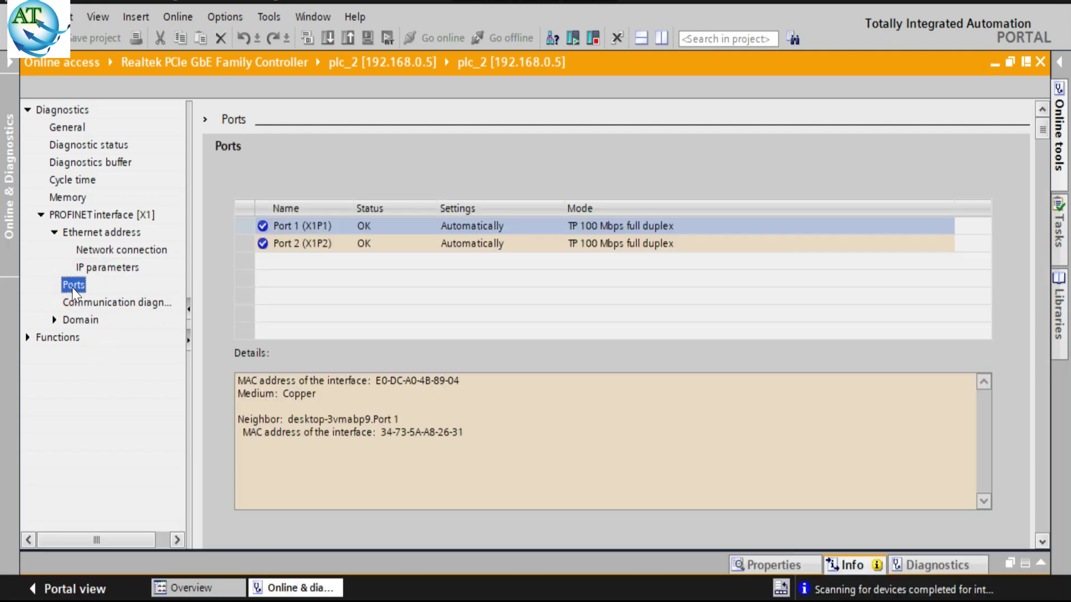
{"action": "left_click", "coordinate": [96, 306]}
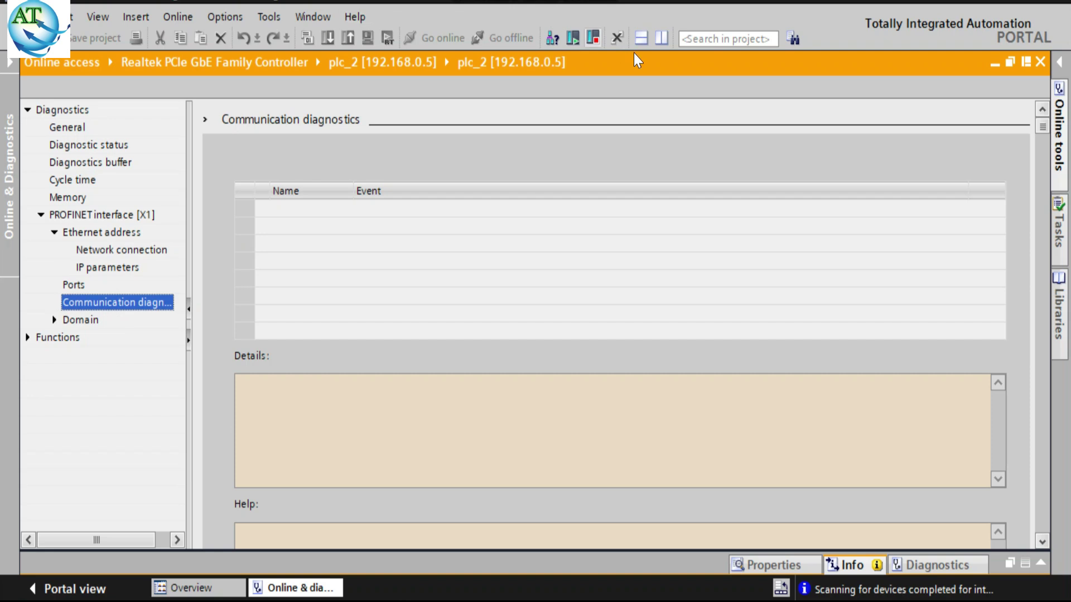
{"action": "left_click", "coordinate": [1046, 61]}
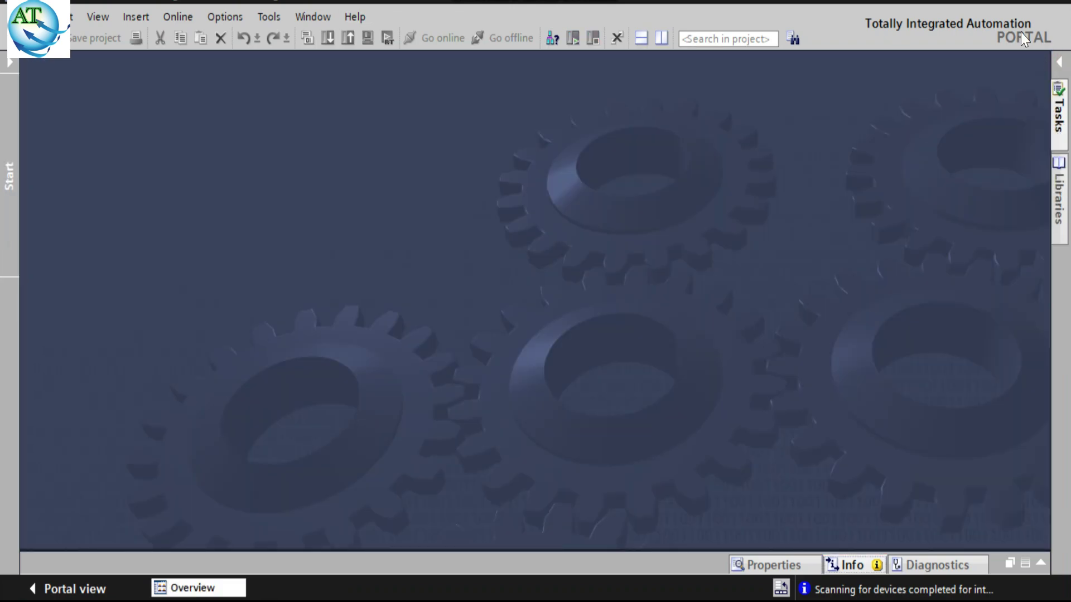
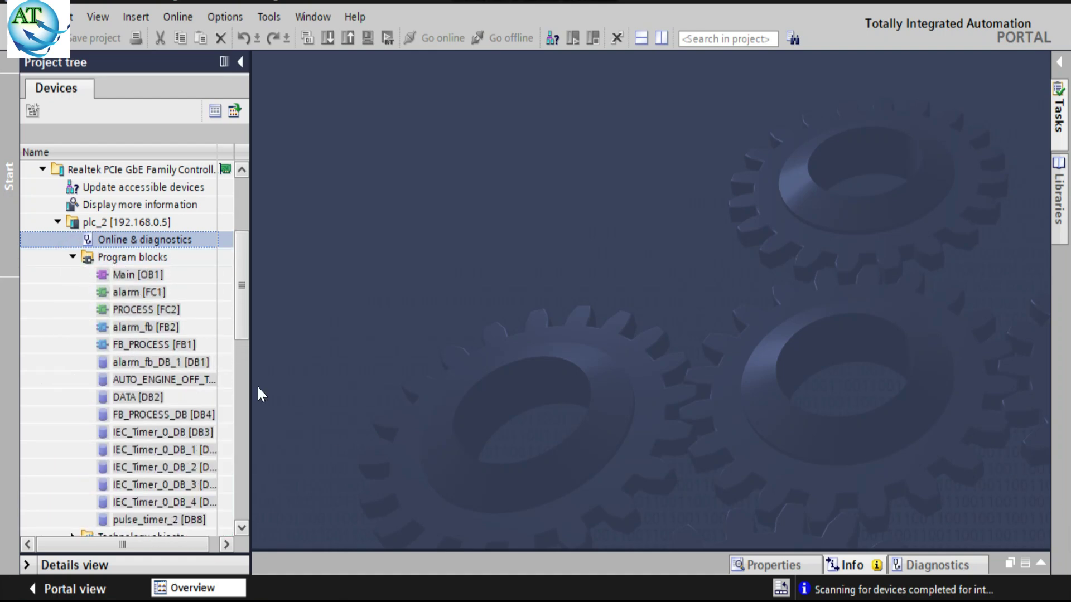
Step: Open the PROCESS [FC2] program block of plc_2 and look through its FAULT CHECK network
{"action": "left_click", "coordinate": [130, 310]}
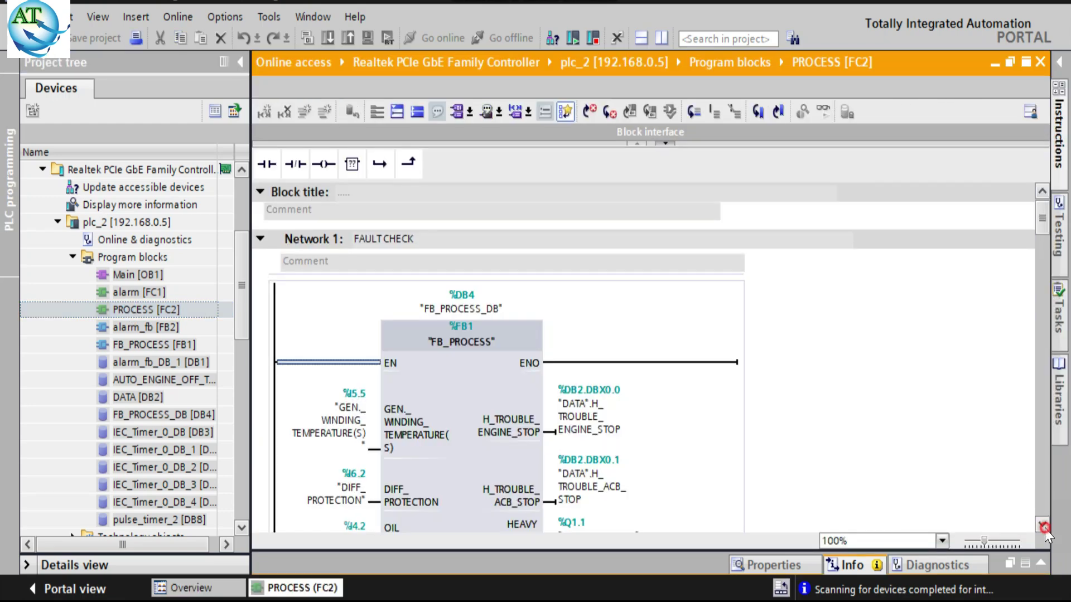
{"action": "scroll", "coordinate": [1045, 525], "scroll_direction": "down", "scroll_amount": 3}
{"action": "scroll", "coordinate": [1045, 527], "scroll_direction": "down", "scroll_amount": 10}
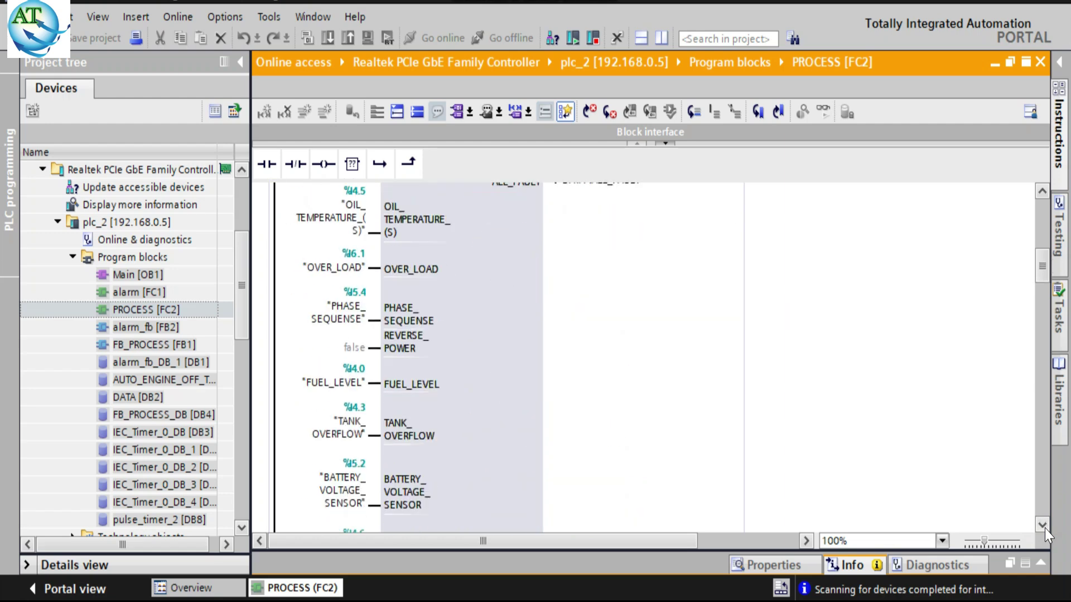
{"action": "scroll", "coordinate": [1044, 188], "scroll_direction": "up", "scroll_amount": 9}
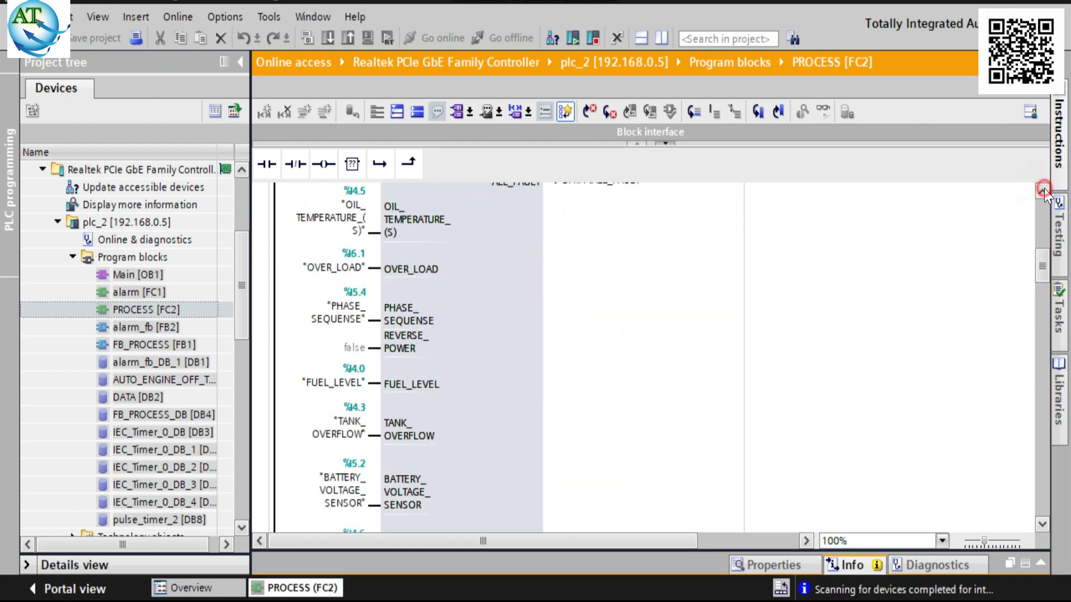
{"action": "scroll", "coordinate": [1044, 188], "scroll_direction": "up", "scroll_amount": 5}
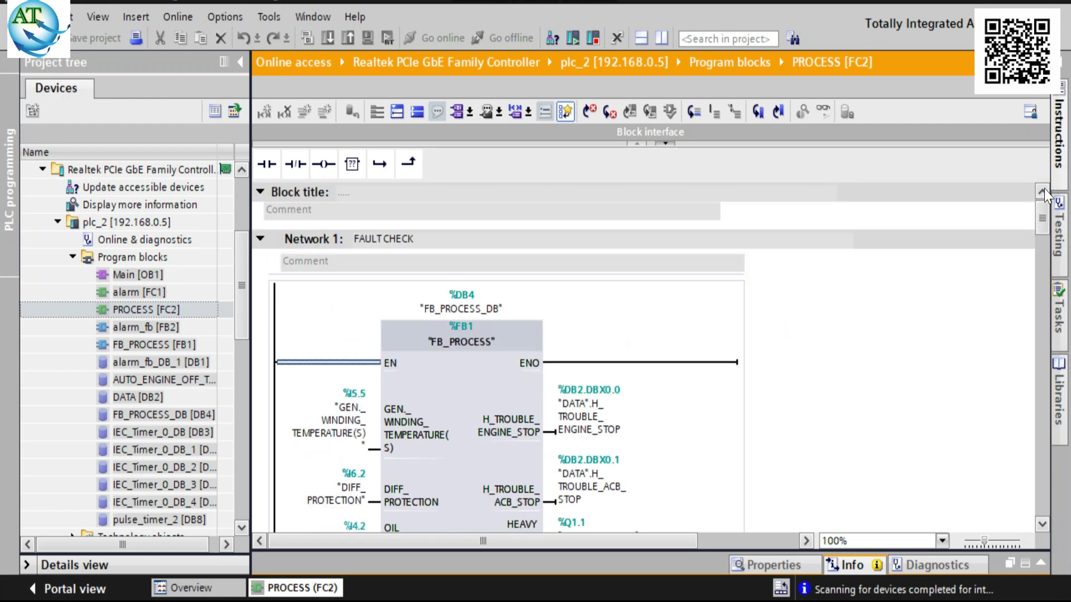
Step: Look through the online commands available for plc_2 and collapse its entry in the project tree
{"action": "left_click", "coordinate": [95, 224]}
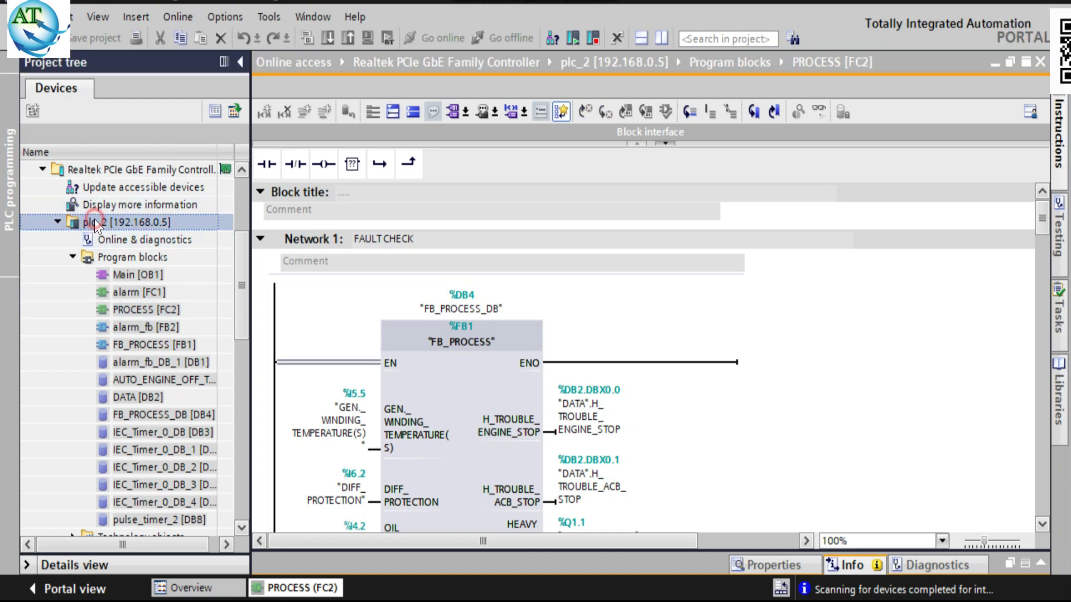
{"action": "left_click", "coordinate": [171, 17]}
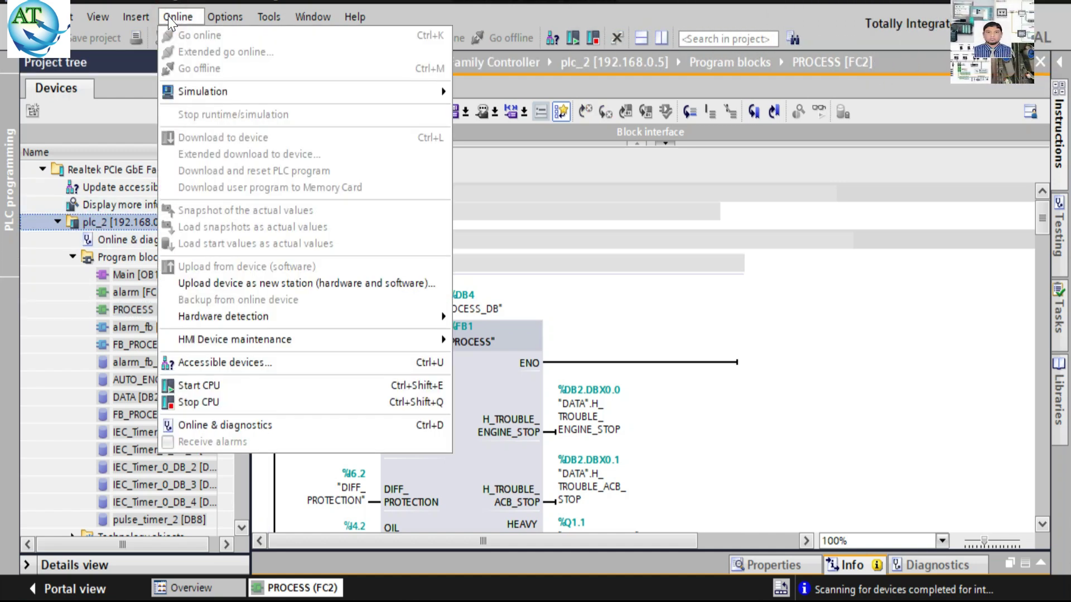
{"action": "mouse_move", "coordinate": [268, 340]}
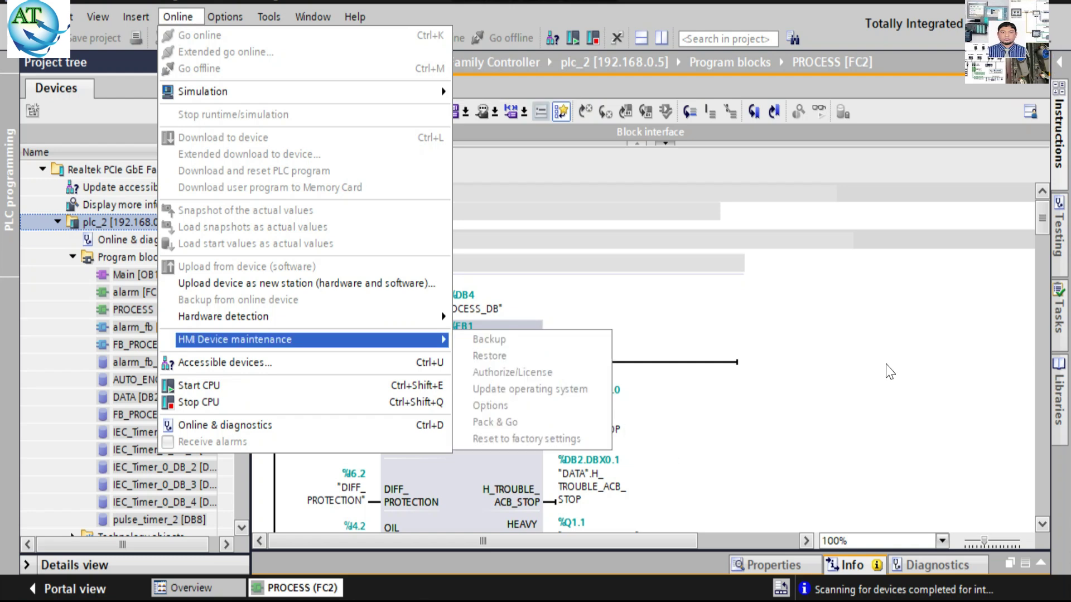
{"action": "left_click", "coordinate": [886, 365]}
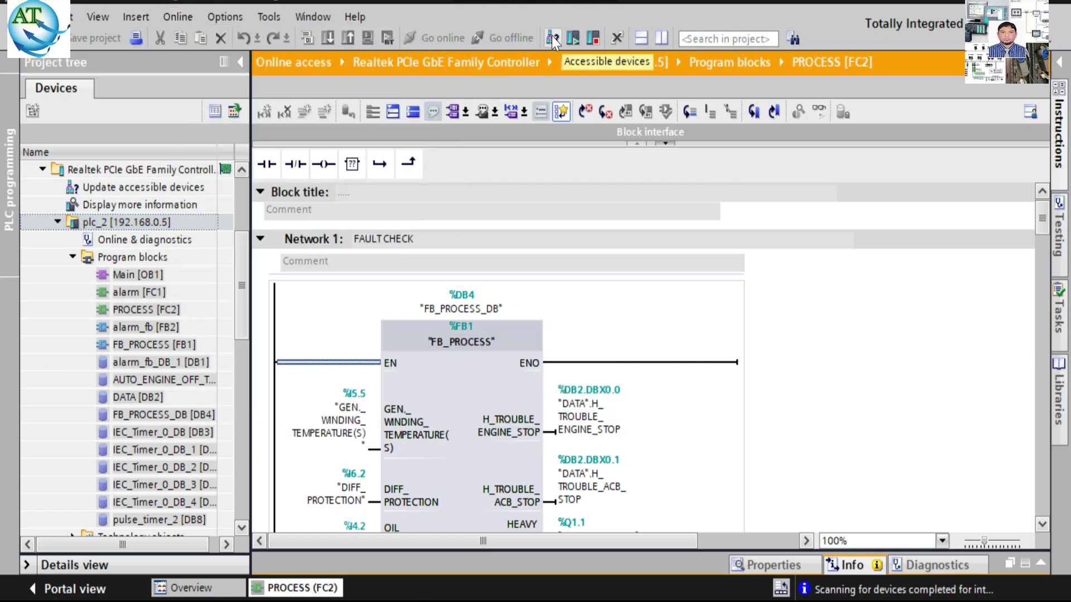
{"action": "left_click", "coordinate": [58, 222]}
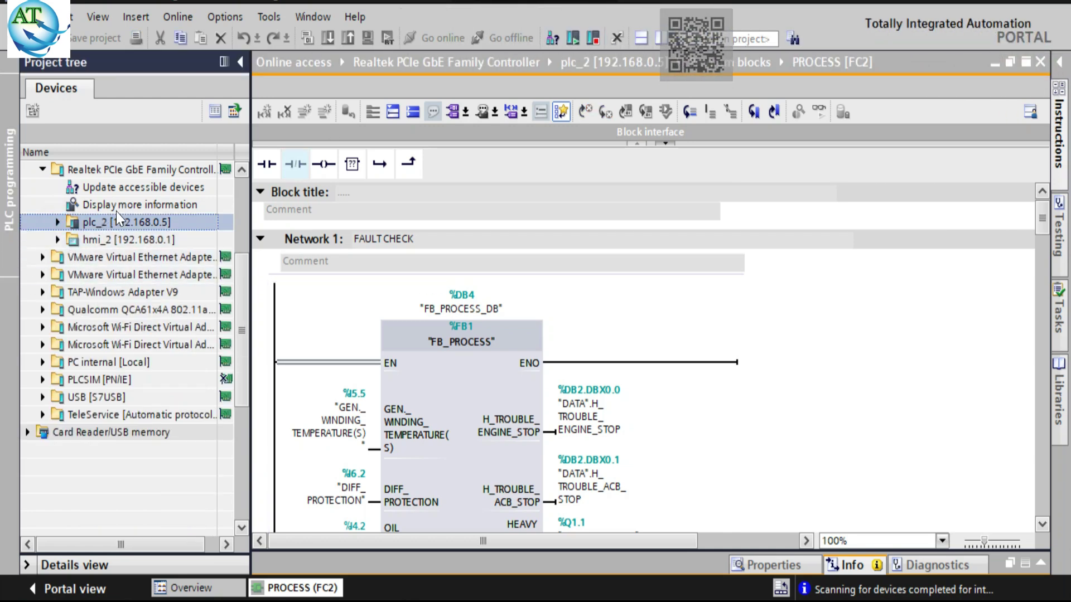
{"action": "left_click", "coordinate": [553, 38]}
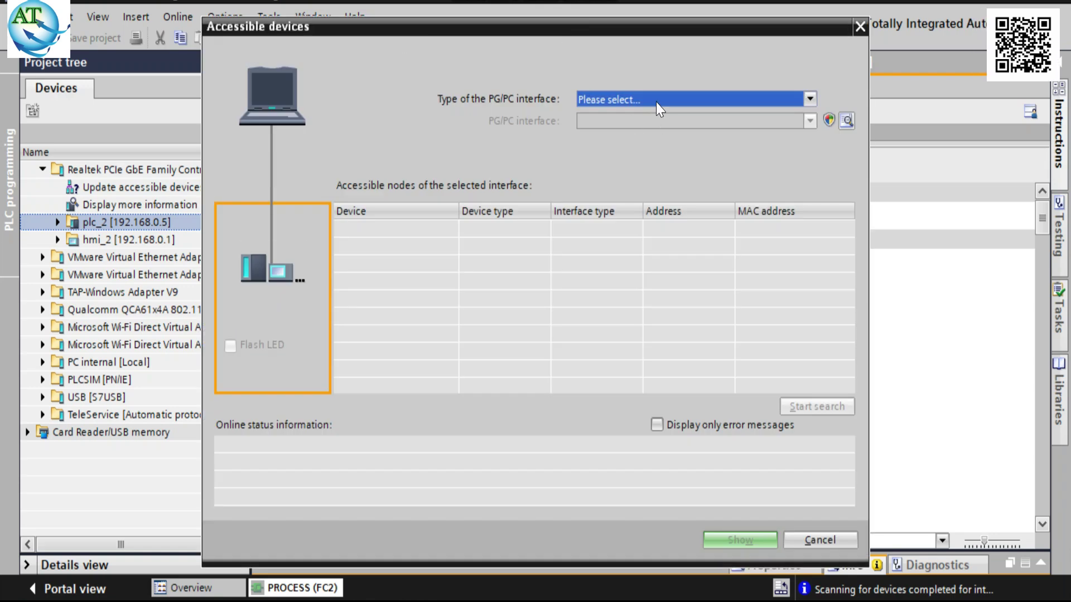
{"action": "left_click", "coordinate": [860, 26]}
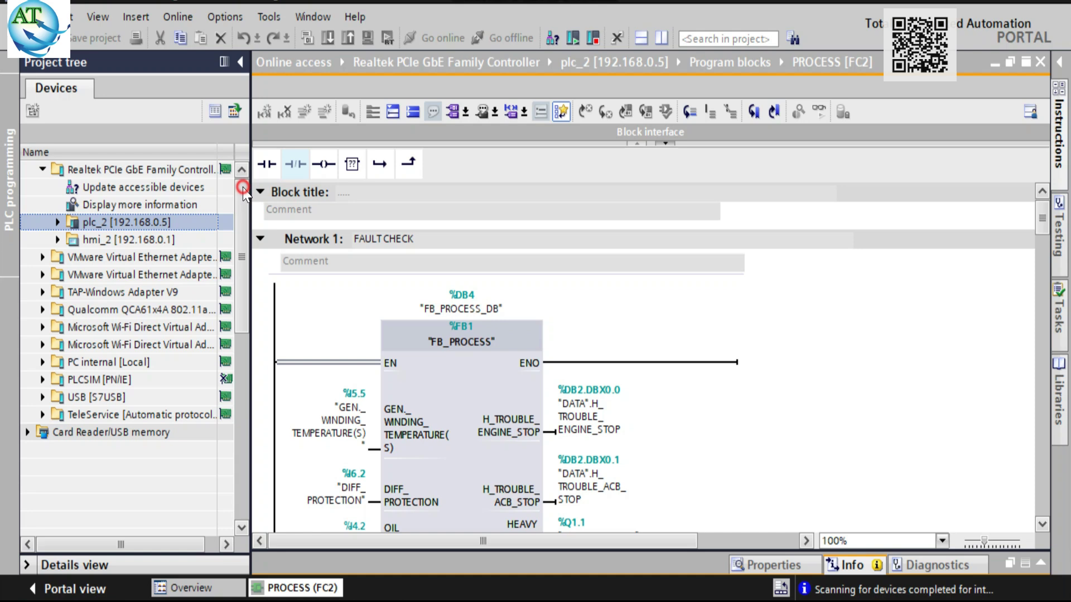
{"action": "scroll", "coordinate": [243, 194], "scroll_direction": "up", "scroll_amount": 4}
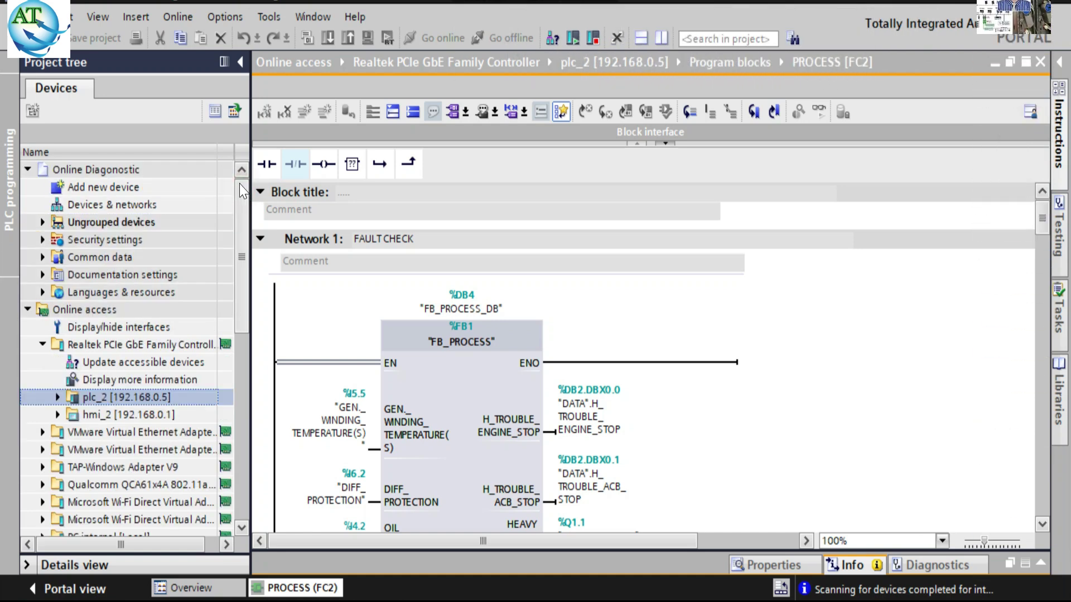
{"action": "left_click", "coordinate": [241, 170]}
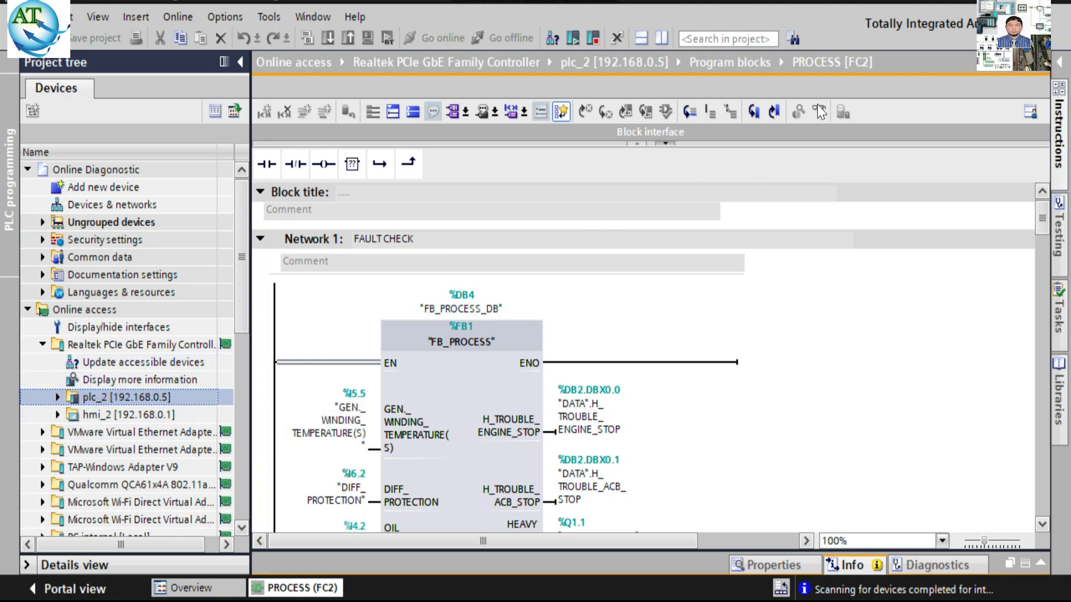
Step: Try to turn on monitoring for the PROCESS [FC2] block of plc_2 and check which online commands are available
{"action": "left_click", "coordinate": [704, 327]}
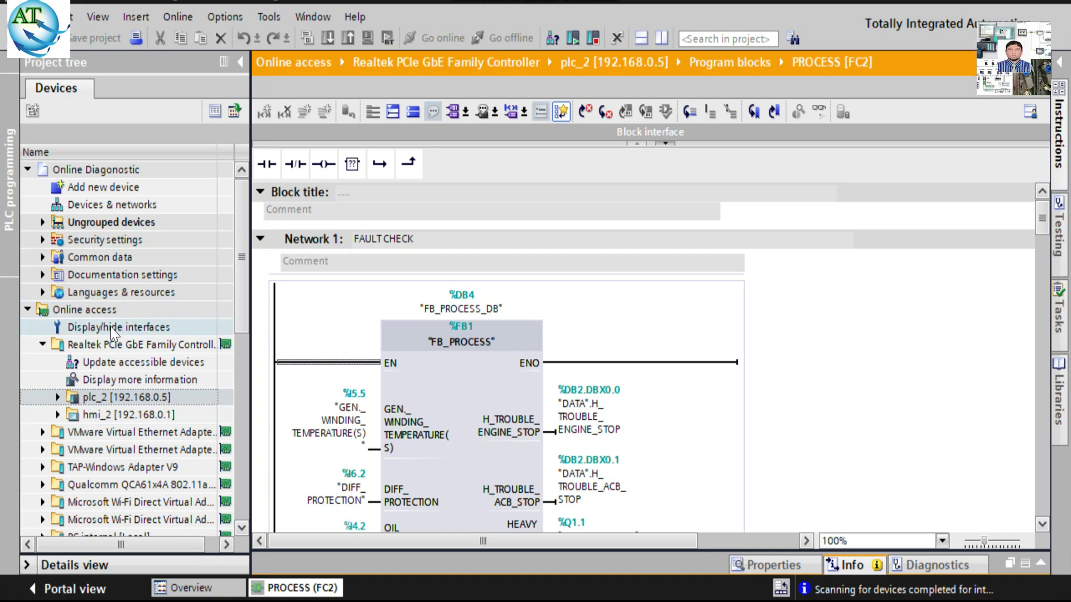
{"action": "left_click", "coordinate": [818, 111]}
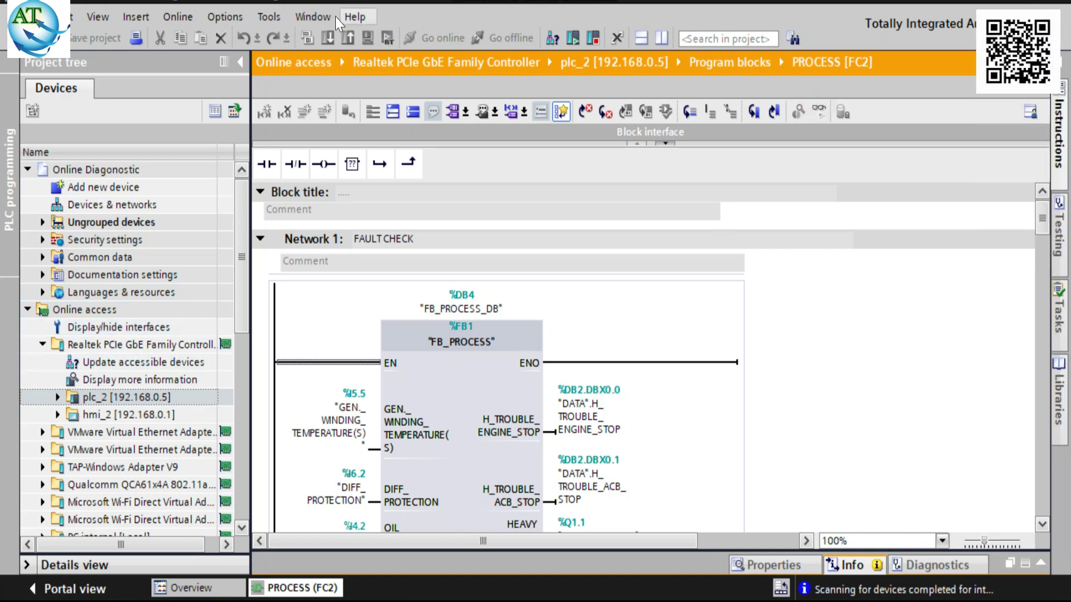
{"action": "left_click", "coordinate": [171, 18]}
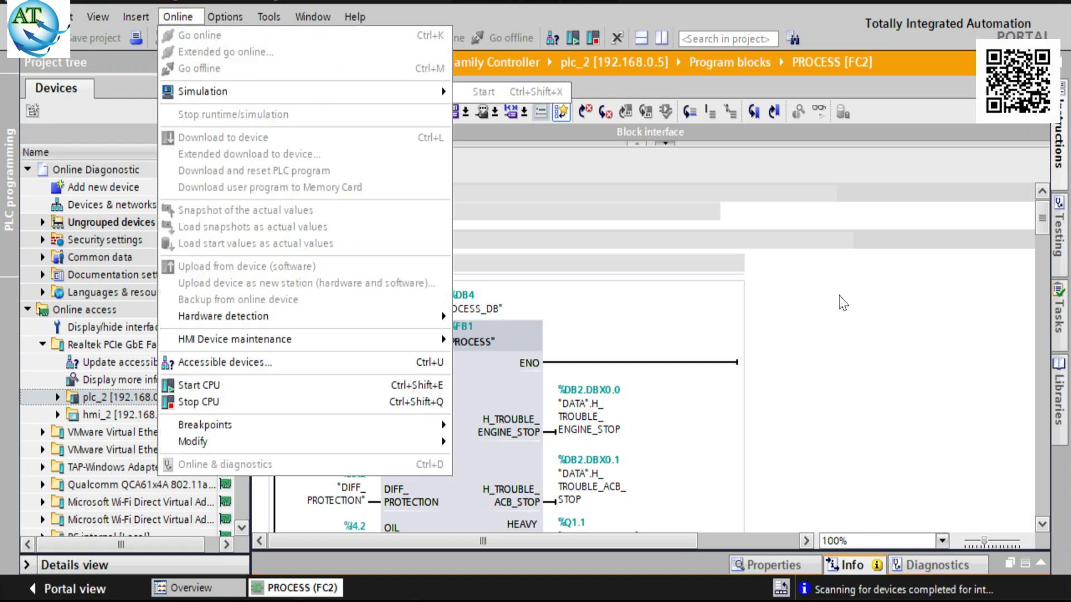
{"action": "left_click", "coordinate": [915, 313]}
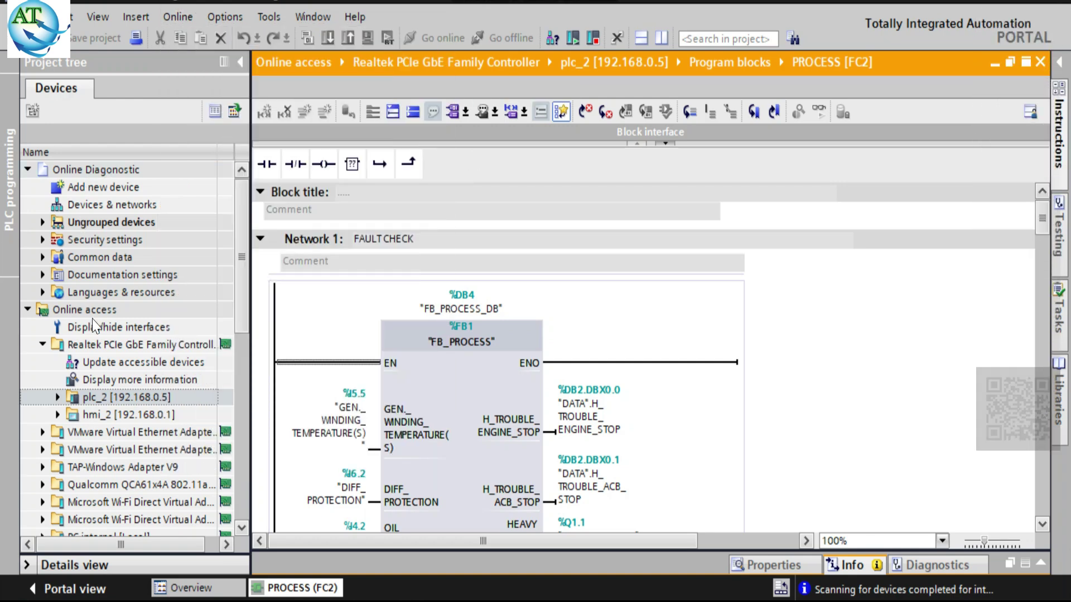
Step: Look through the FAULT CHECK network of PROCESS [FC2] under plc_2 and close the block
{"action": "left_click", "coordinate": [130, 397]}
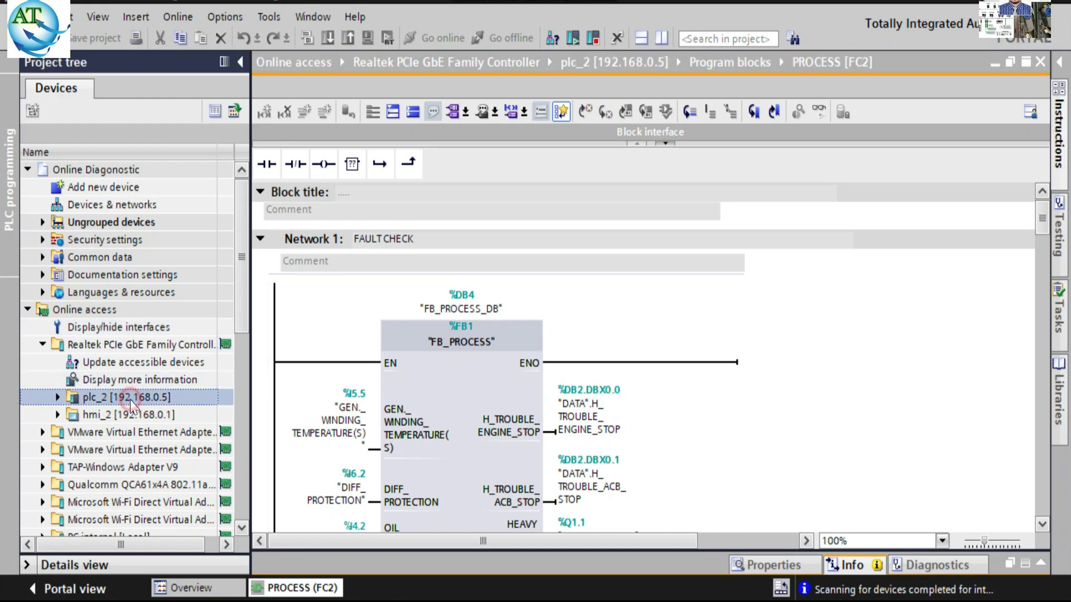
{"action": "left_click", "coordinate": [840, 356]}
{"action": "scroll", "coordinate": [1046, 516], "scroll_direction": "down", "scroll_amount": 10}
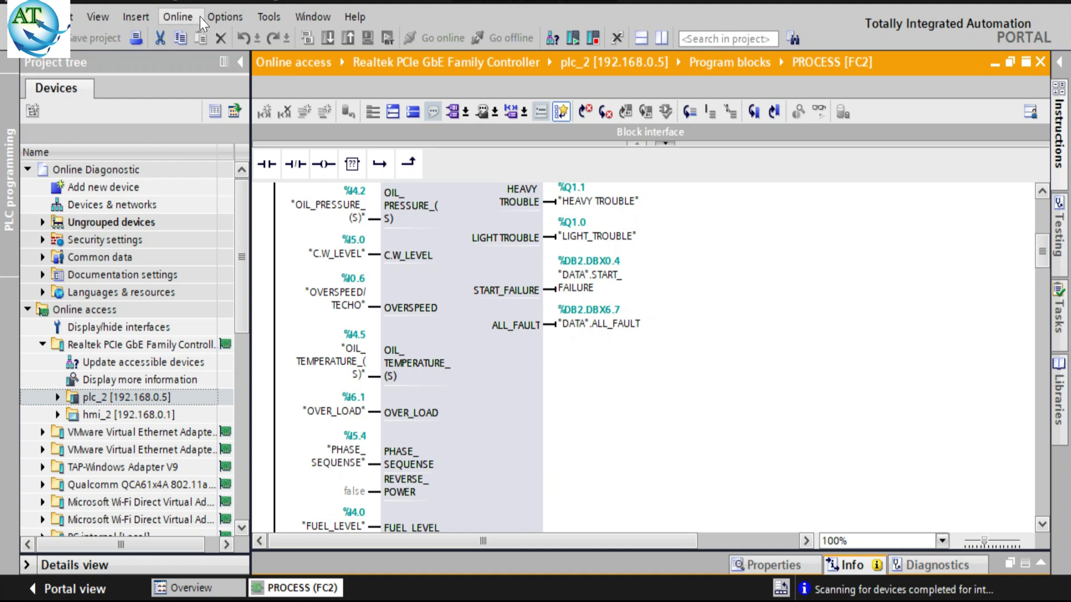
{"action": "left_click", "coordinate": [89, 397]}
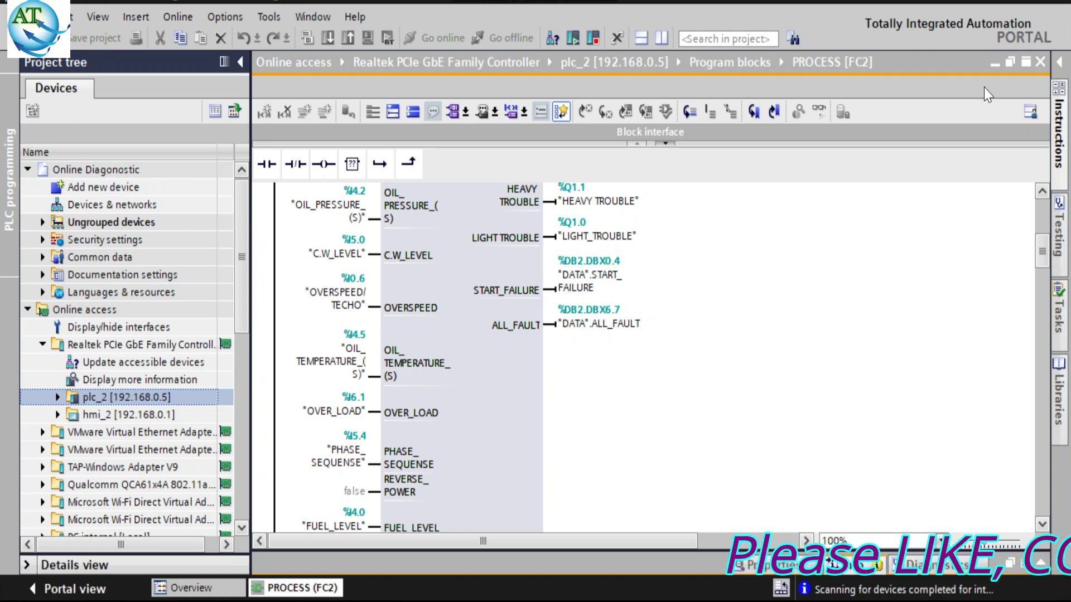
{"action": "left_click", "coordinate": [1041, 62]}
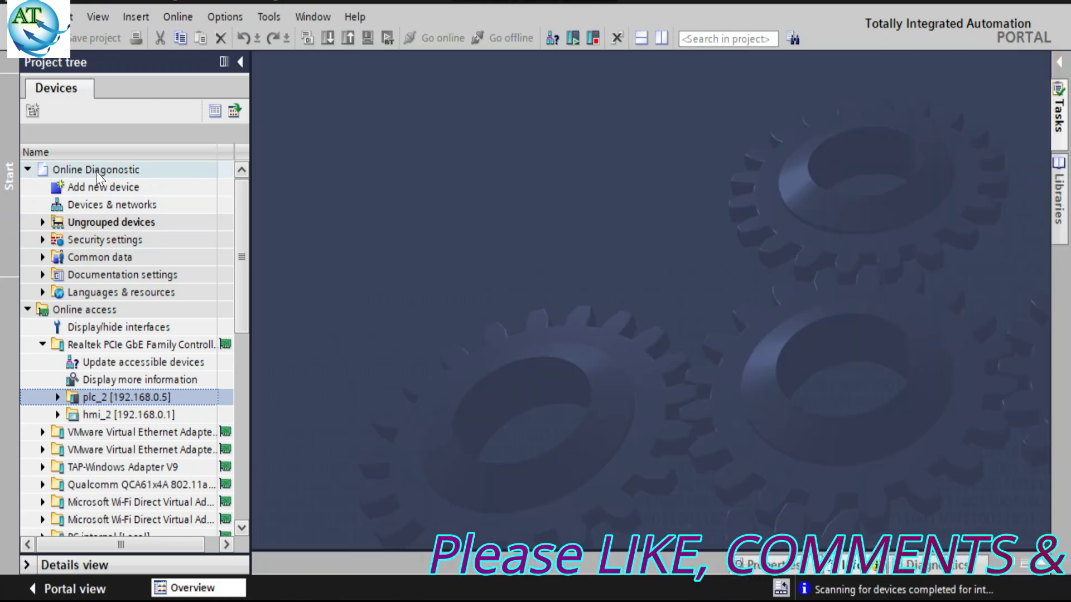
{"action": "left_click", "coordinate": [27, 170]}
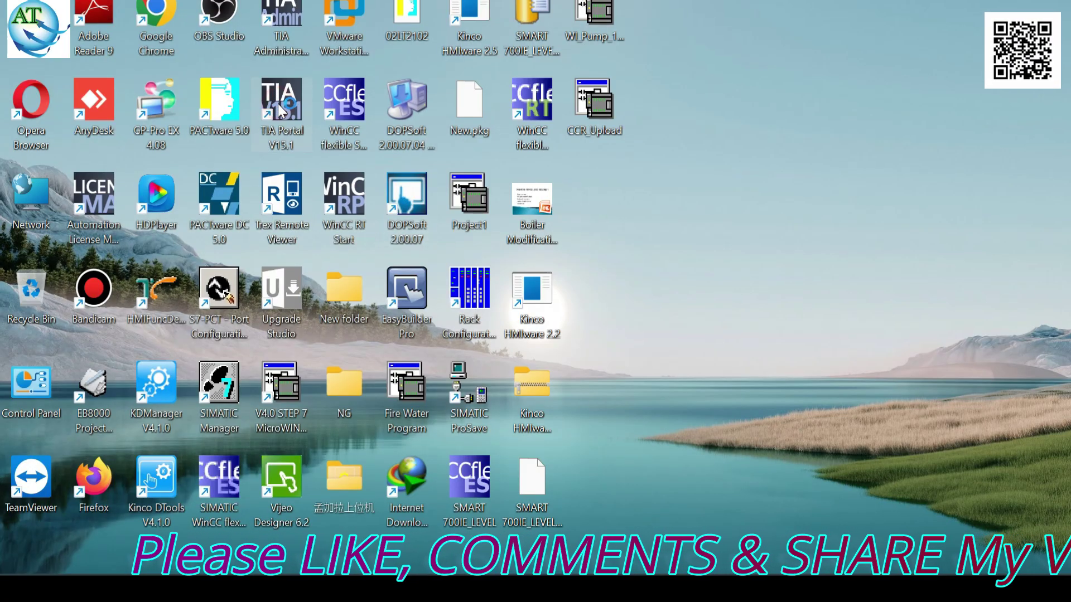
Step: Start TIA Portal V15.1 and open the recent project JFCL_PLC Upload_09.09.24 in the project view
{"action": "double_click", "coordinate": [280, 110]}
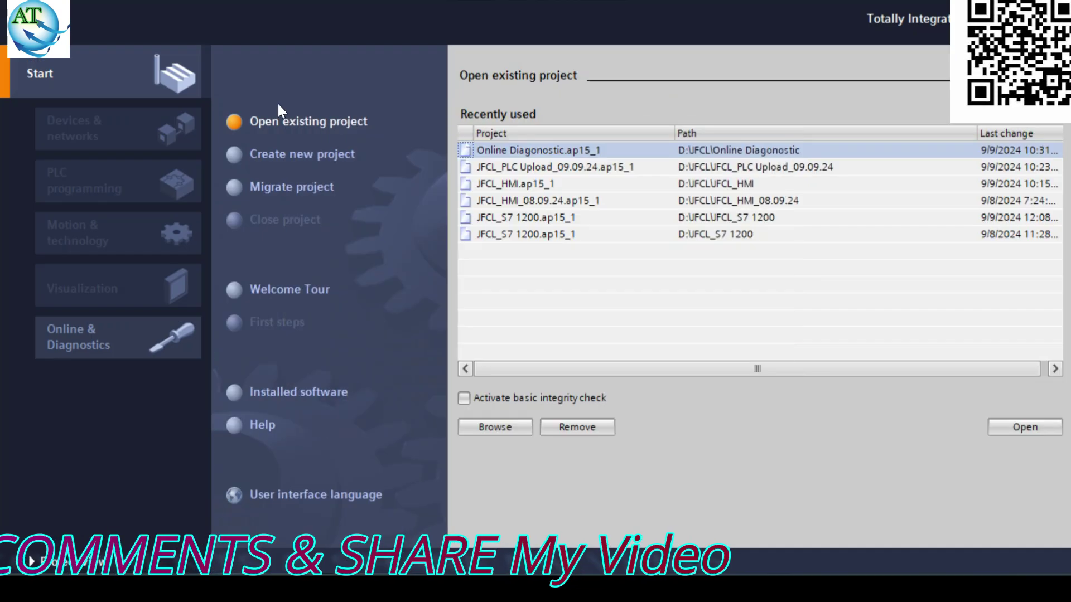
{"action": "left_click", "coordinate": [581, 166]}
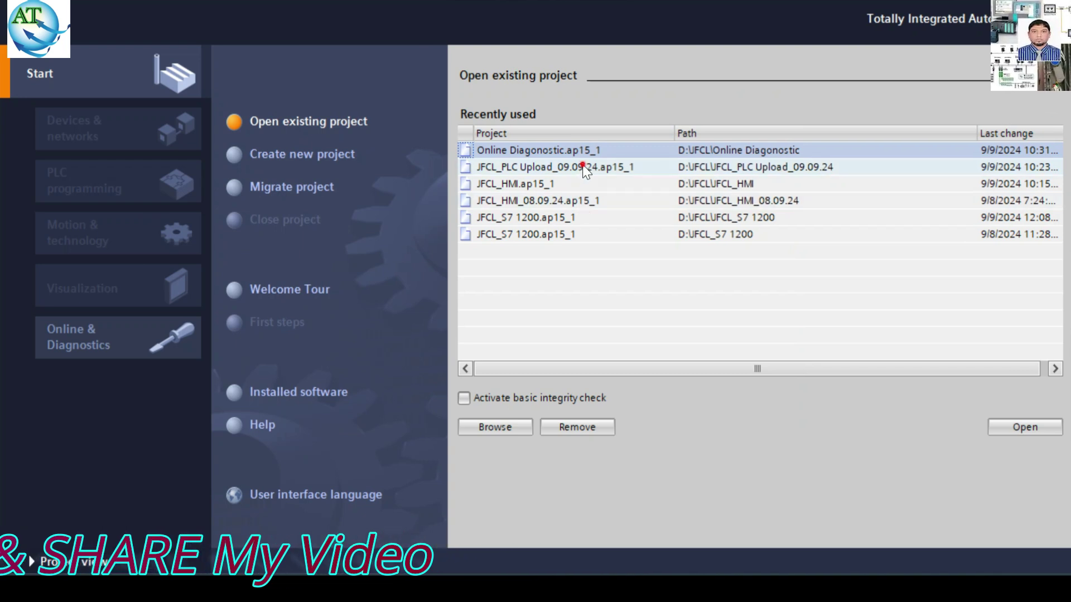
{"action": "left_click", "coordinate": [1028, 425]}
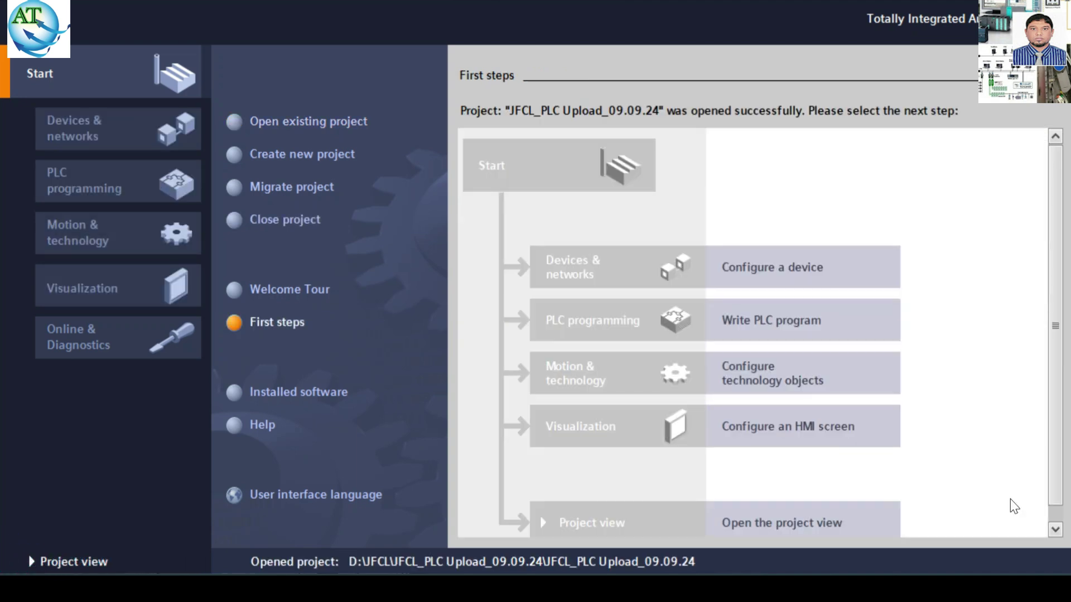
{"action": "left_click", "coordinate": [757, 525]}
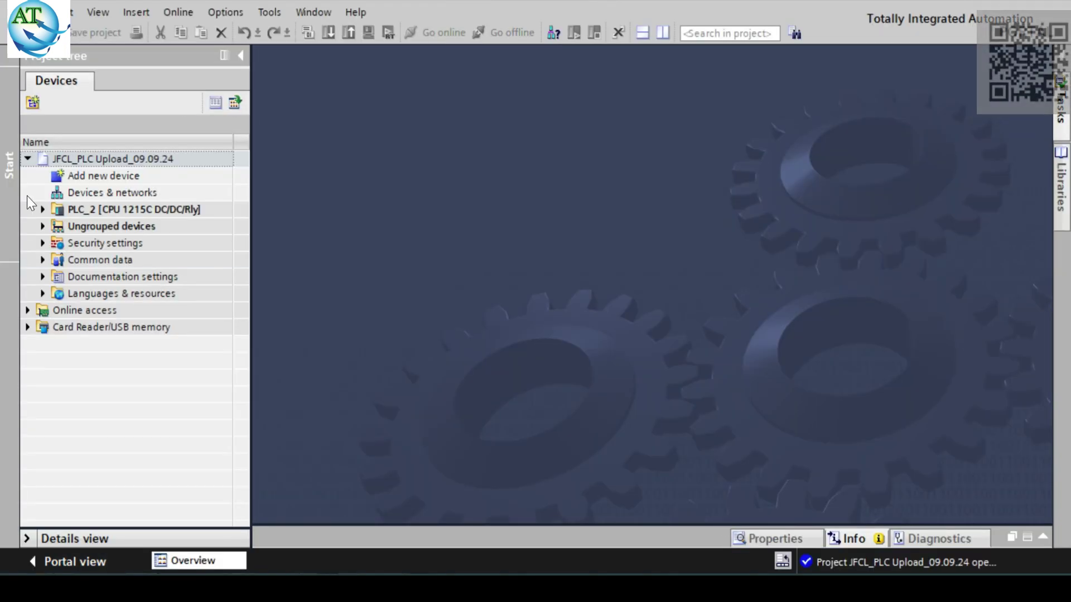
Step: Go online with PLC_2 from the JFCL_PLC Upload_09.09.24 project
{"action": "left_click", "coordinate": [88, 160]}
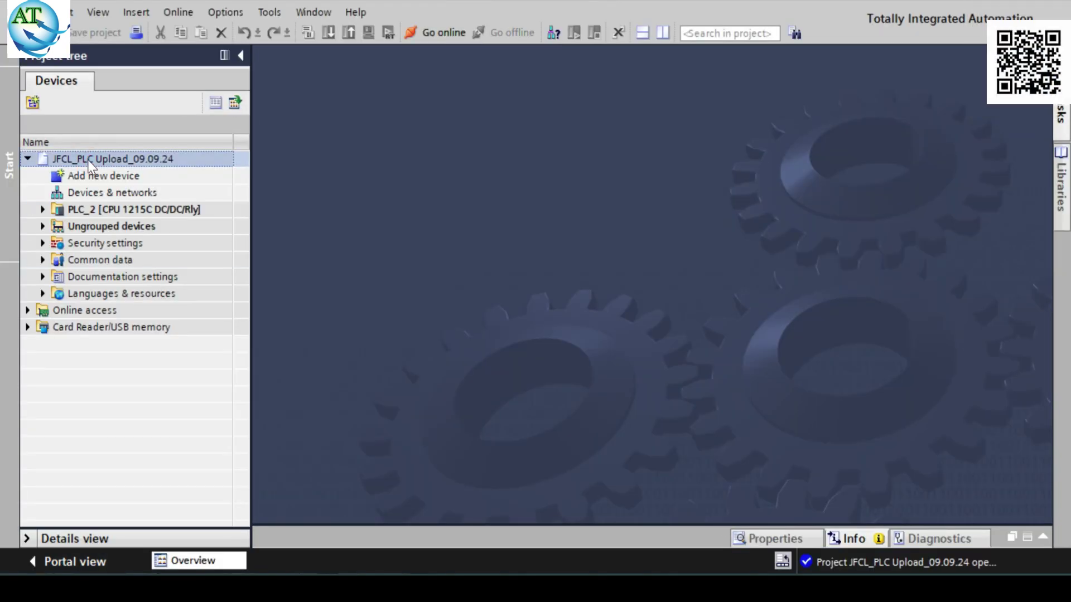
{"action": "left_click", "coordinate": [178, 12]}
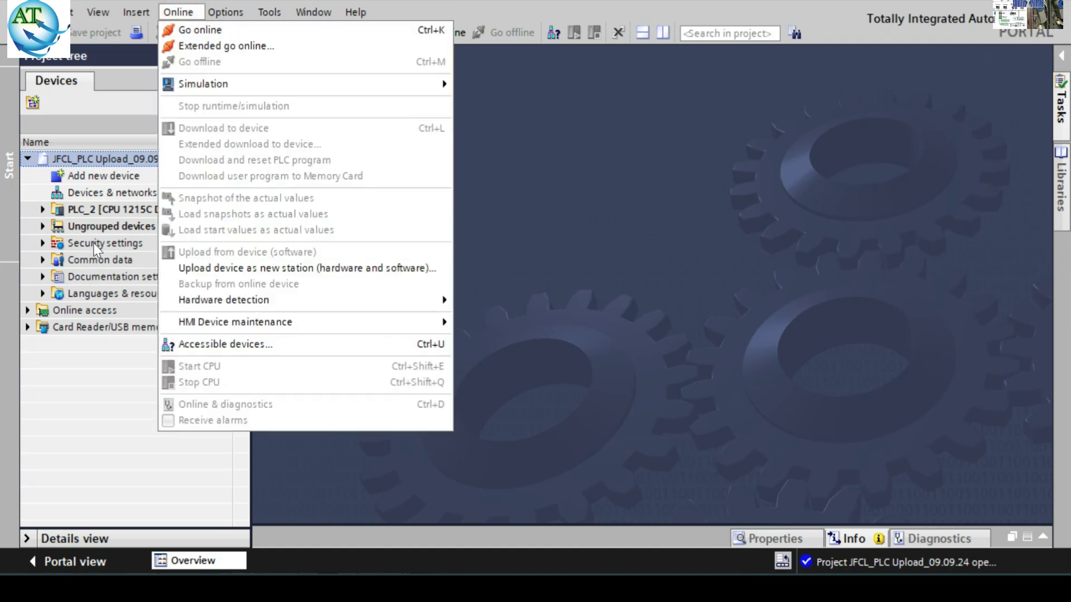
{"action": "left_click", "coordinate": [99, 159]}
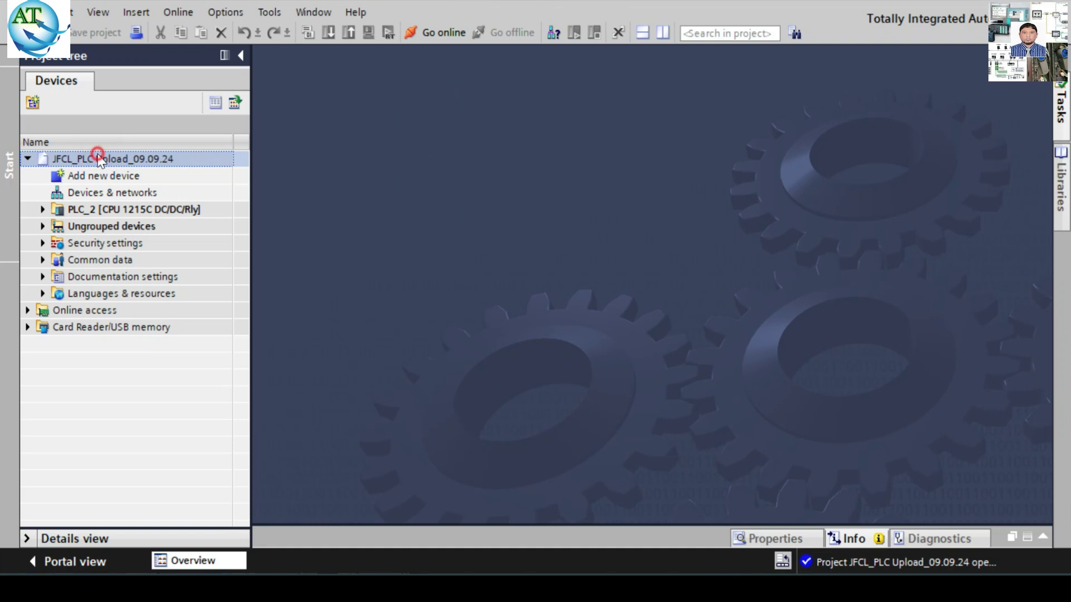
{"action": "left_click", "coordinate": [99, 157]}
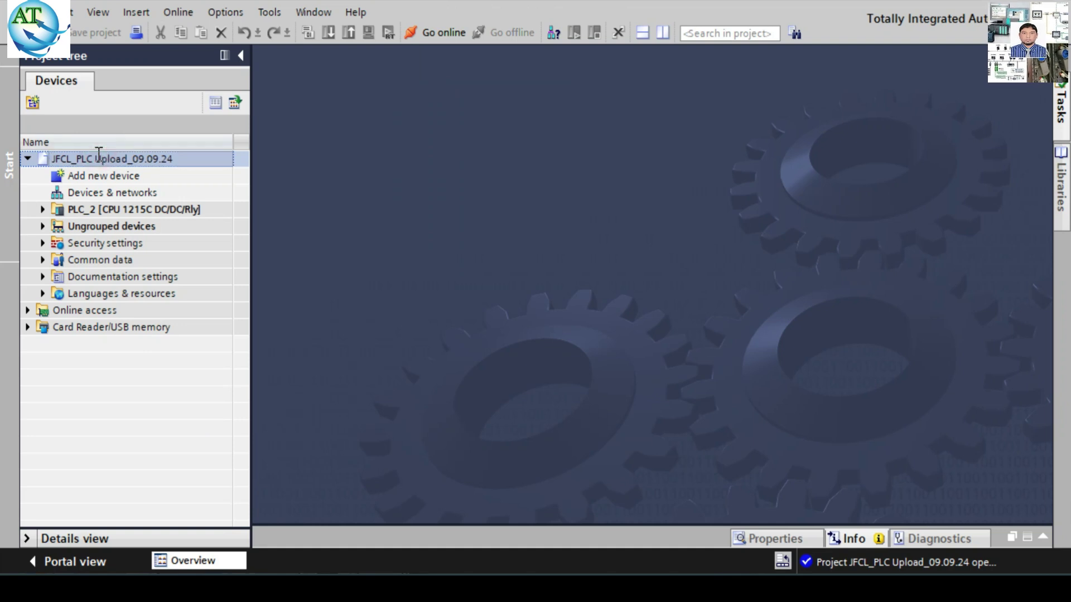
{"action": "left_click", "coordinate": [423, 35]}
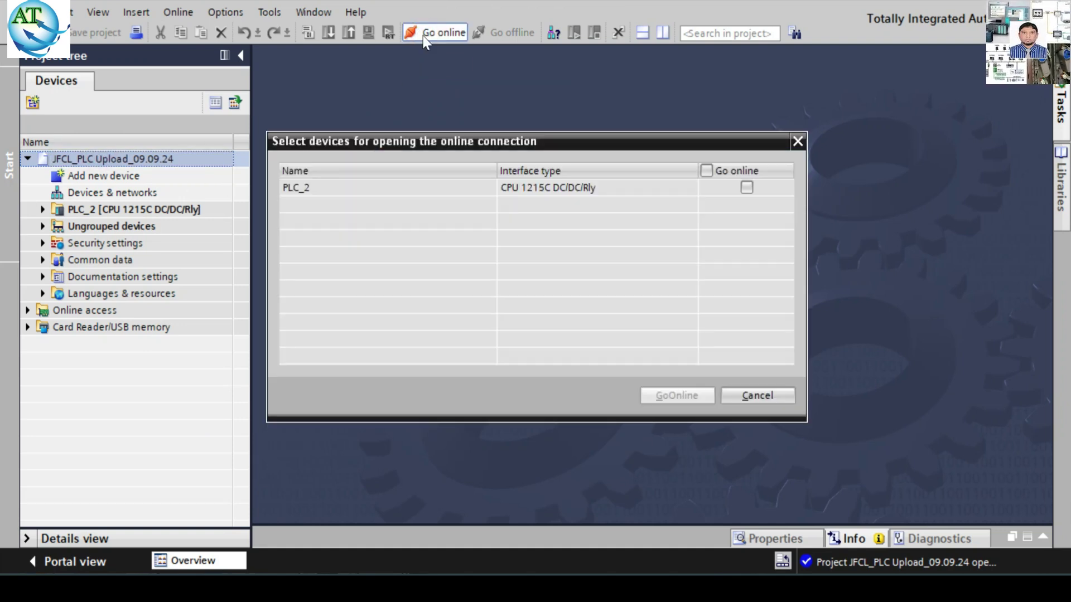
{"action": "left_click", "coordinate": [747, 187]}
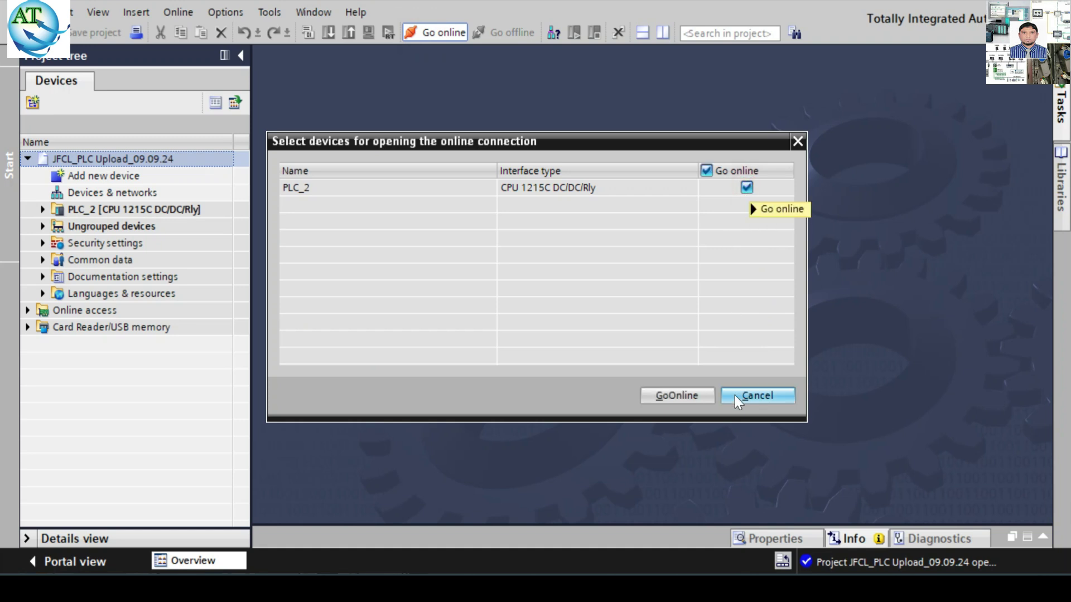
{"action": "left_click", "coordinate": [693, 394]}
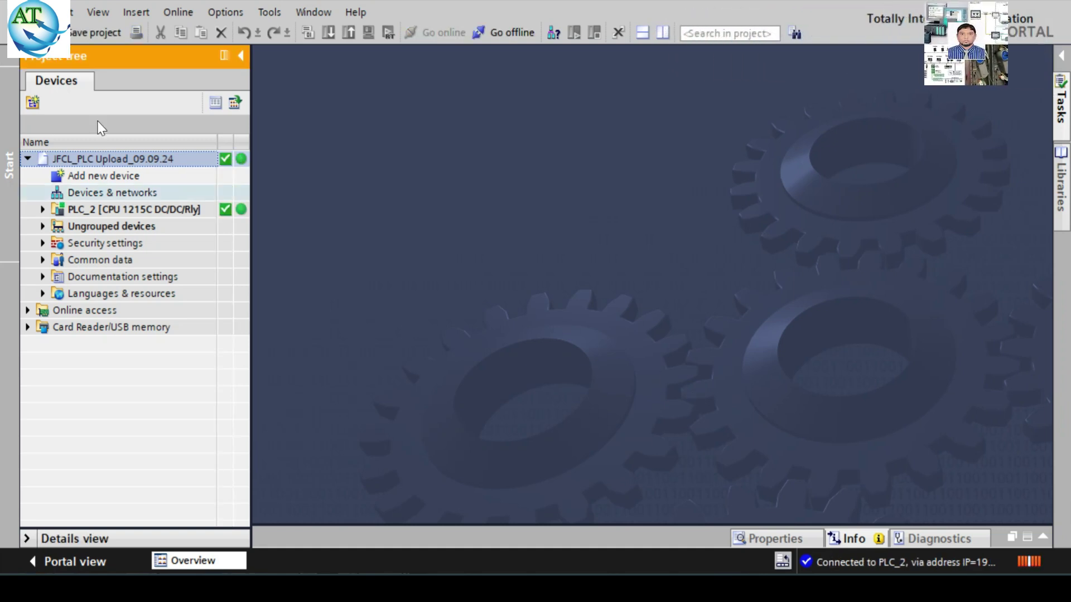
Step: Check PLC_2 in the network view and inspect the CPU and modules on Rack_0 in its device configuration
{"action": "left_click", "coordinate": [88, 191]}
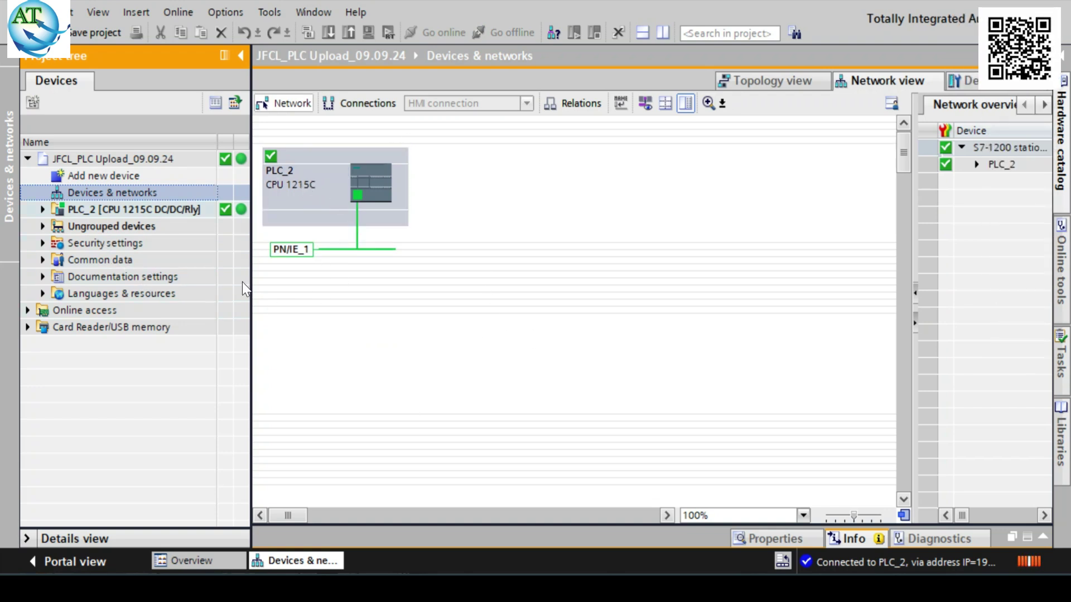
{"action": "left_click", "coordinate": [47, 206]}
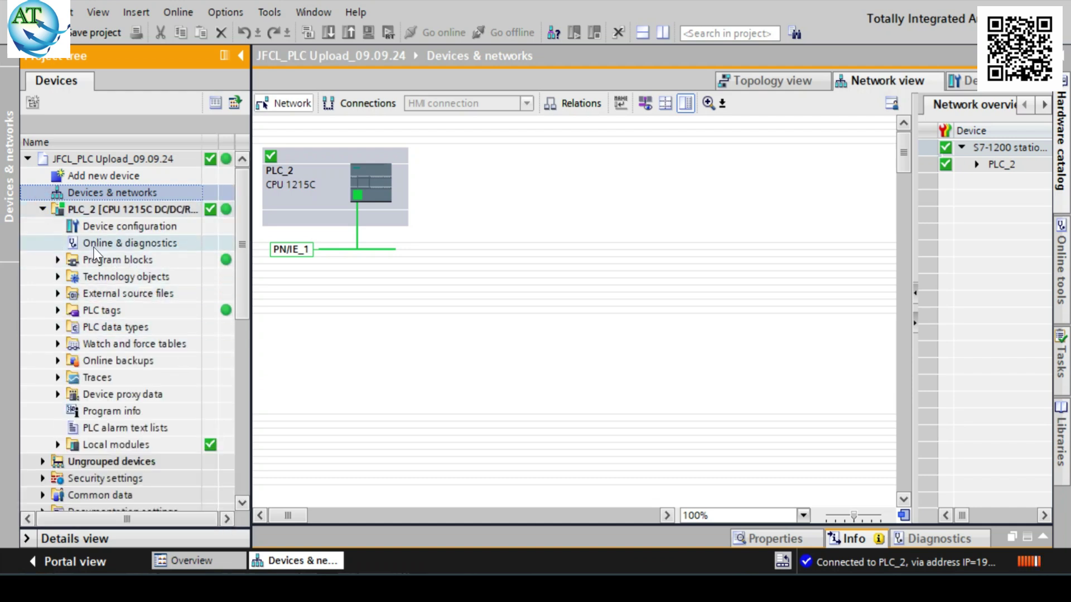
{"action": "double_click", "coordinate": [96, 228]}
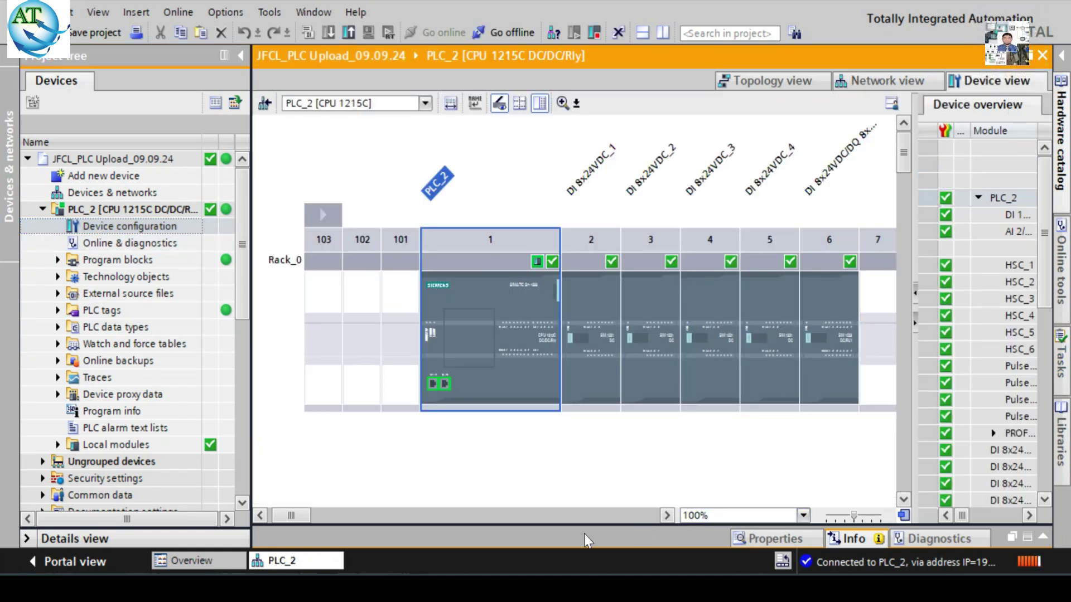
{"action": "left_click", "coordinate": [667, 515]}
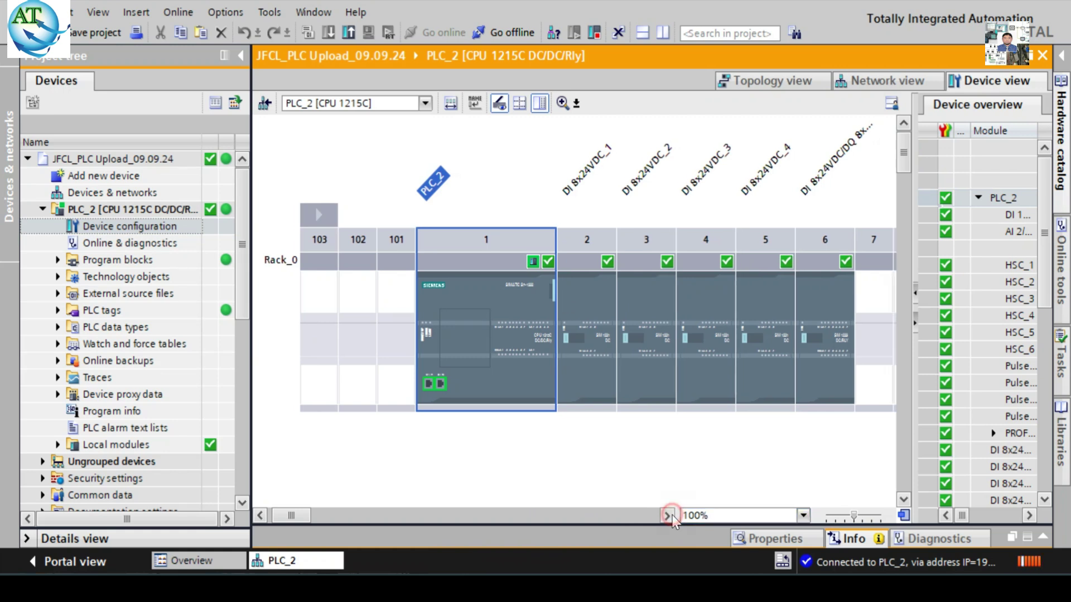
{"action": "left_click", "coordinate": [670, 516]}
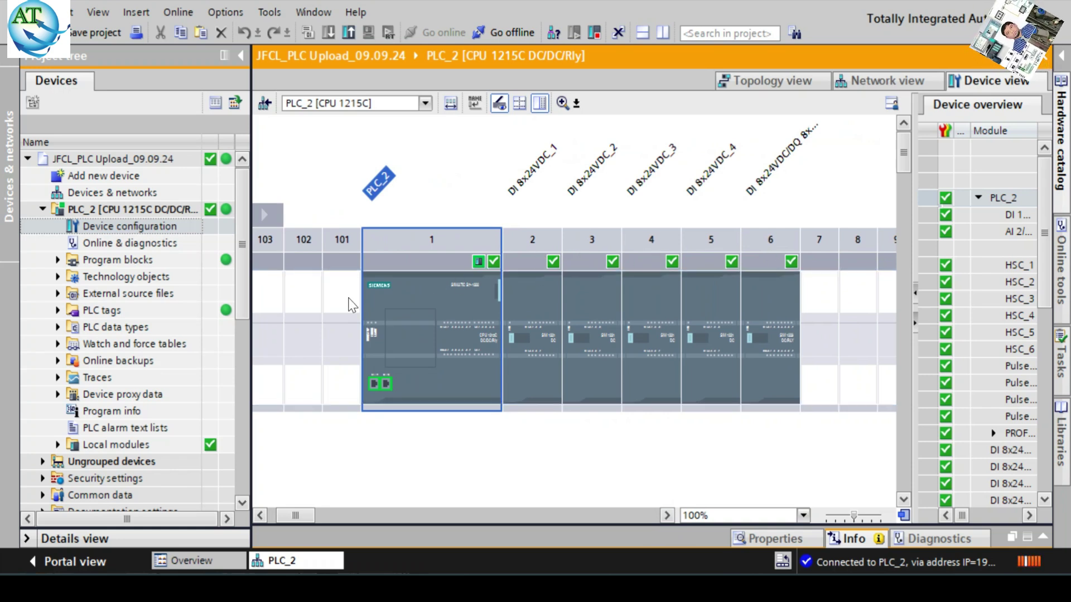
{"action": "left_click", "coordinate": [414, 319]}
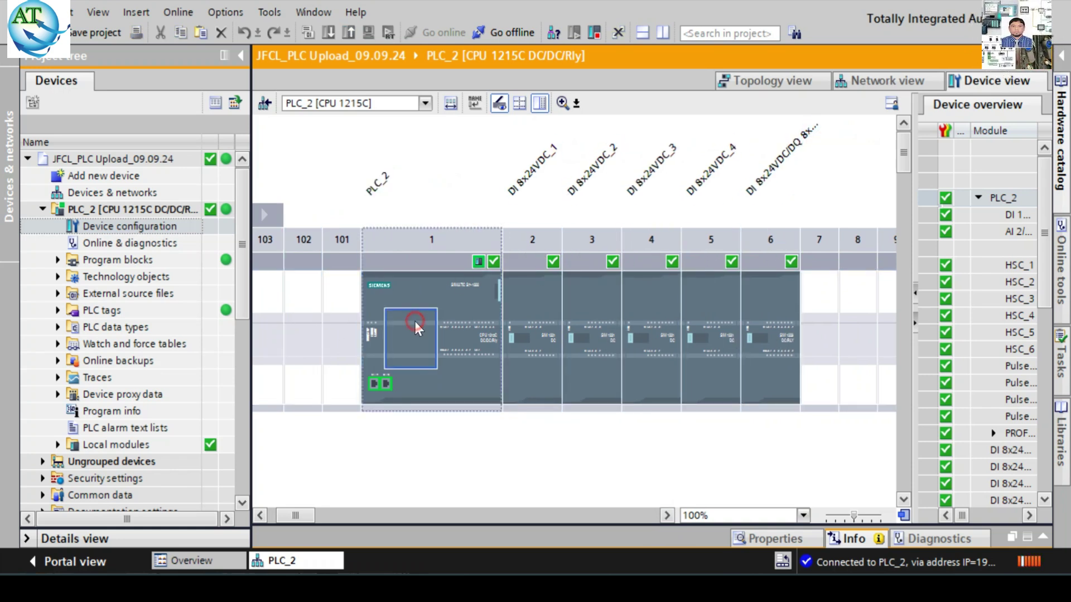
{"action": "left_click", "coordinate": [530, 305]}
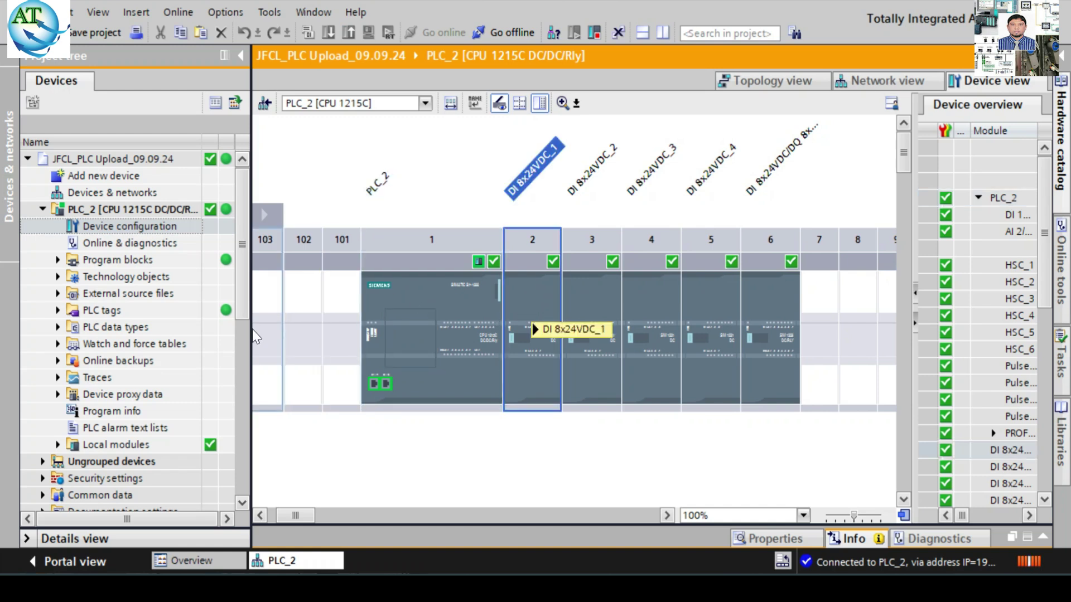
Step: Open the PROCESS [FC2] program block of PLC_2 and turn on monitoring for it
{"action": "left_click", "coordinate": [58, 260]}
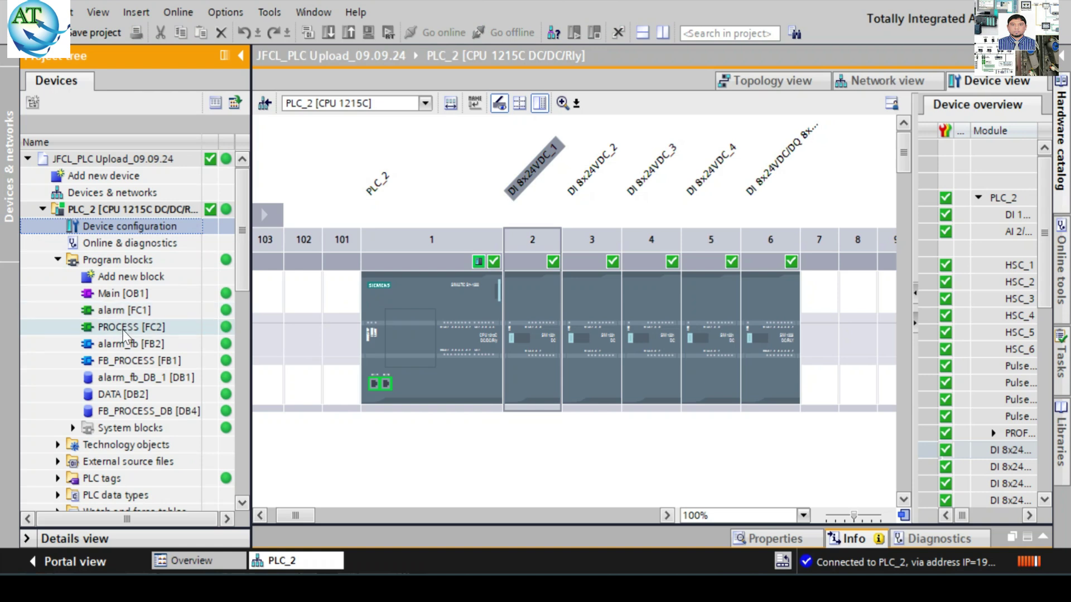
{"action": "left_click", "coordinate": [122, 329]}
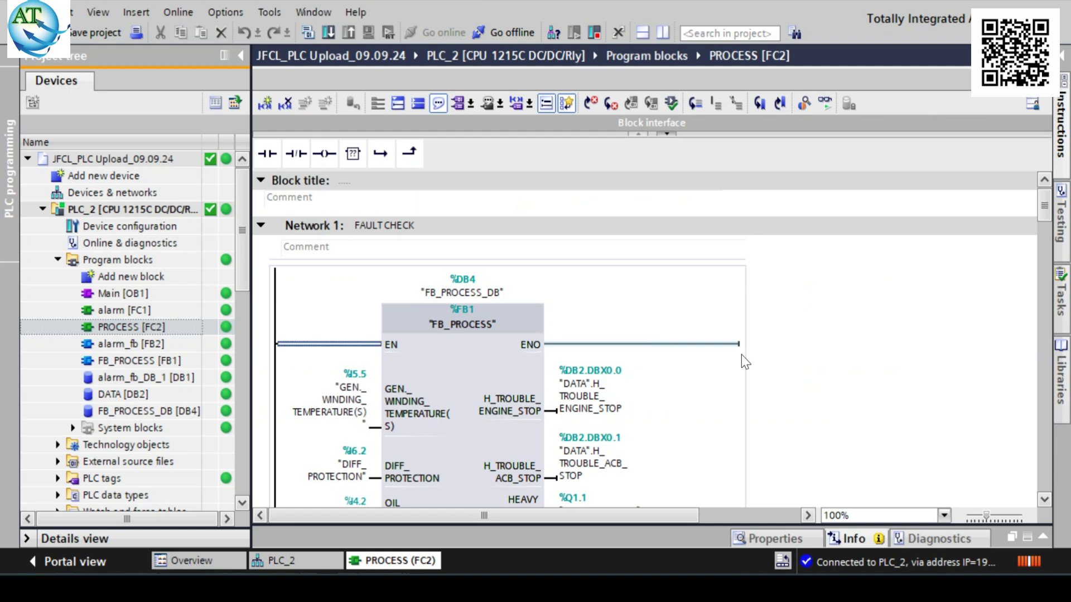
{"action": "left_click", "coordinate": [1044, 499]}
{"action": "left_click", "coordinate": [1044, 500]}
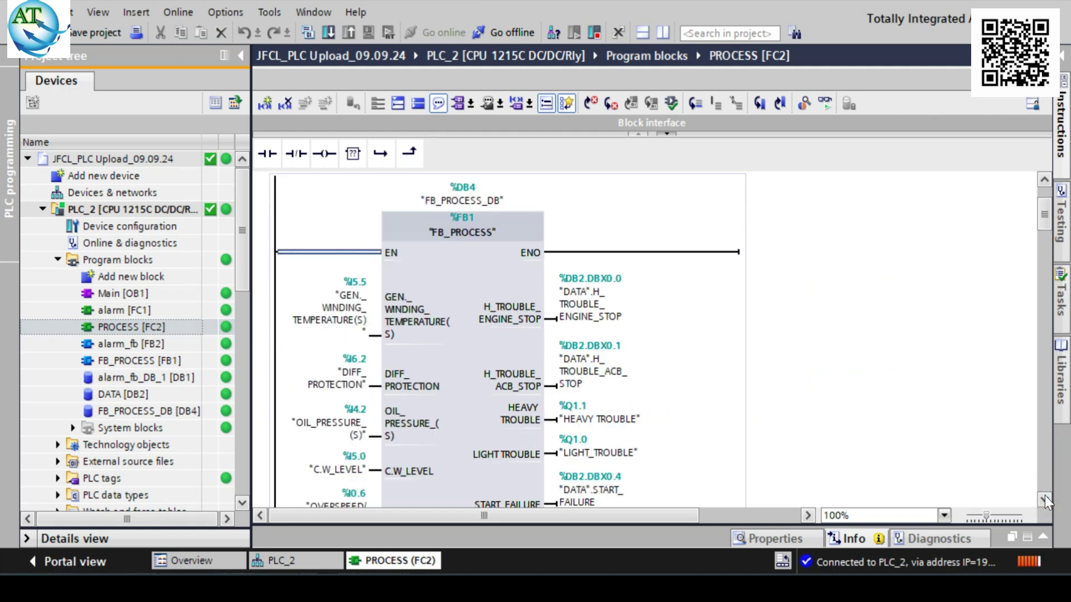
{"action": "left_click", "coordinate": [825, 104]}
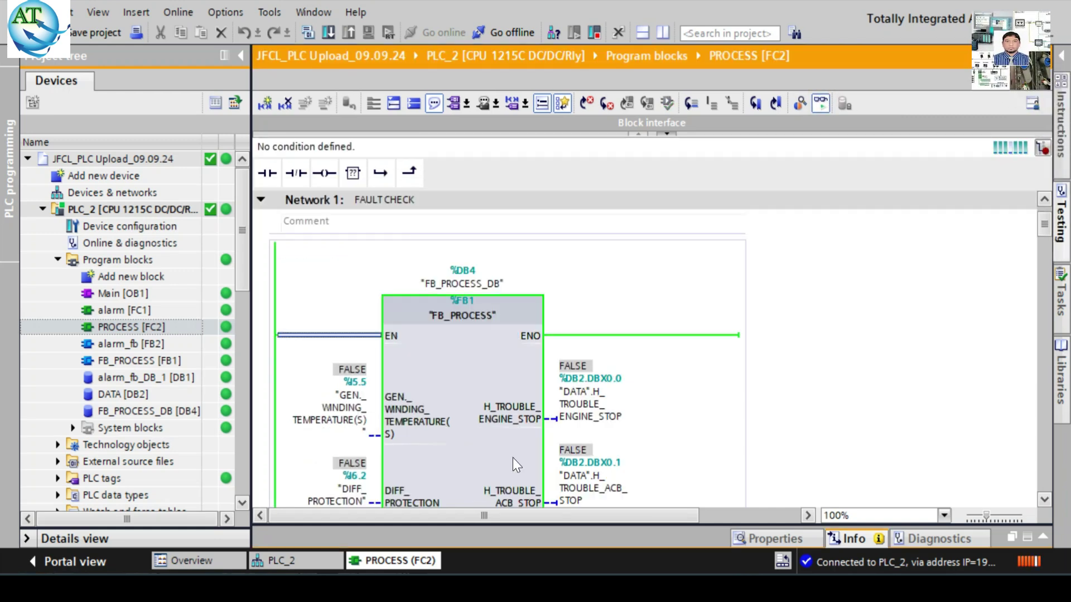
Step: Examine the live signal states in PROCESS [FC2], from the fault check in Network 1 through engine manual stop and Network 5 engine start
{"action": "left_click", "coordinate": [1045, 499]}
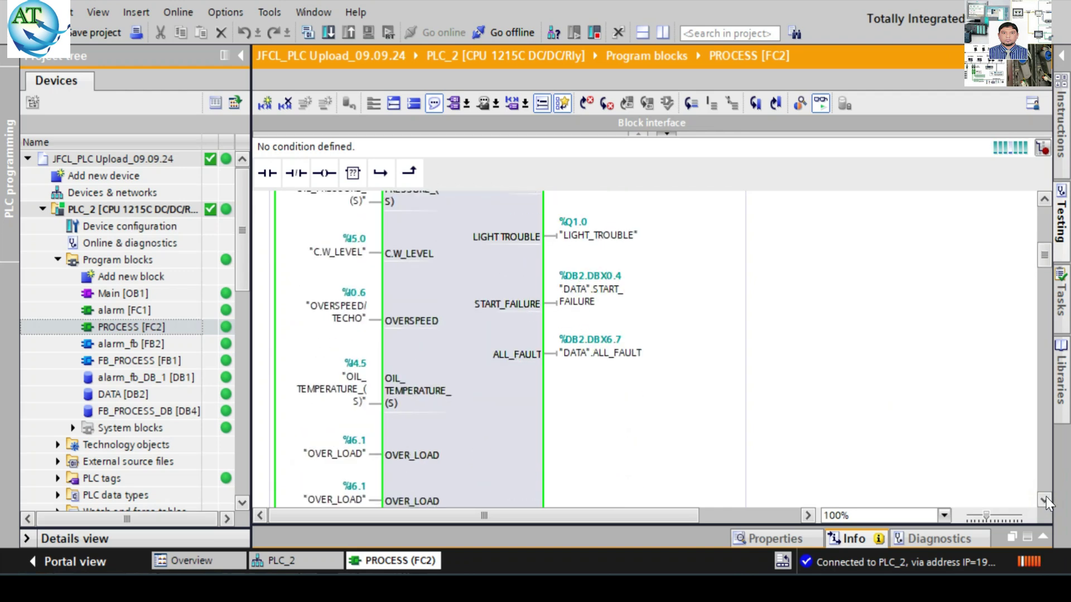
{"action": "left_click_drag", "start_coordinate": [1045, 499], "coordinate": [1045, 499]}
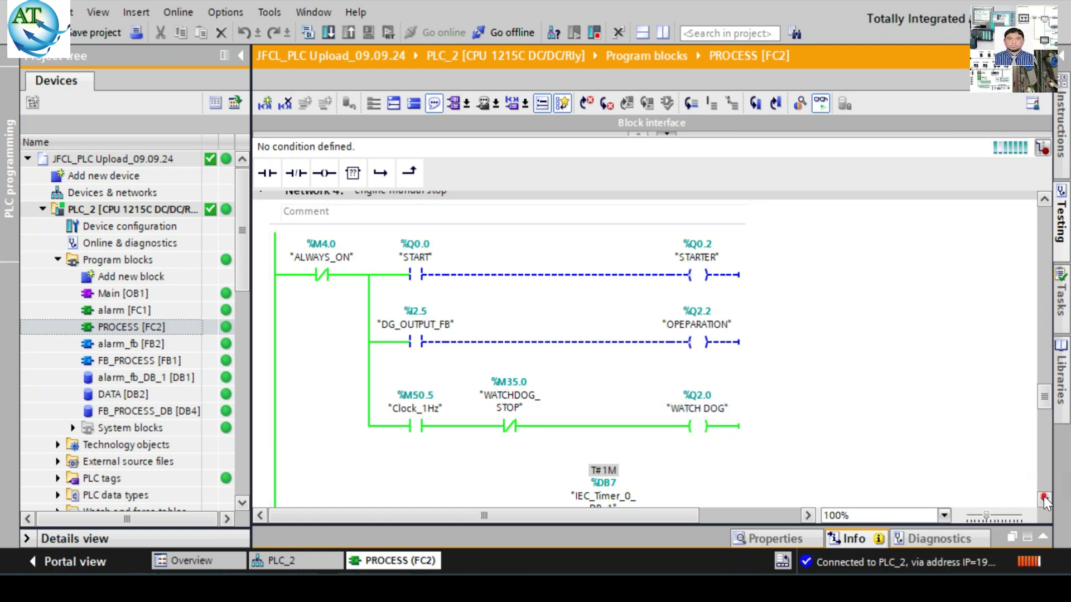
{"action": "left_click_drag", "start_coordinate": [1045, 499], "coordinate": [1043, 497]}
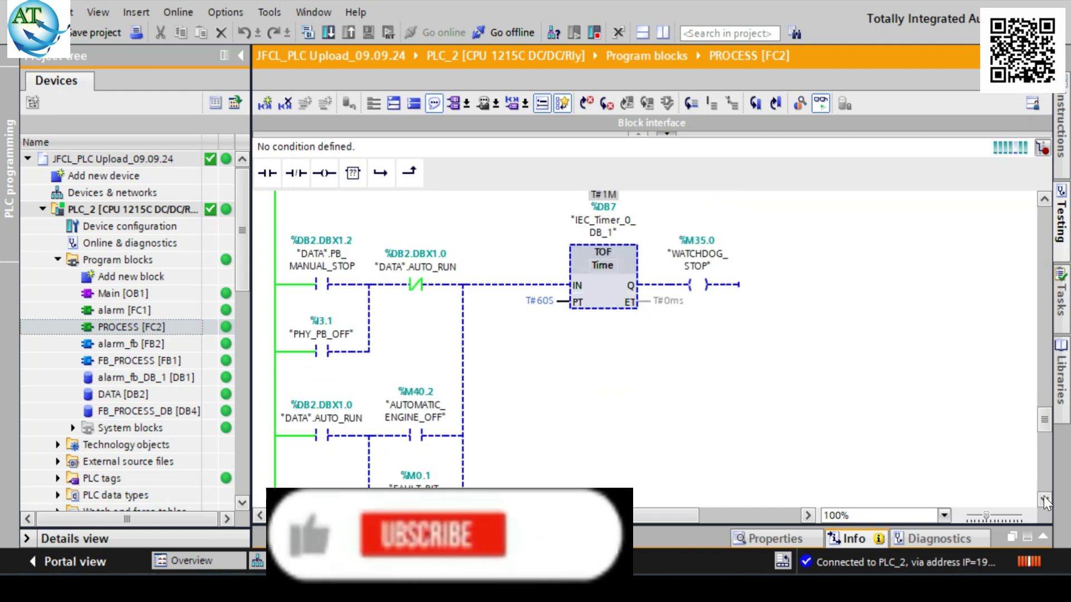
{"action": "left_click", "coordinate": [1043, 496]}
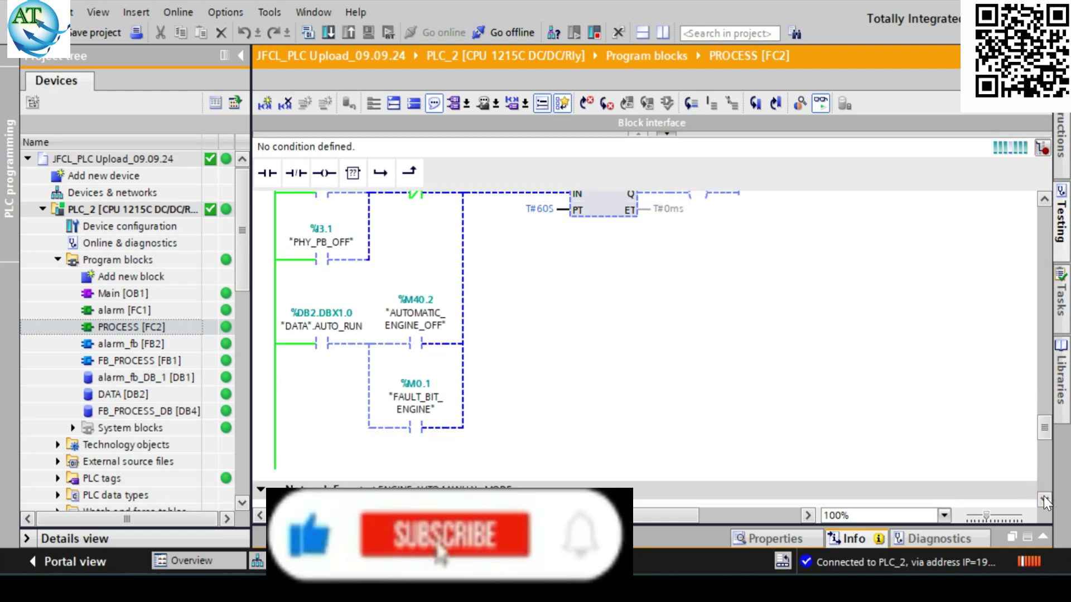
{"action": "left_click_drag", "start_coordinate": [1043, 497], "coordinate": [1043, 496]}
{"action": "left_click", "coordinate": [1042, 200]}
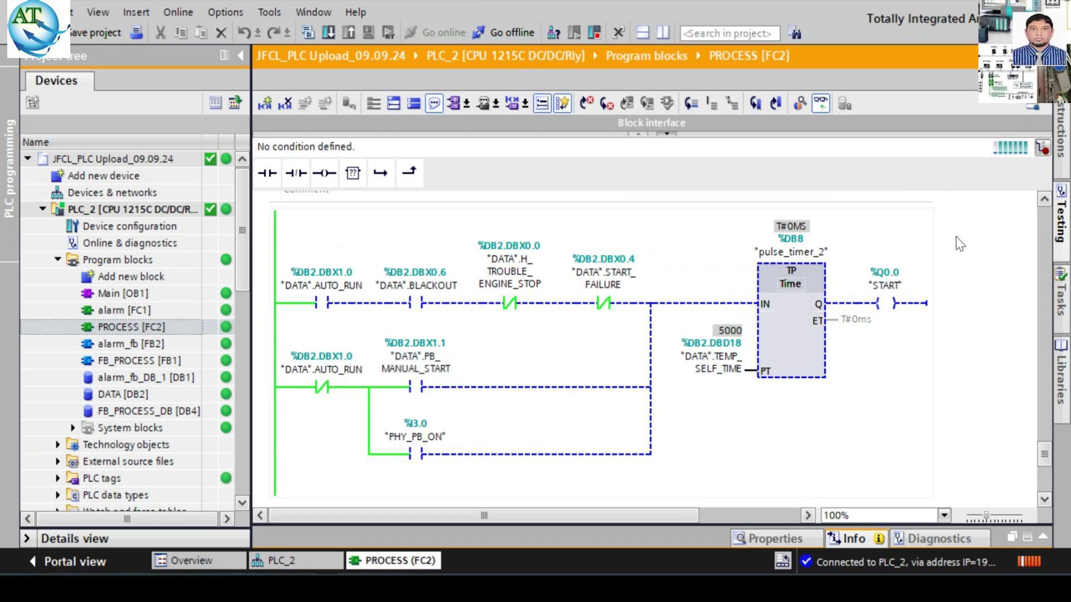
{"action": "scroll", "coordinate": [1047, 196], "scroll_direction": "up", "scroll_amount": 5}
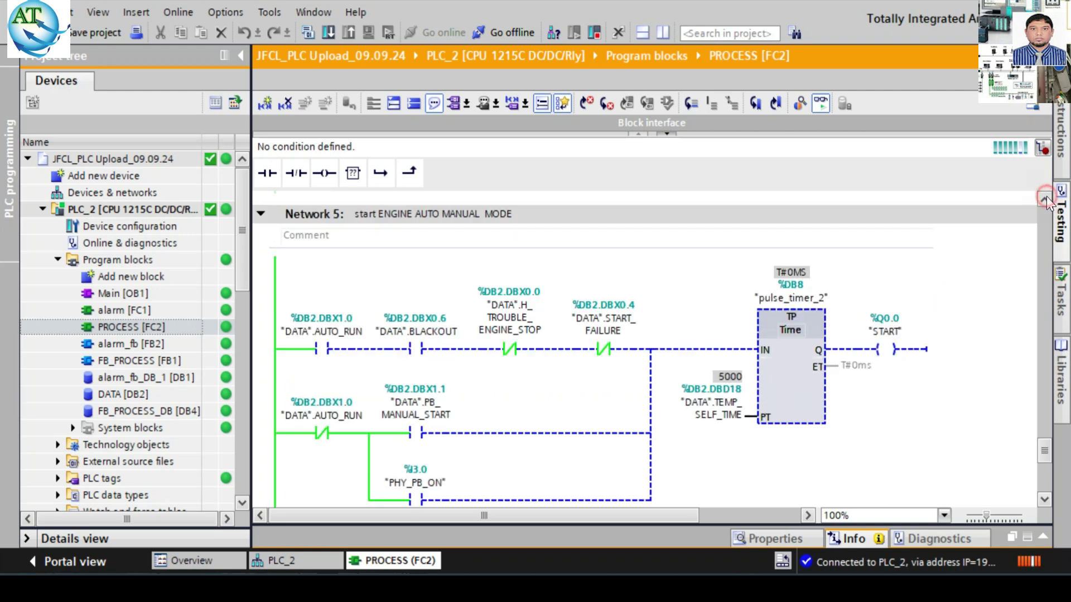
{"action": "scroll", "coordinate": [1046, 196], "scroll_direction": "up", "scroll_amount": 8}
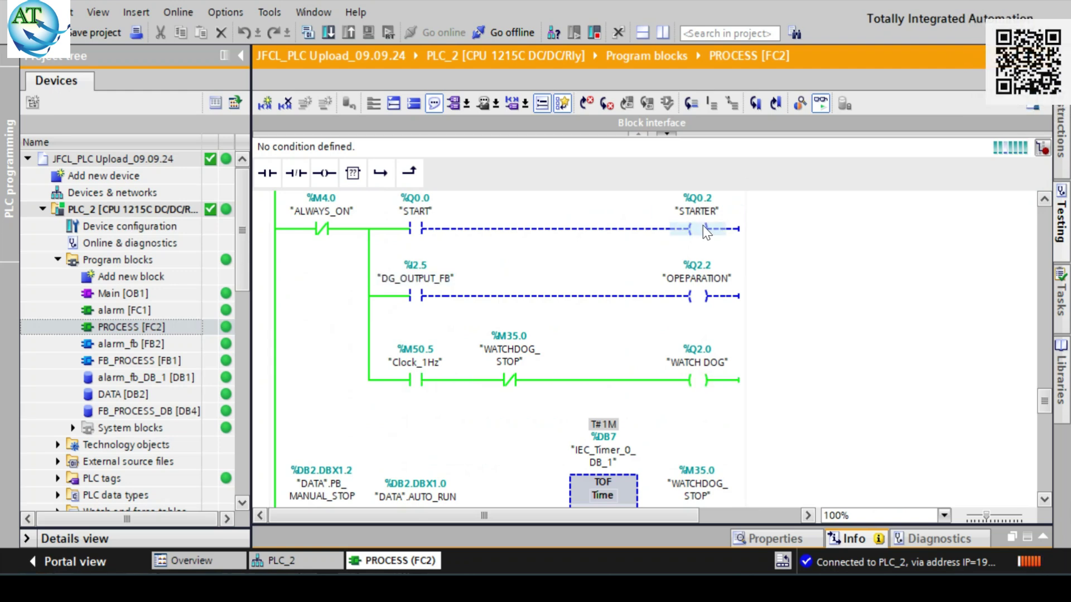
Step: Expand the collapsed networks below Network 5 in PROCESS [FC2], including Network 14 AUTO MANUAL SELECTION, to view their logic
{"action": "scroll", "coordinate": [1042, 494], "scroll_direction": "down", "scroll_amount": 10}
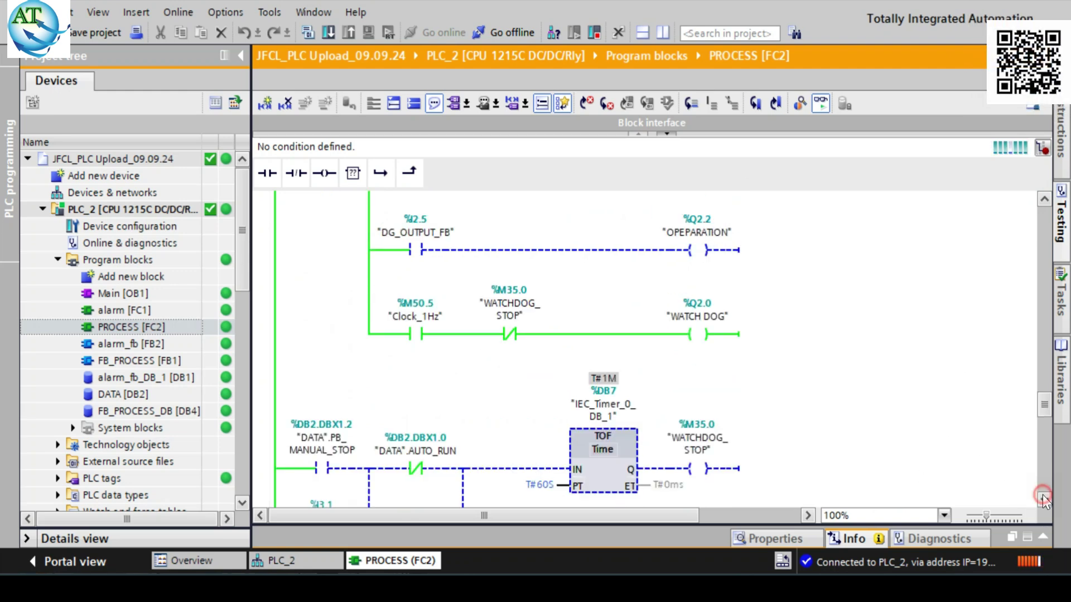
{"action": "scroll", "coordinate": [1042, 494], "scroll_direction": "down", "scroll_amount": 8}
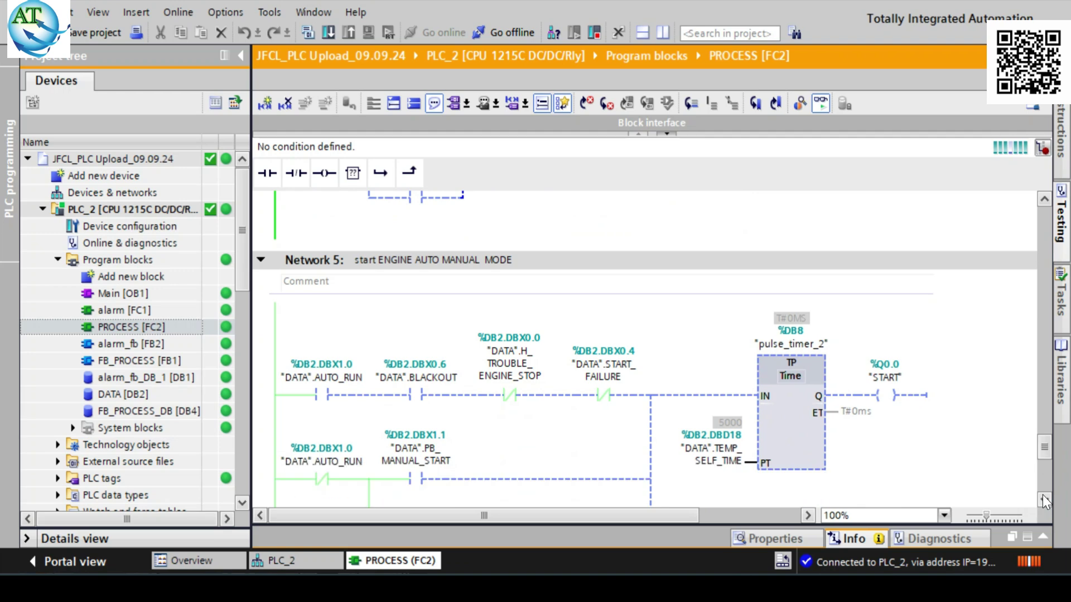
{"action": "scroll", "coordinate": [1042, 494], "scroll_direction": "down", "scroll_amount": 3}
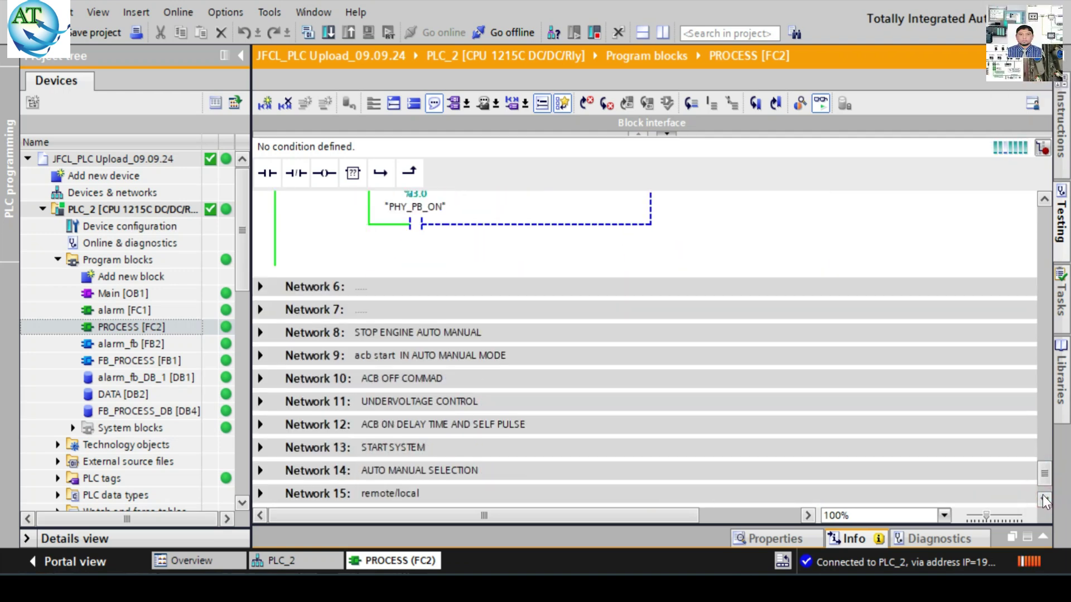
{"action": "left_click", "coordinate": [260, 286]}
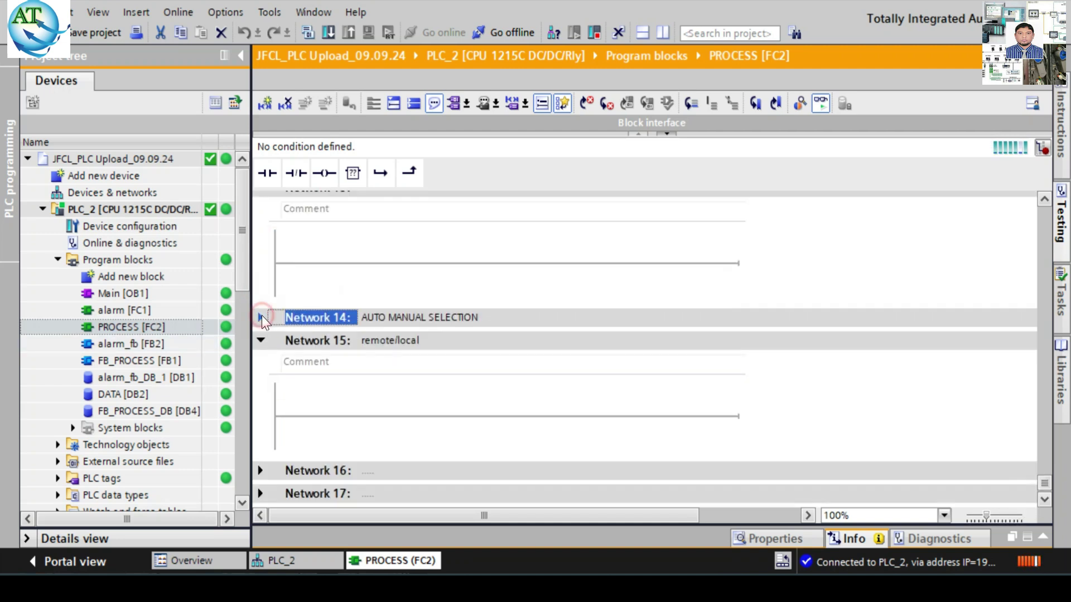
{"action": "left_click", "coordinate": [261, 318]}
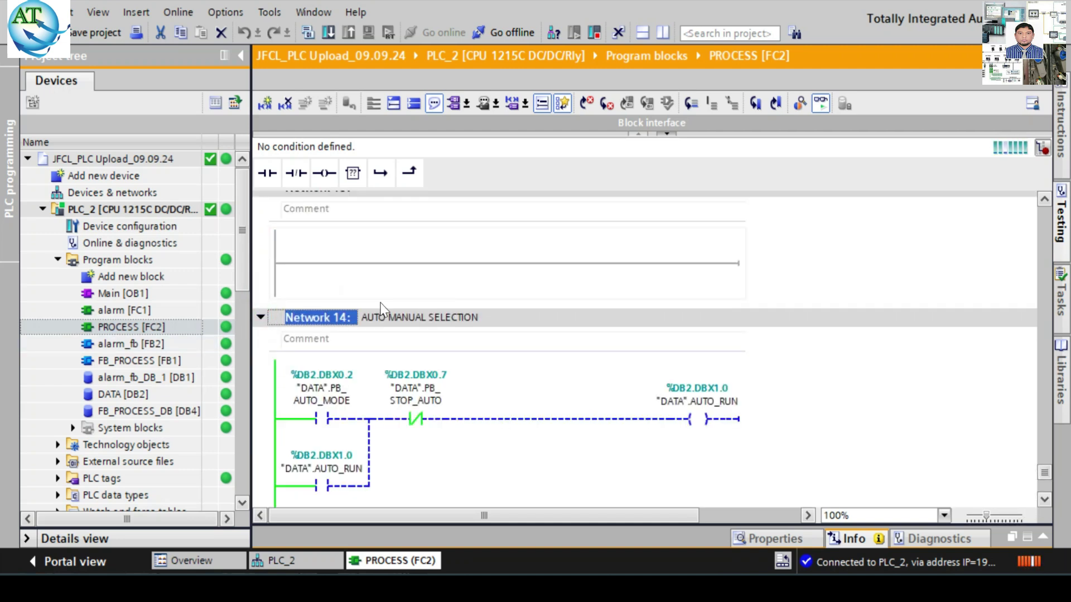
Step: Open the FB_PROCESS [FB1] program block of PLC_2 and turn on monitoring for it
{"action": "left_click", "coordinate": [118, 363]}
{"action": "double_click", "coordinate": [117, 362]}
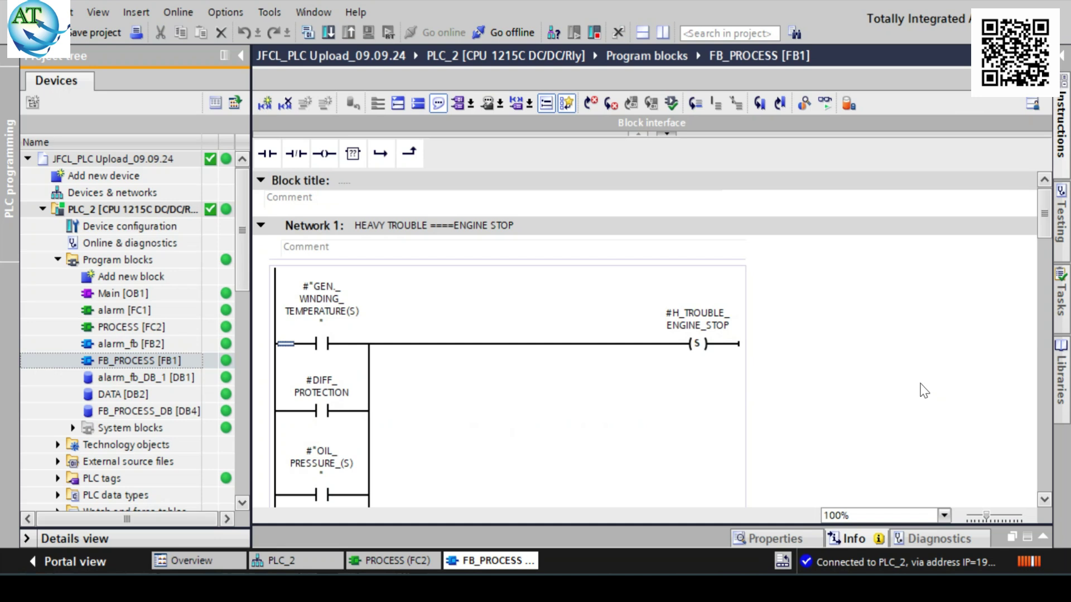
{"action": "left_click", "coordinate": [830, 107]}
Step: Examine the live contact states of the heavy trouble engine stop logic in Network 1 of FB_PROCESS [FB1]
{"action": "left_click", "coordinate": [1044, 500]}
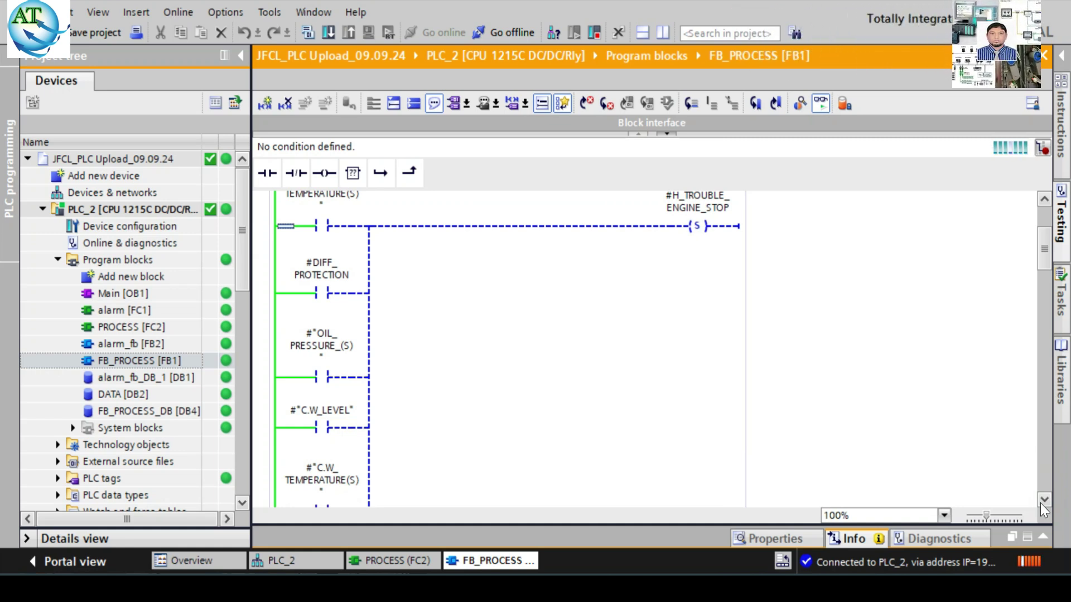
{"action": "left_click", "coordinate": [1040, 502]}
{"action": "scroll", "coordinate": [1041, 504], "scroll_direction": "down", "scroll_amount": 6}
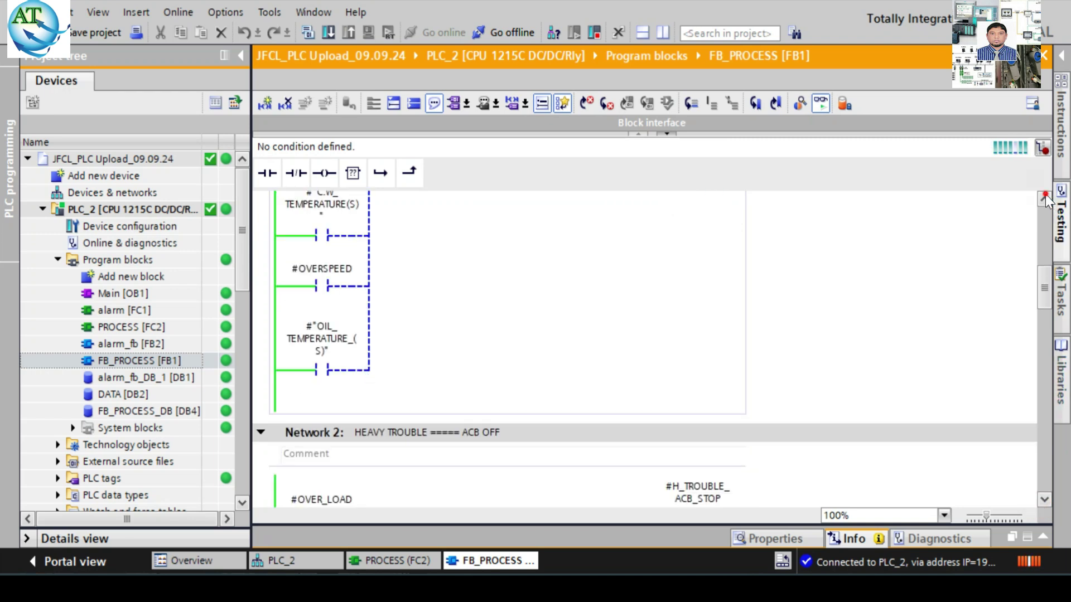
{"action": "scroll", "coordinate": [1046, 201], "scroll_direction": "up", "scroll_amount": 9}
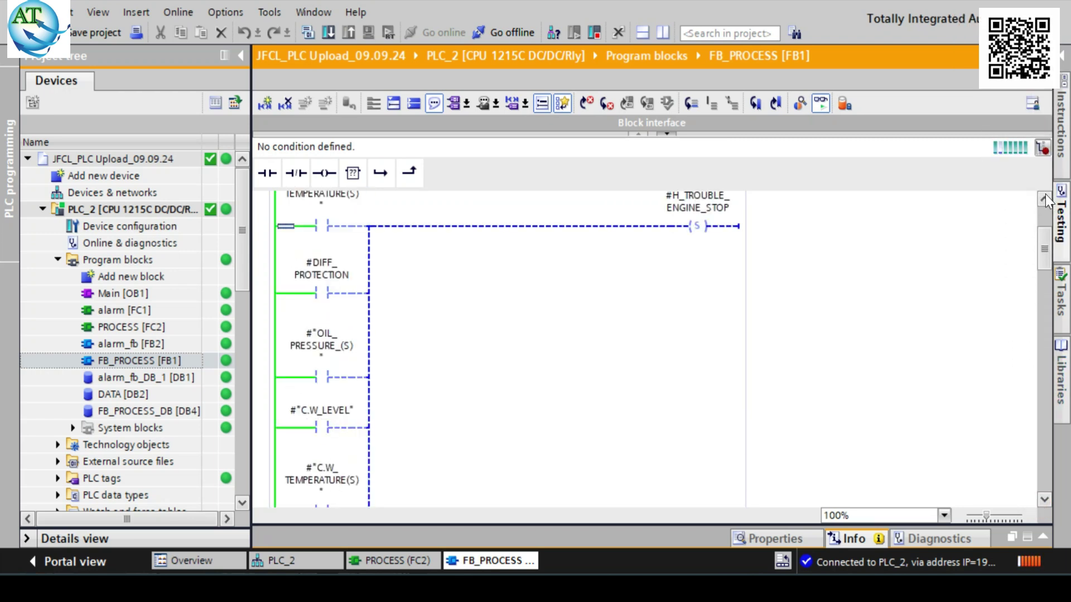
{"action": "left_click", "coordinate": [1045, 200]}
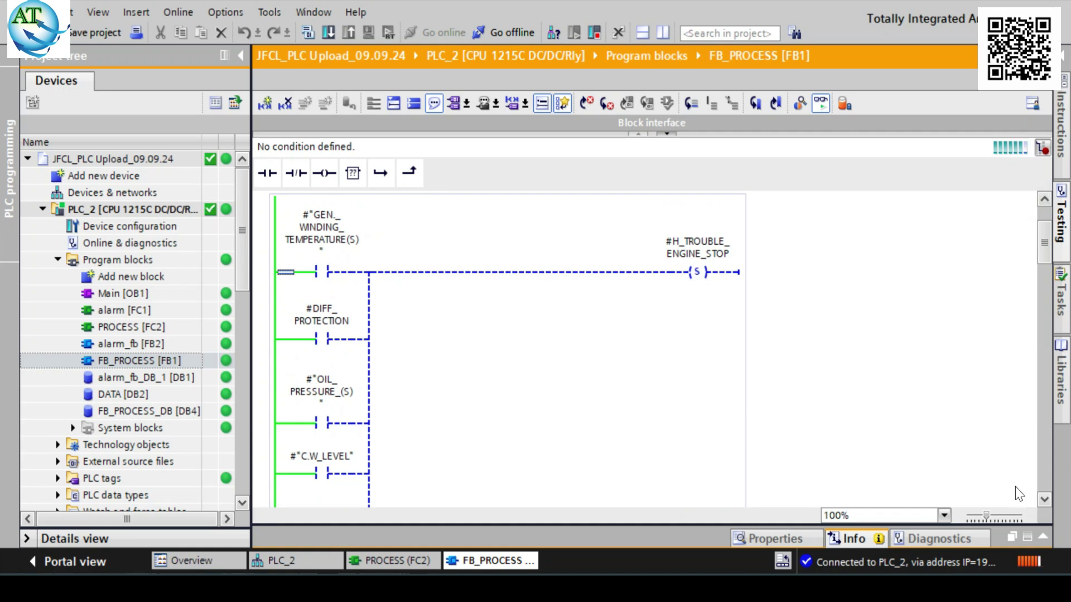
{"action": "left_click", "coordinate": [1044, 500]}
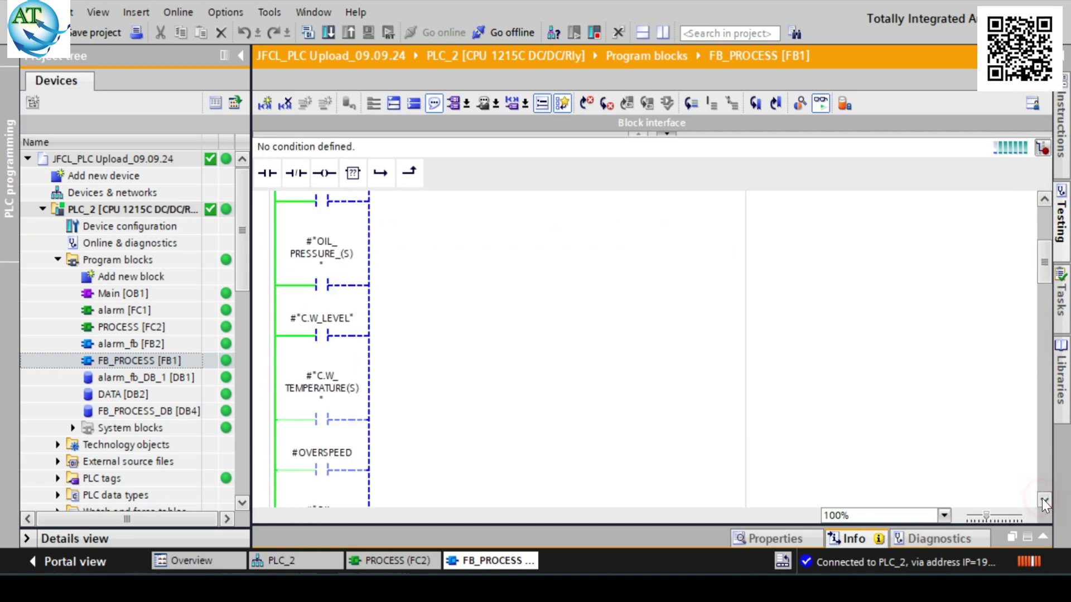
Step: Open the data blocks alarm_fb_DB_1 [DB1] and FB_PROCESS_DB [DB4], and turn on monitoring for FB_PROCESS_DB
{"action": "double_click", "coordinate": [131, 378]}
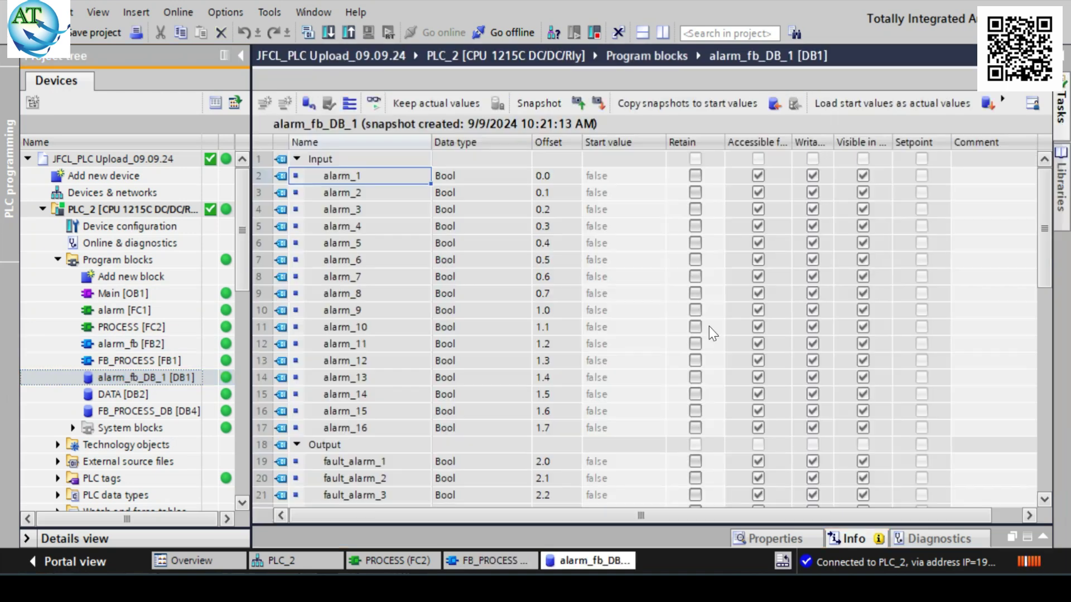
{"action": "left_click", "coordinate": [242, 503]}
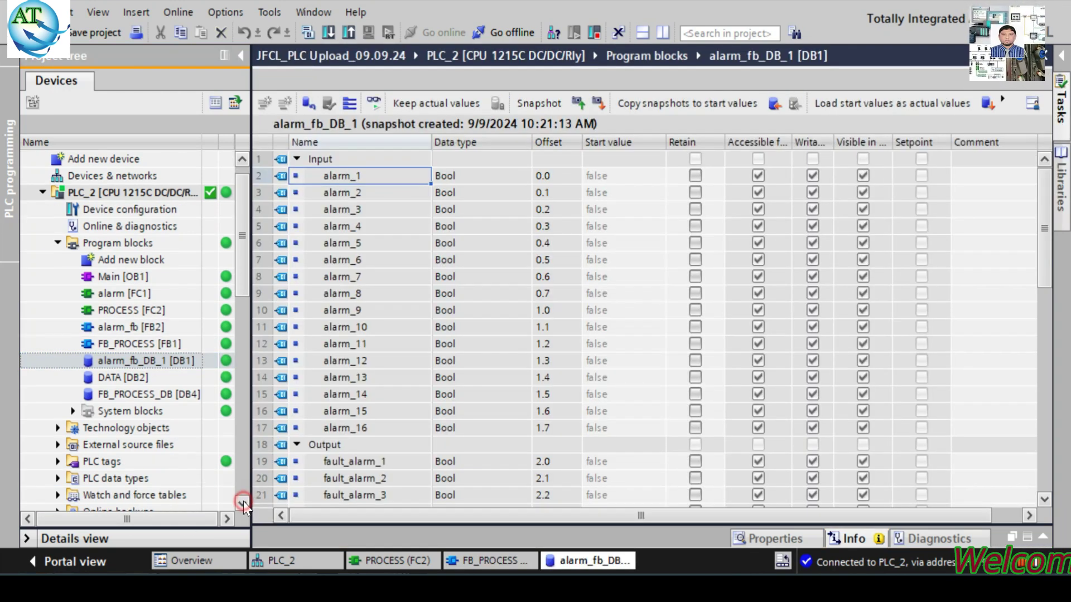
{"action": "left_click", "coordinate": [241, 503]}
{"action": "left_click", "coordinate": [122, 379]}
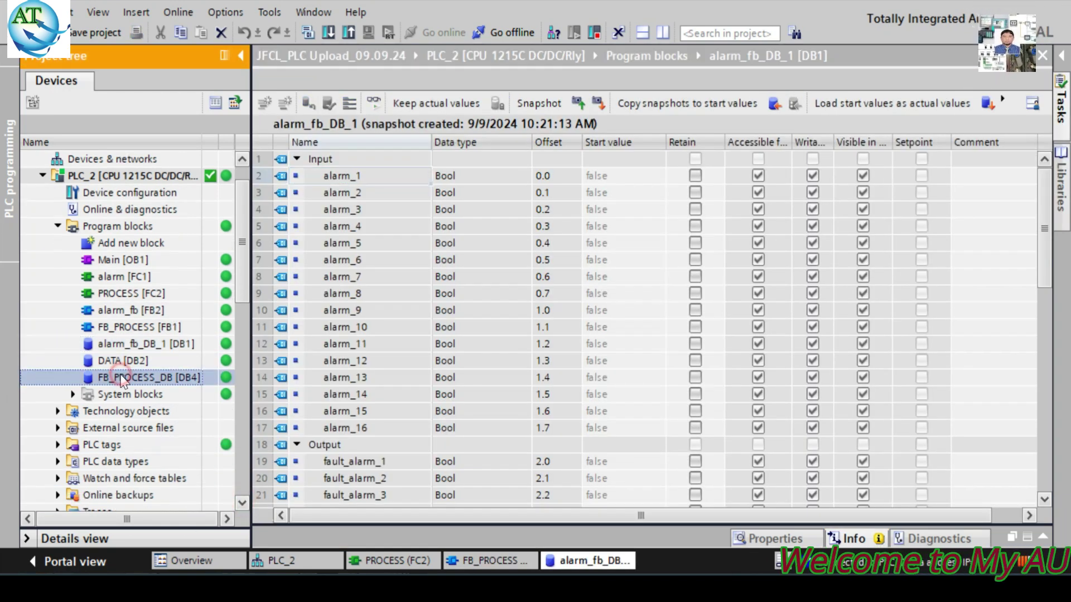
{"action": "double_click", "coordinate": [123, 379]}
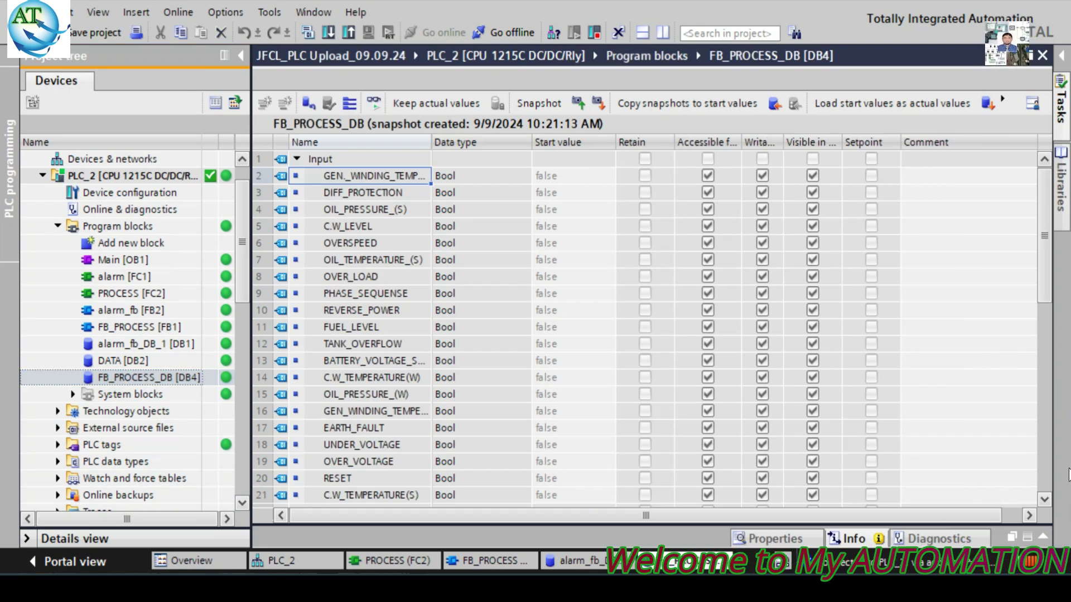
{"action": "left_click", "coordinate": [1042, 500]}
{"action": "left_click", "coordinate": [1042, 500]}
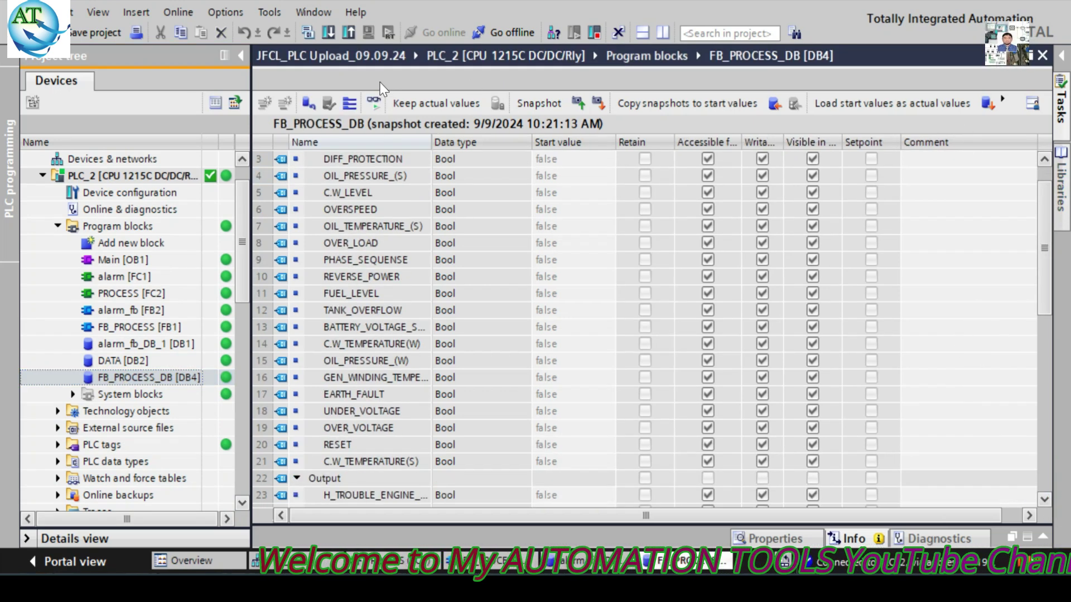
{"action": "left_click", "coordinate": [374, 103]}
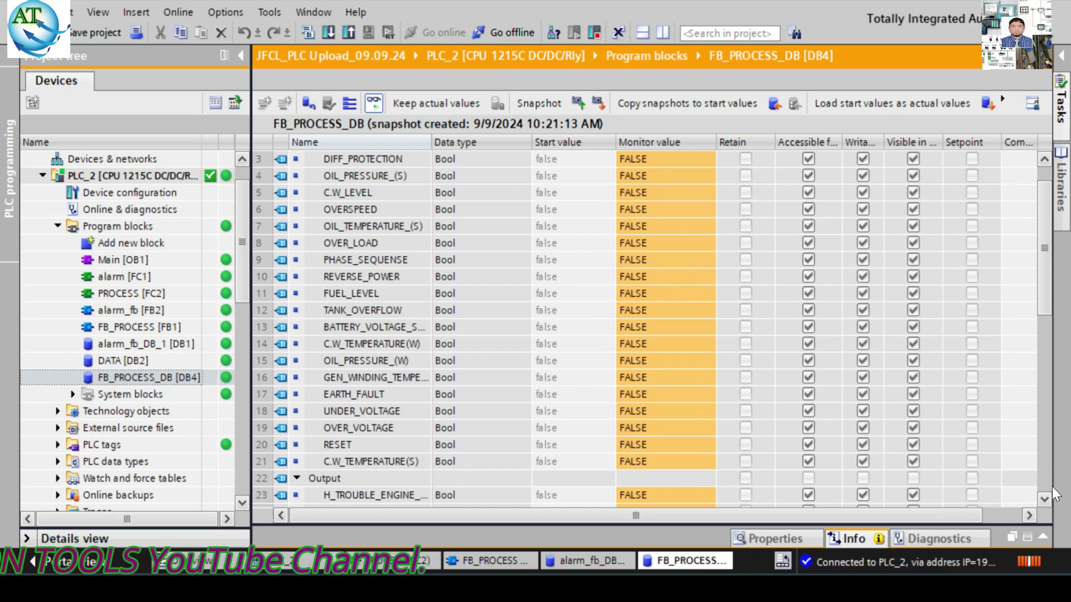
Step: Review the monitor values of all input and output tags in FB_PROCESS_DB [DB4]
{"action": "scroll", "coordinate": [1046, 504], "scroll_direction": "down", "scroll_amount": 3}
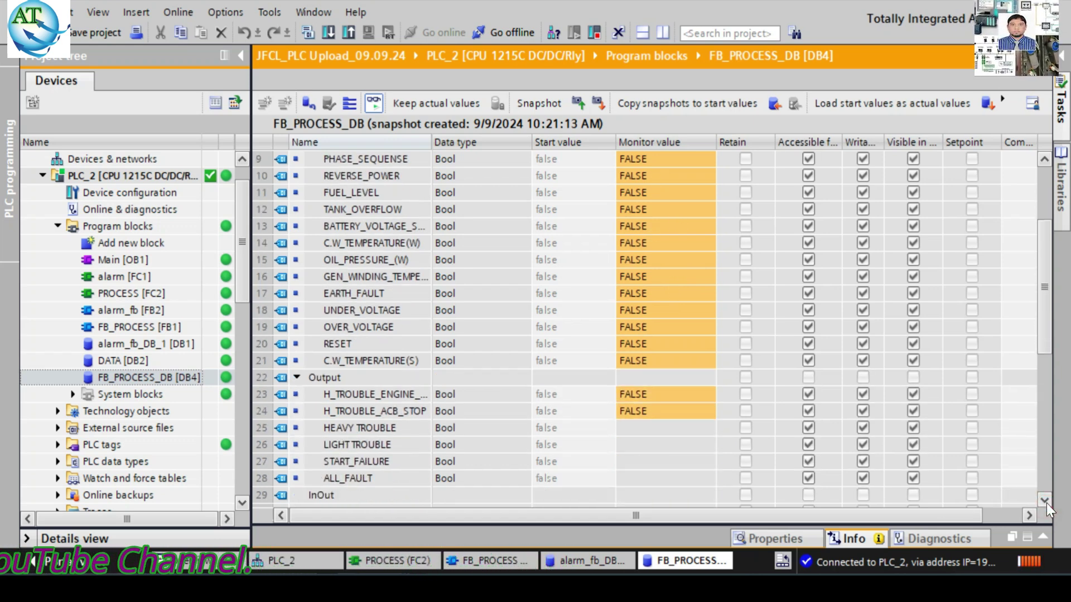
{"action": "scroll", "coordinate": [1046, 503], "scroll_direction": "down", "scroll_amount": 2}
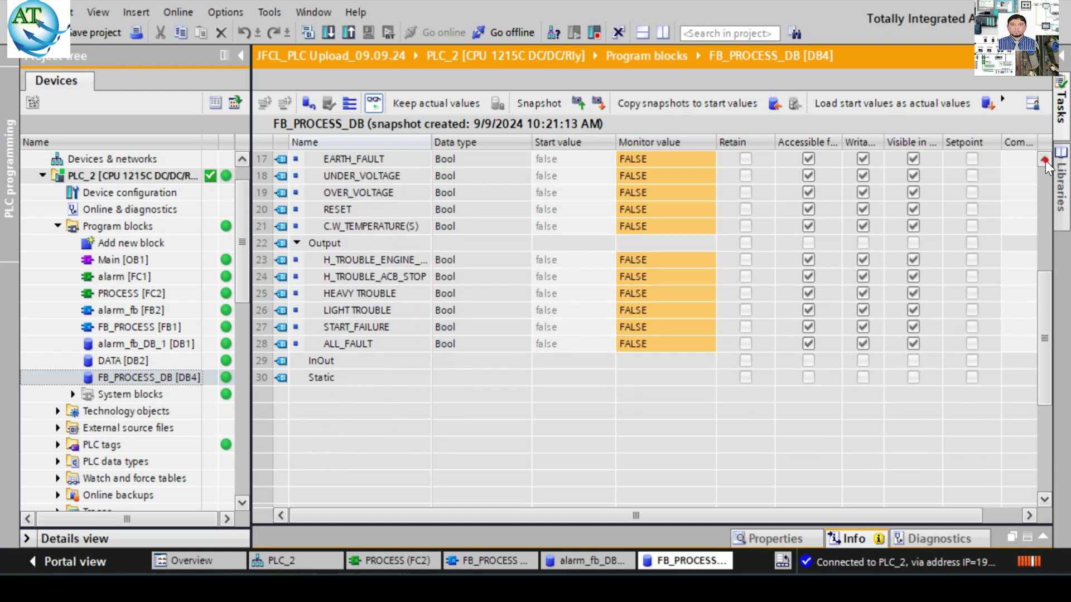
{"action": "scroll", "coordinate": [1045, 161], "scroll_direction": "up", "scroll_amount": 2}
{"action": "scroll", "coordinate": [1045, 160], "scroll_direction": "up", "scroll_amount": 4}
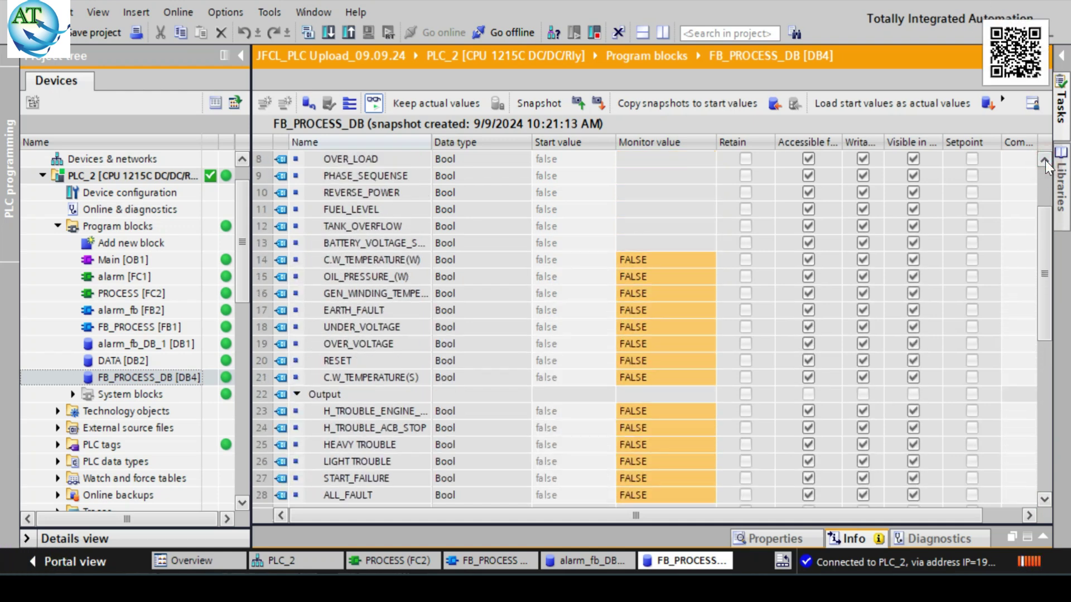
{"action": "scroll", "coordinate": [1046, 161], "scroll_direction": "up", "scroll_amount": 2}
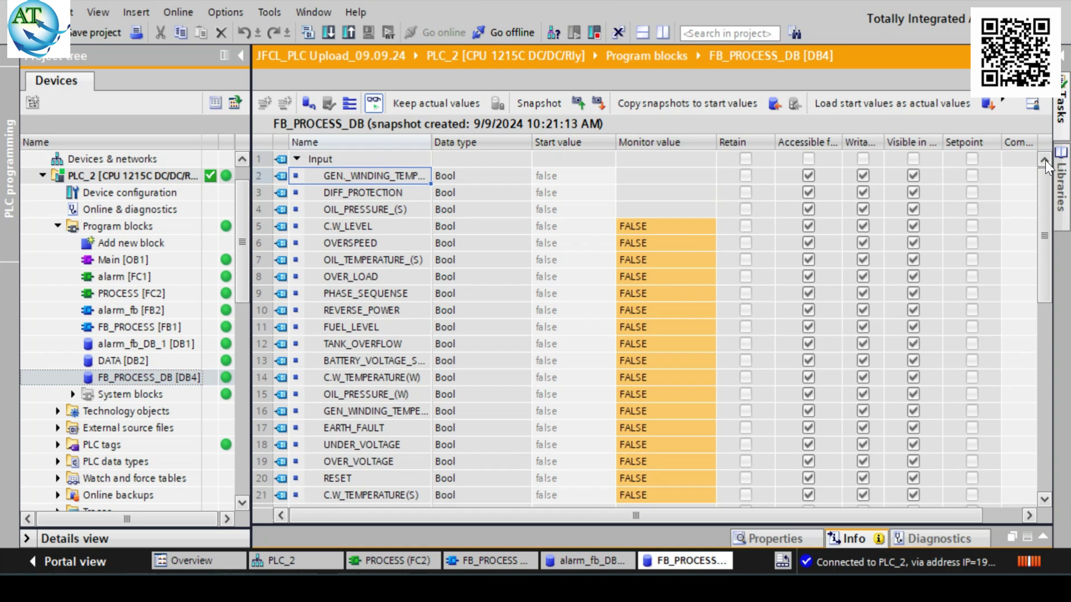
{"action": "left_click", "coordinate": [1045, 159]}
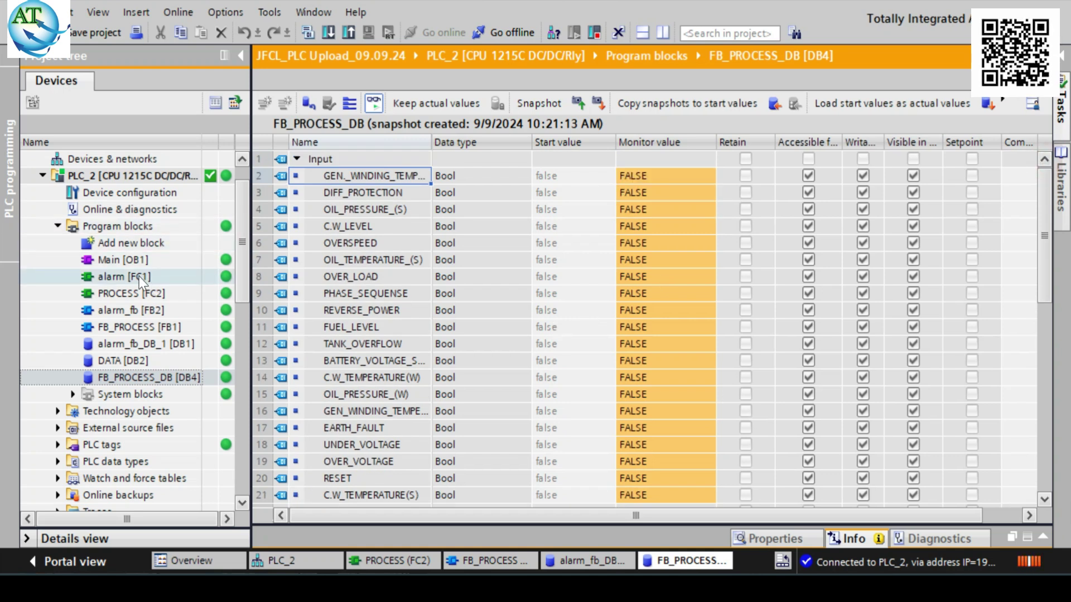
Step: Open the Main [OB1] and alarm [FC1] program blocks, and turn on monitoring for alarm [FC1]
{"action": "left_click", "coordinate": [130, 259]}
{"action": "double_click", "coordinate": [131, 259]}
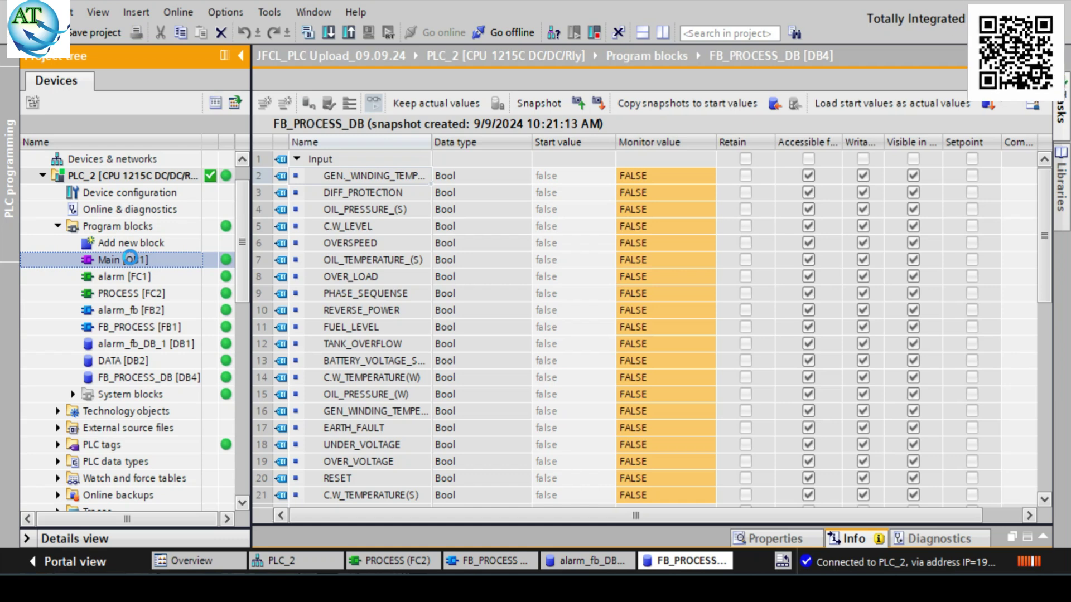
{"action": "left_click", "coordinate": [130, 277]}
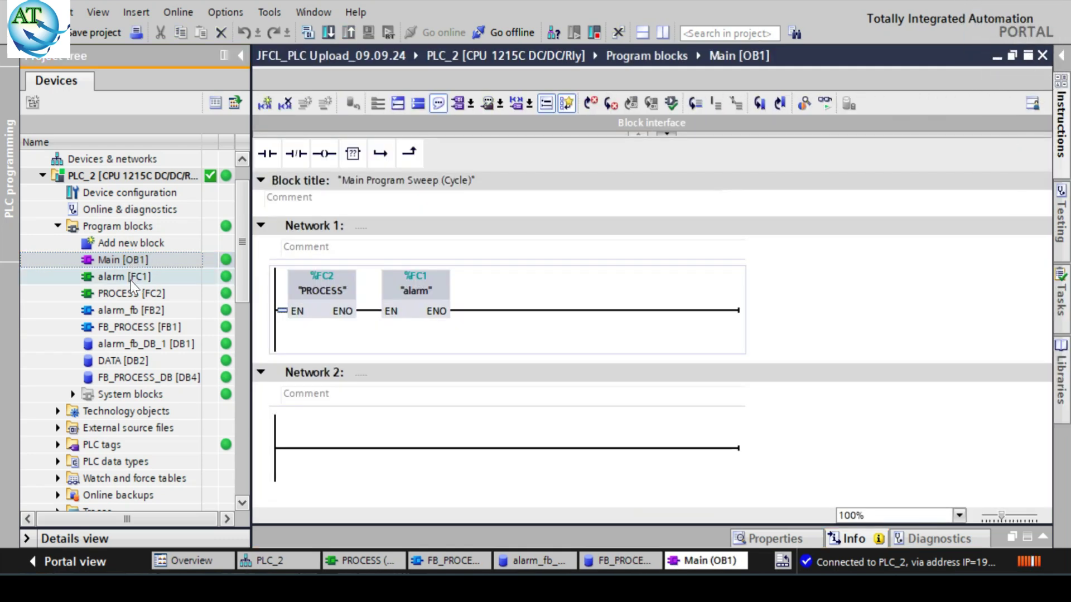
{"action": "double_click", "coordinate": [131, 278]}
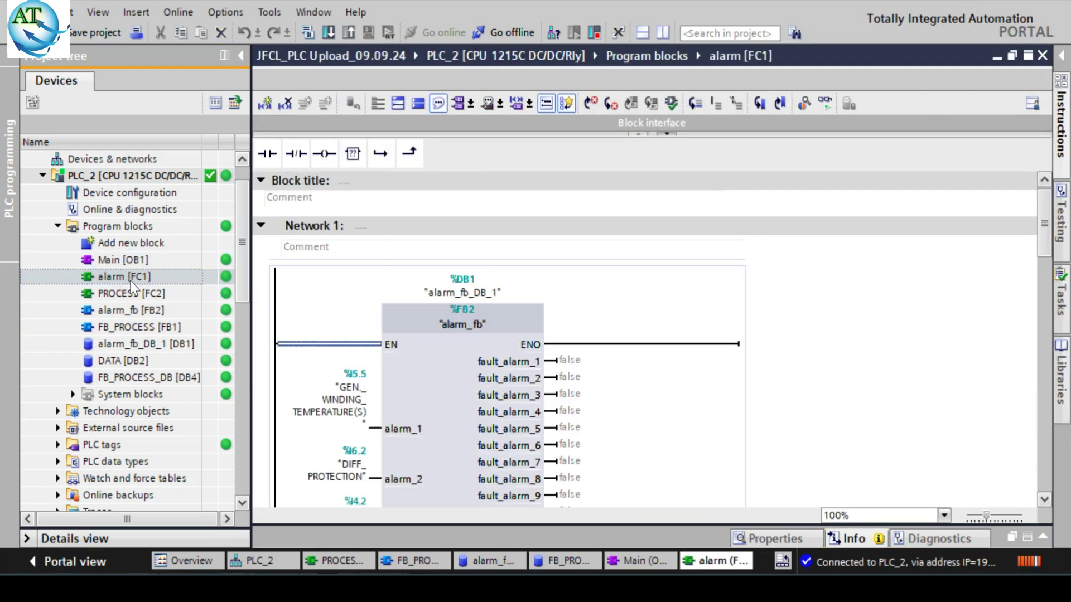
{"action": "left_click", "coordinate": [1044, 499]}
{"action": "left_click", "coordinate": [1045, 499]}
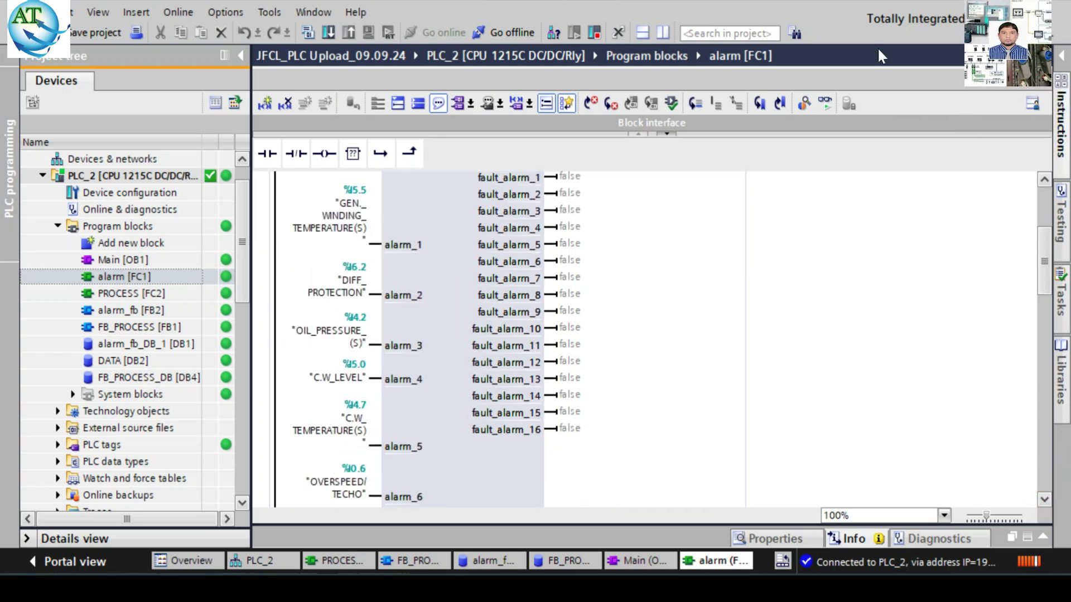
{"action": "left_click", "coordinate": [817, 106]}
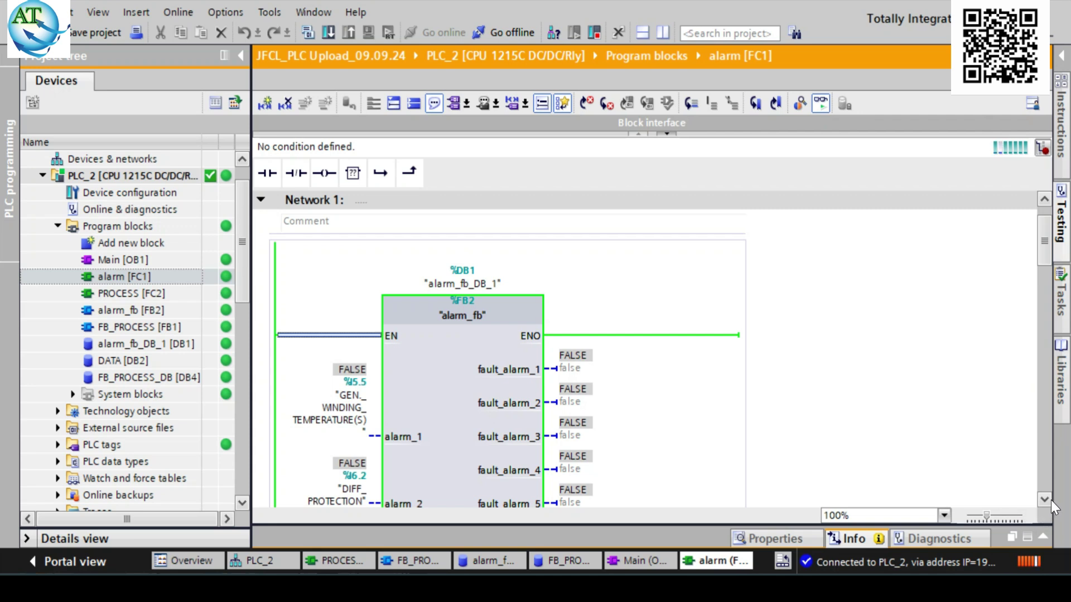
Step: Examine the live states of the alarm inputs and fault alarm outputs on the alarm_fb call in Network 1 of alarm [FC1]
{"action": "scroll", "coordinate": [1051, 500], "scroll_direction": "down", "scroll_amount": 10}
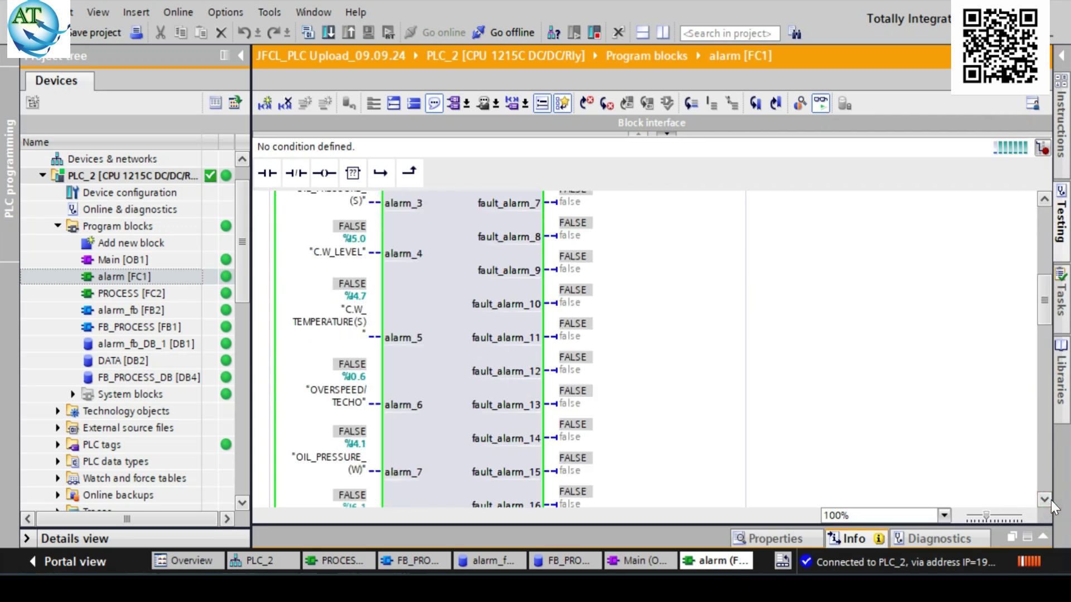
{"action": "scroll", "coordinate": [1050, 501], "scroll_direction": "down", "scroll_amount": 8}
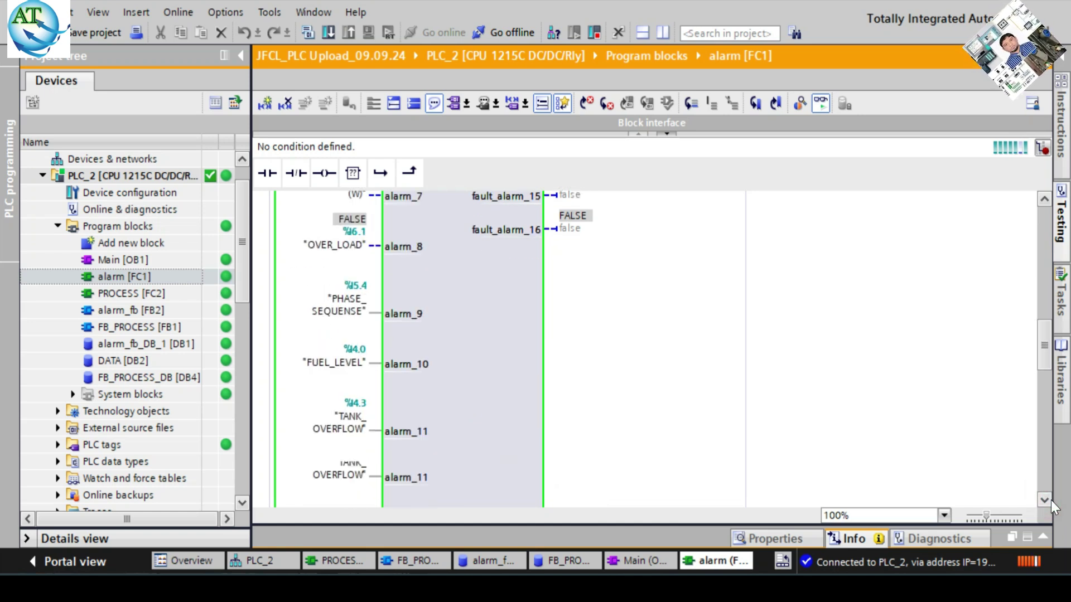
{"action": "scroll", "coordinate": [1051, 500], "scroll_direction": "down", "scroll_amount": 5}
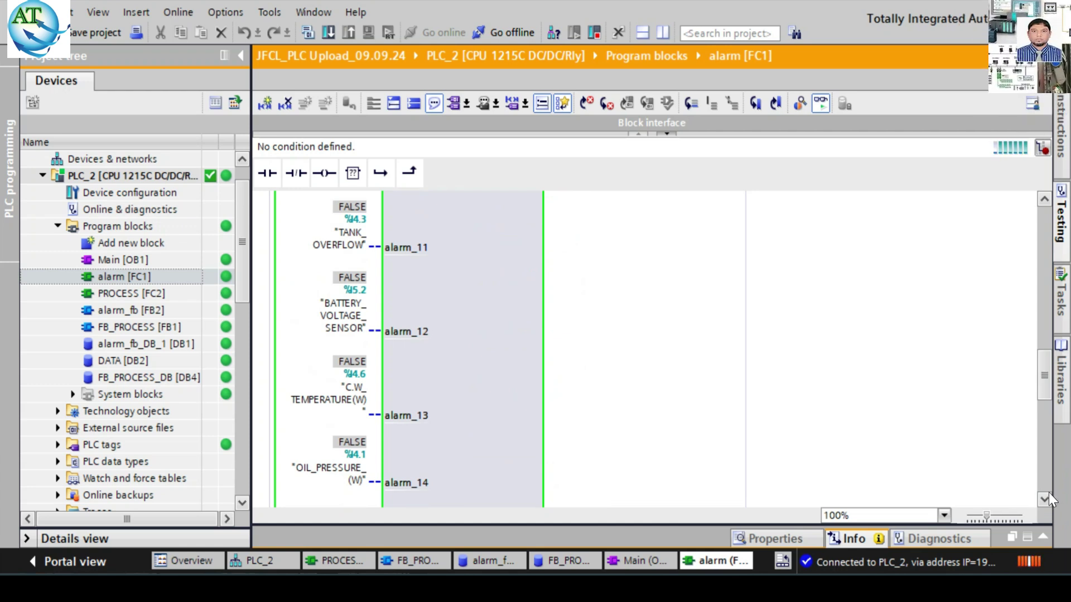
{"action": "scroll", "coordinate": [1049, 493], "scroll_direction": "down", "scroll_amount": 3}
{"action": "scroll", "coordinate": [1049, 493], "scroll_direction": "down", "scroll_amount": 4}
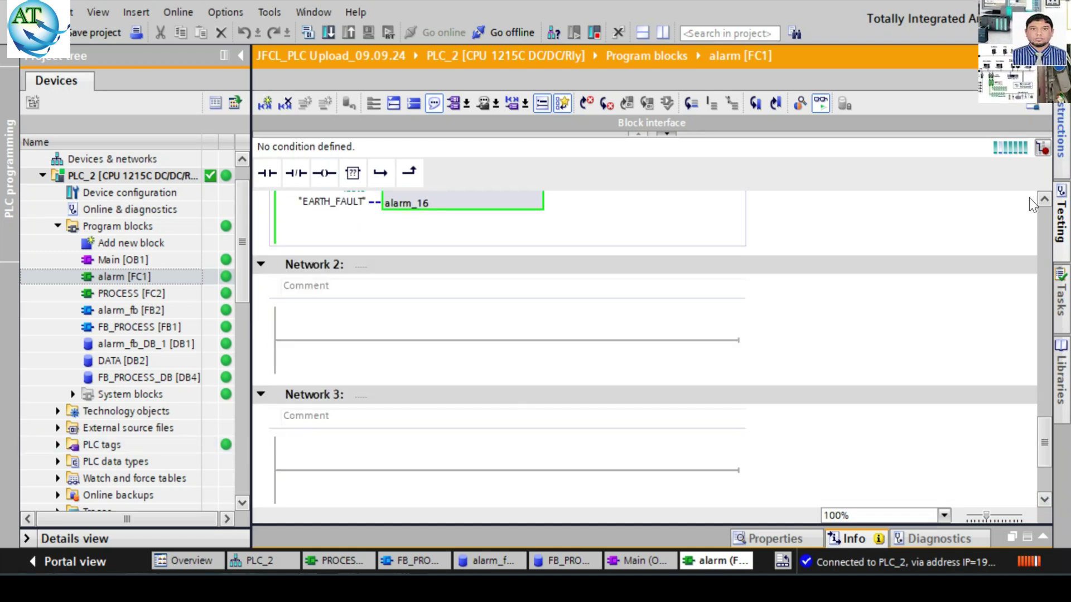
{"action": "scroll", "coordinate": [1040, 199], "scroll_direction": "up", "scroll_amount": 8}
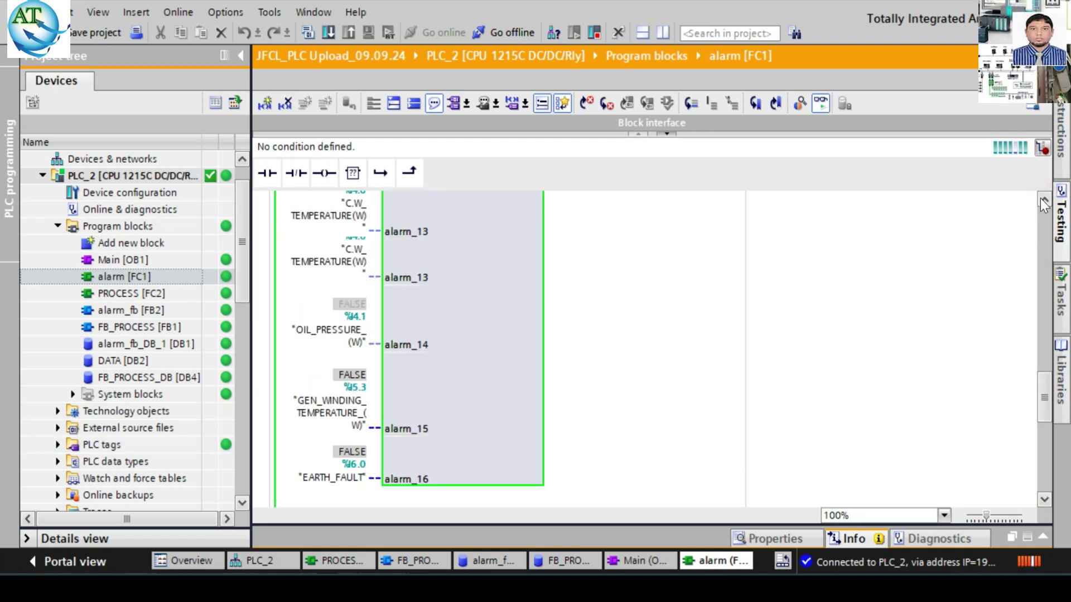